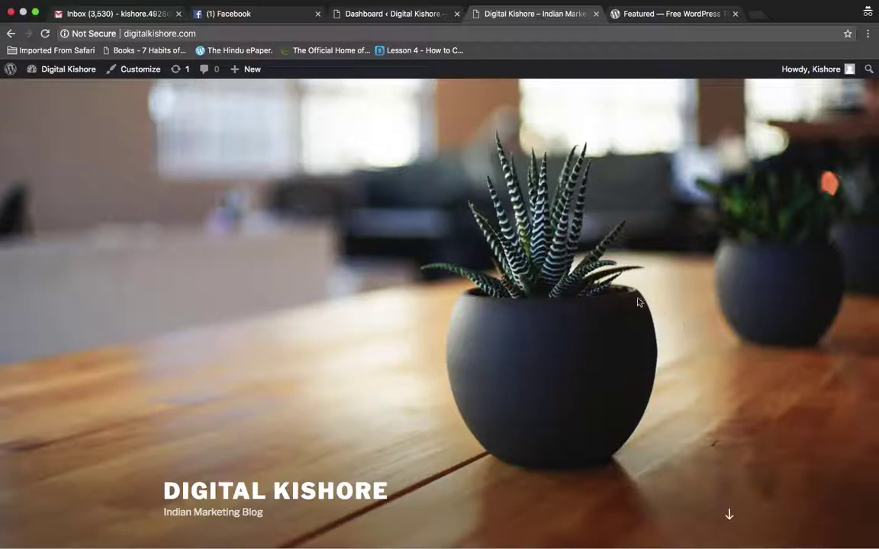
In Gmail's Tasks panel, look over the WordPress Initial Setup and Plugins tasks
scroll(638, 303, down, 10)
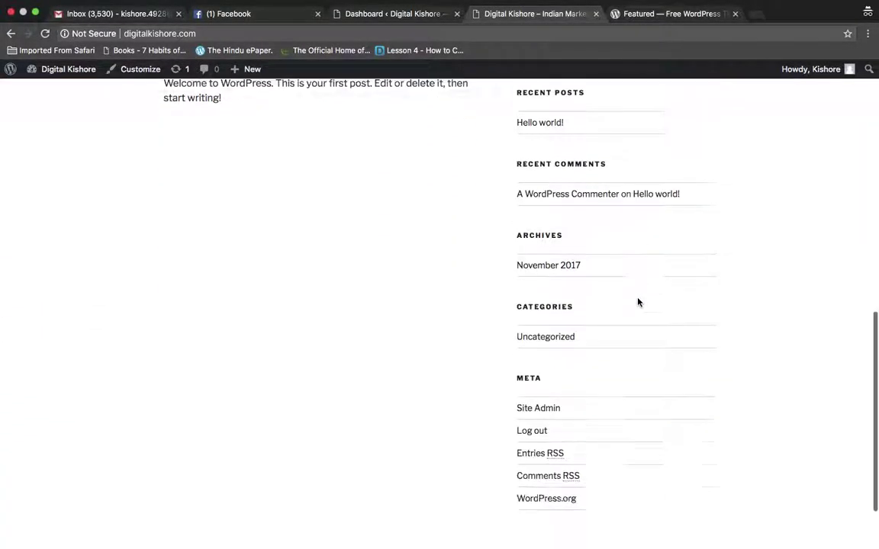
scroll(638, 300, up, 15)
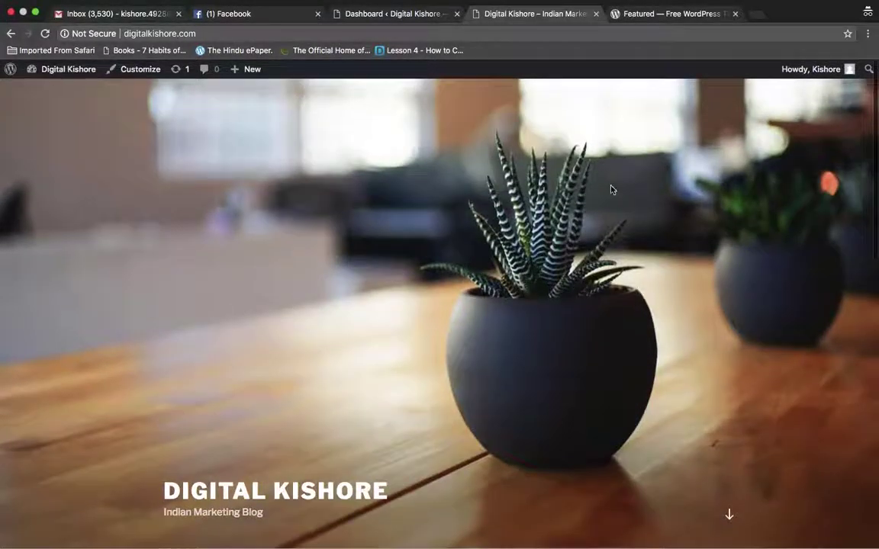
click(119, 15)
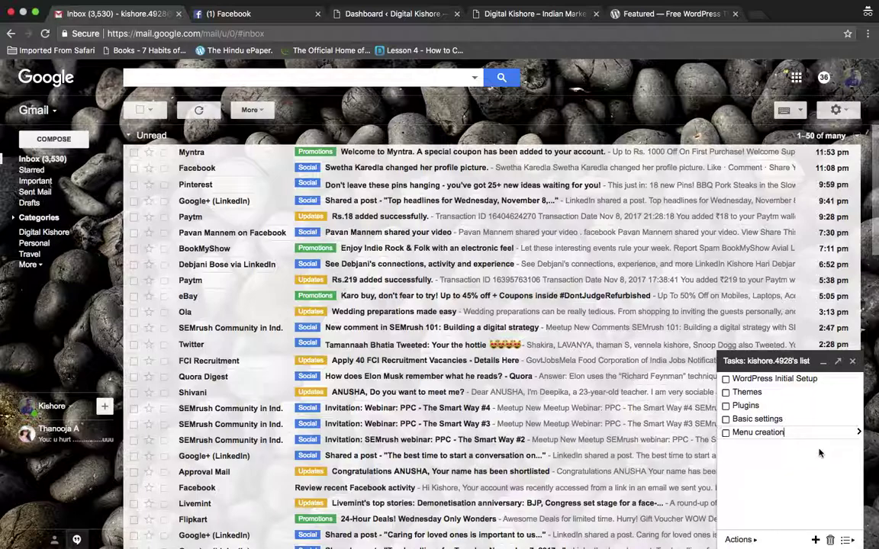
click(791, 379)
click(752, 392)
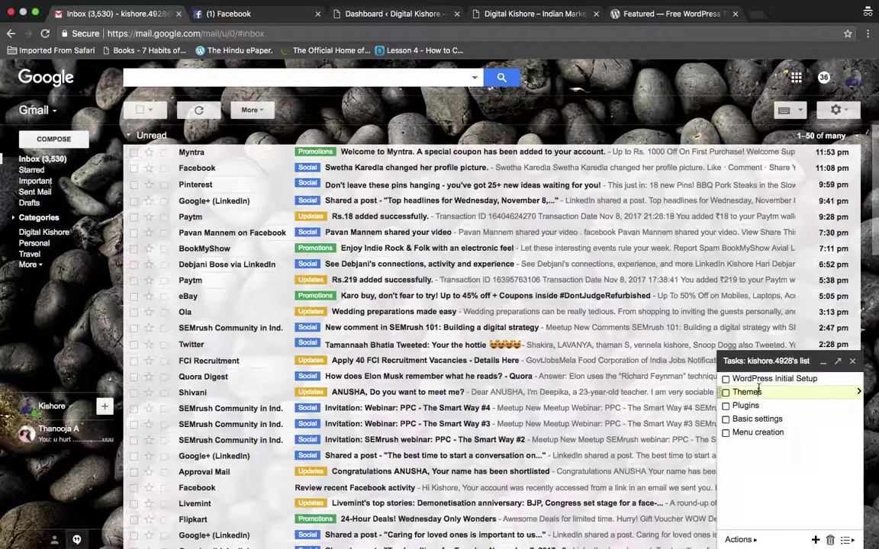
click(753, 407)
Add a blank new task below Menu creation, then return to the Digital Kishore site
click(759, 420)
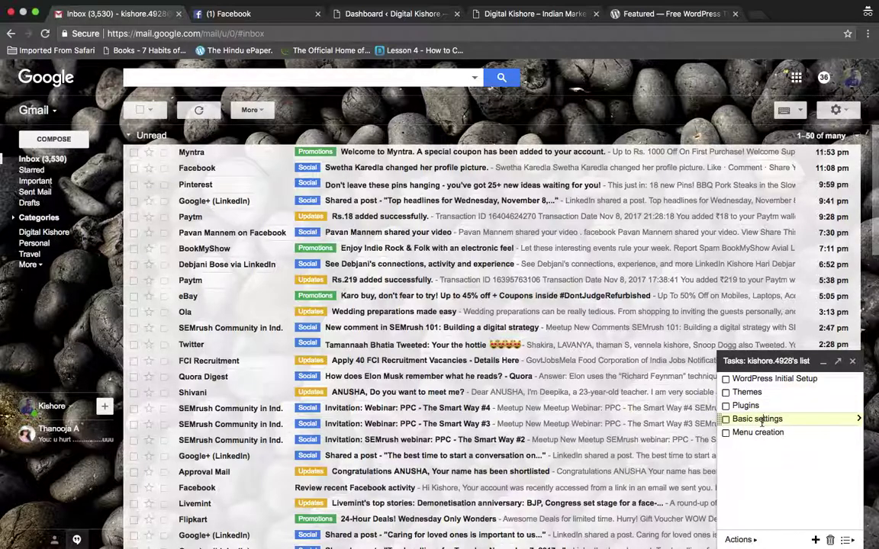
click(765, 433)
click(772, 472)
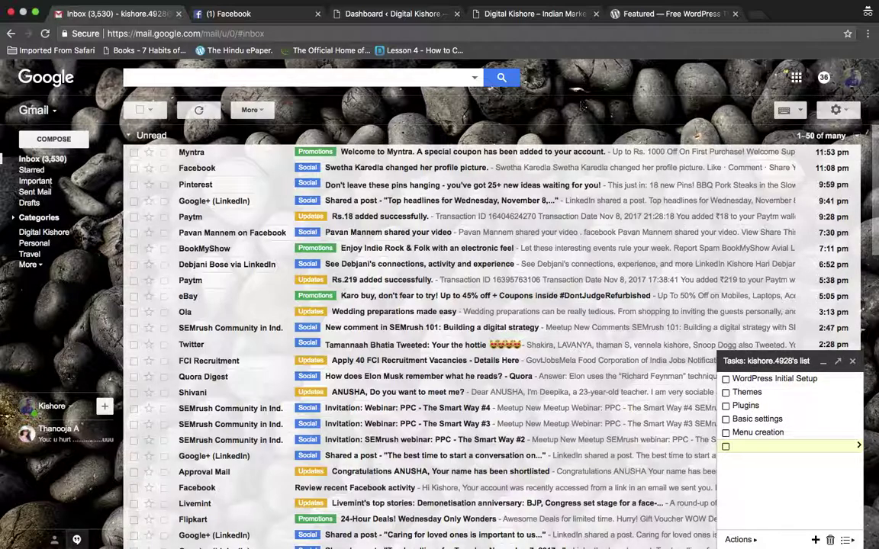
click(521, 16)
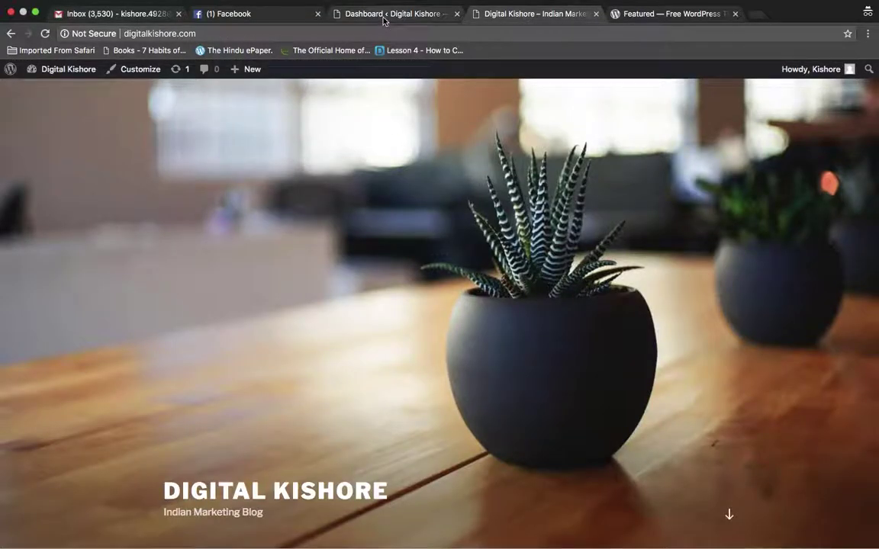
Review the three installed themes under Appearance > Themes, then bring up WordPress.org's featured themes
click(384, 18)
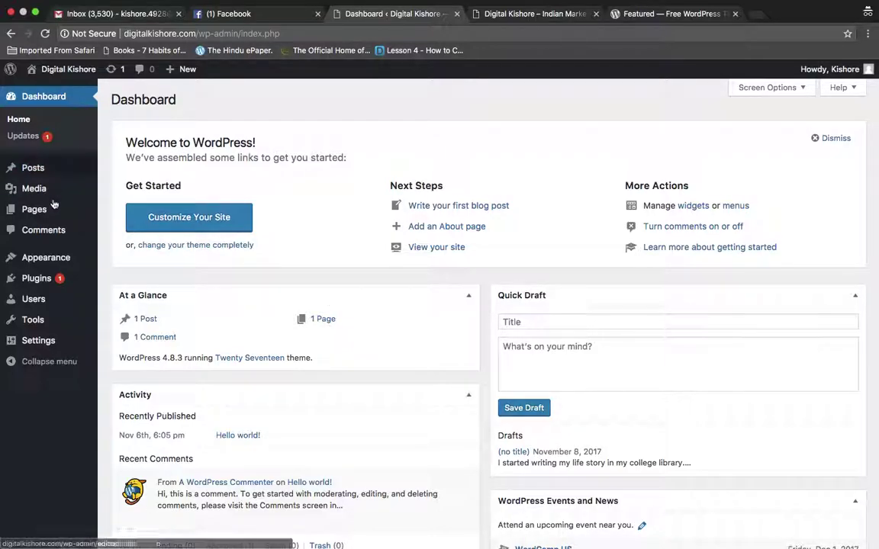
mouse_move(34, 264)
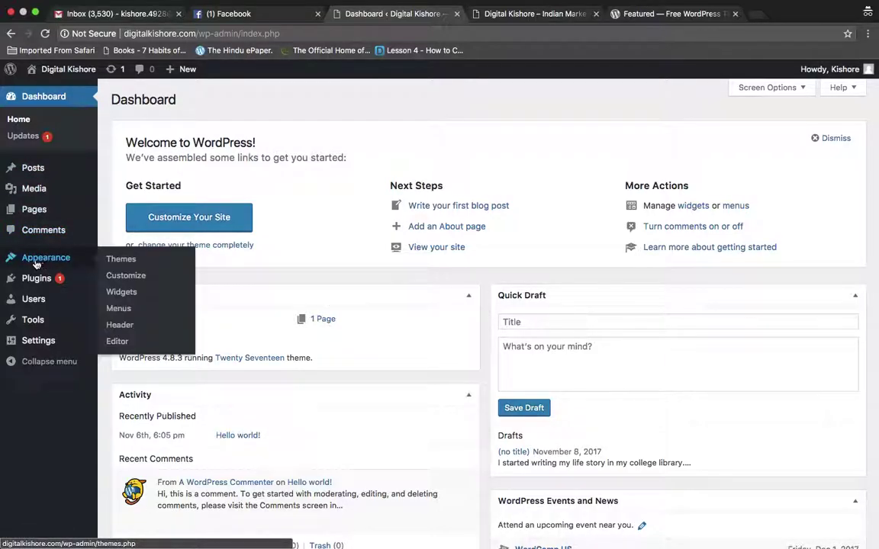
click(124, 262)
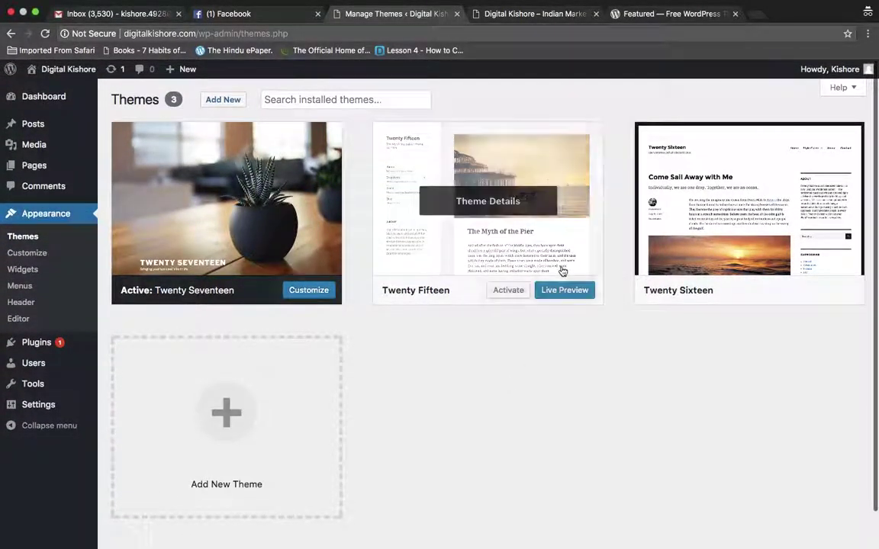
mouse_move(540, 247)
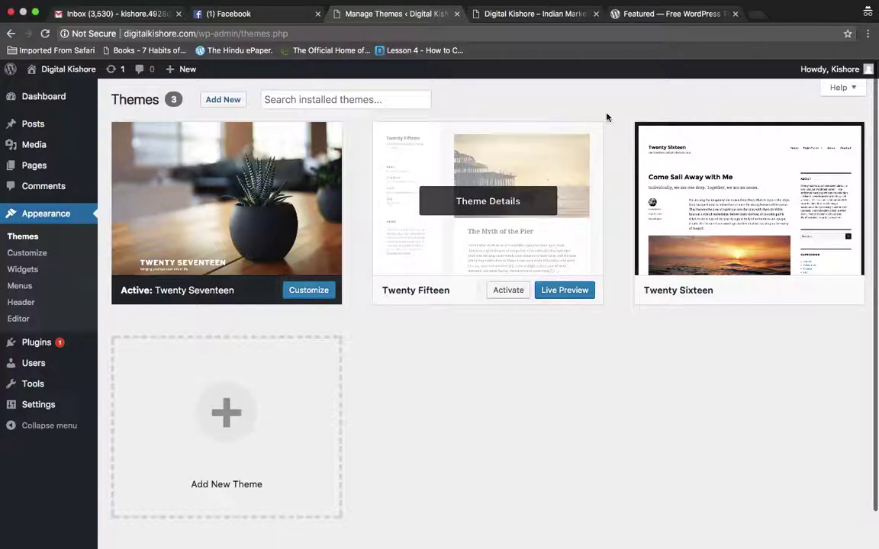
click(642, 14)
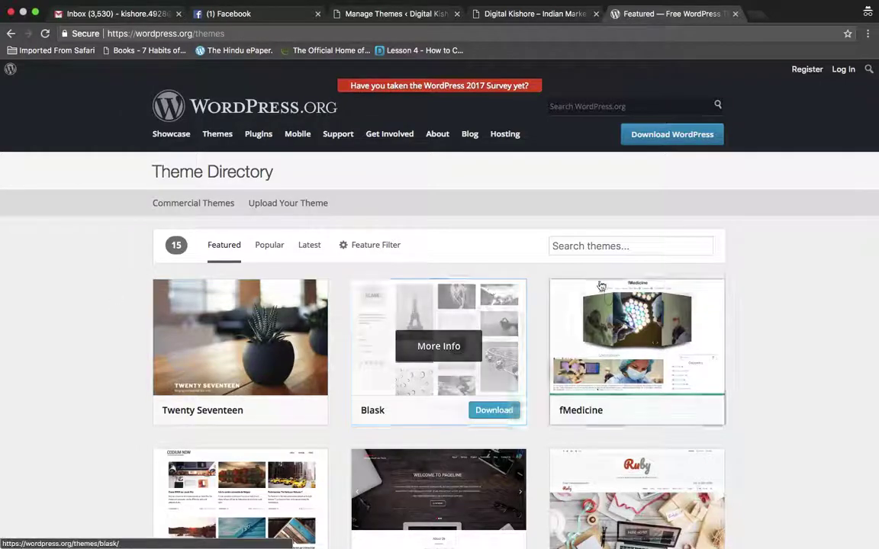
Browse the WordPress.org featured themes grid from the search box down
click(616, 249)
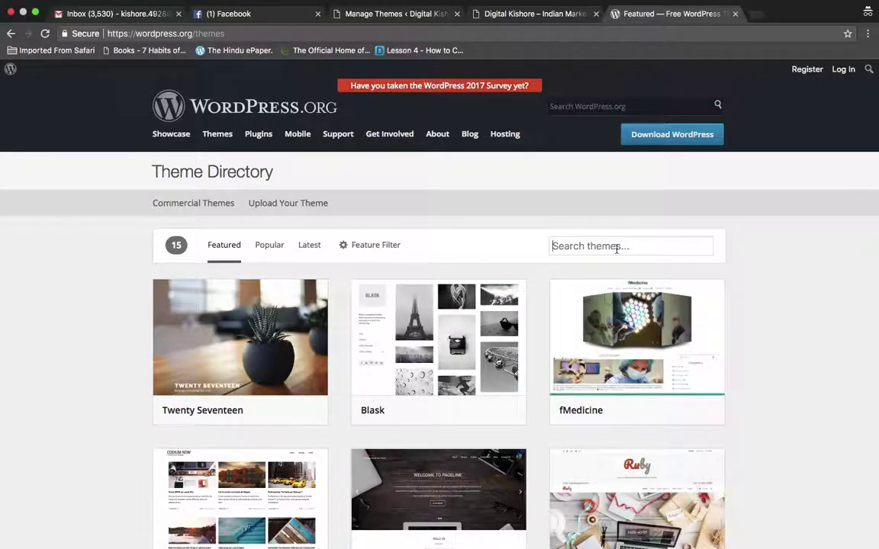
scroll(716, 314, down, 5)
scroll(715, 314, up, 5)
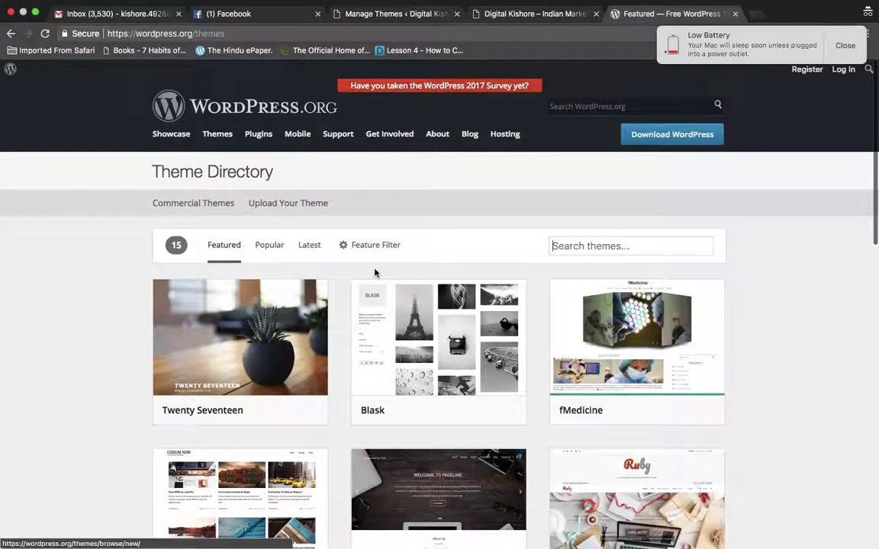
scroll(576, 258, down, 10)
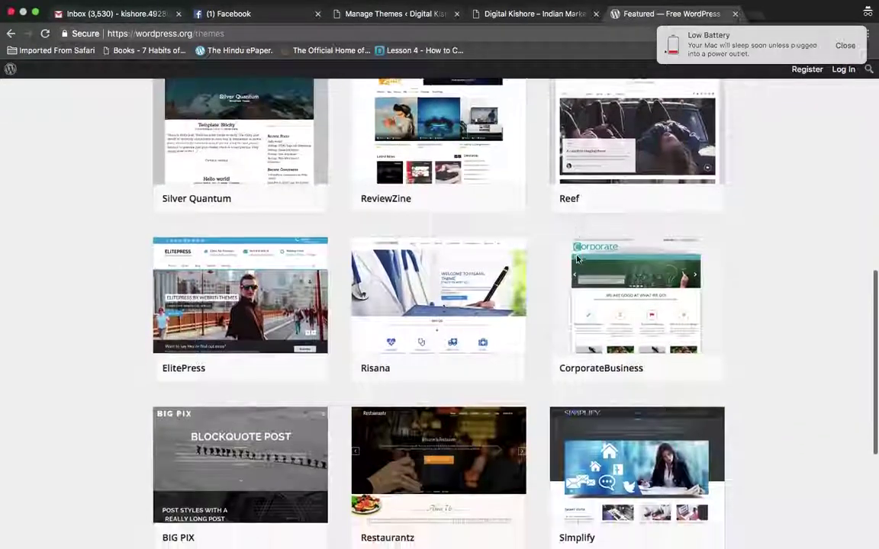
scroll(577, 259, up, 10)
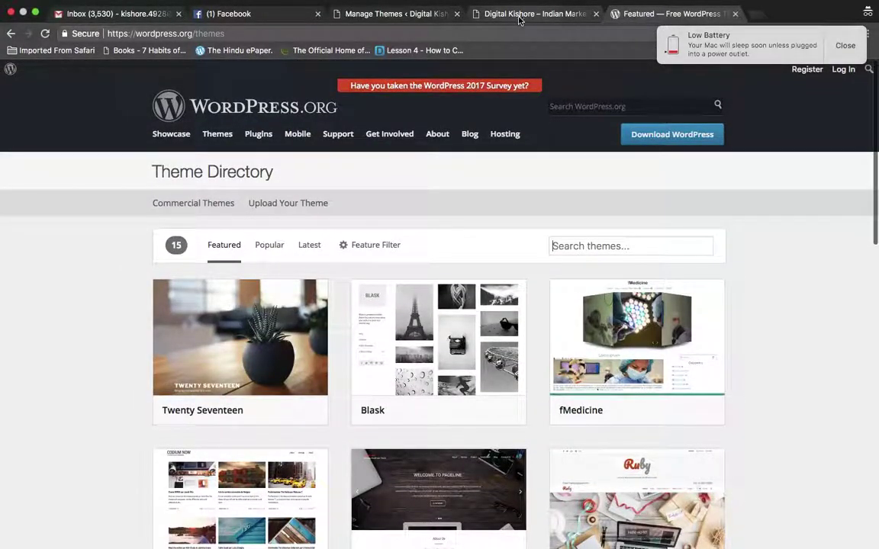
Switch between the site and the theme directory, ending on the installed themes admin page
click(519, 16)
click(395, 18)
mouse_move(416, 143)
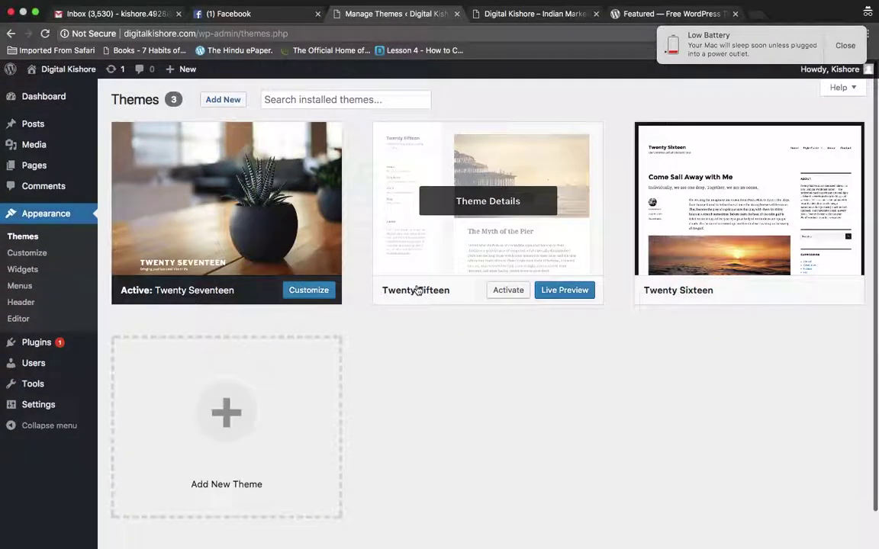
click(645, 15)
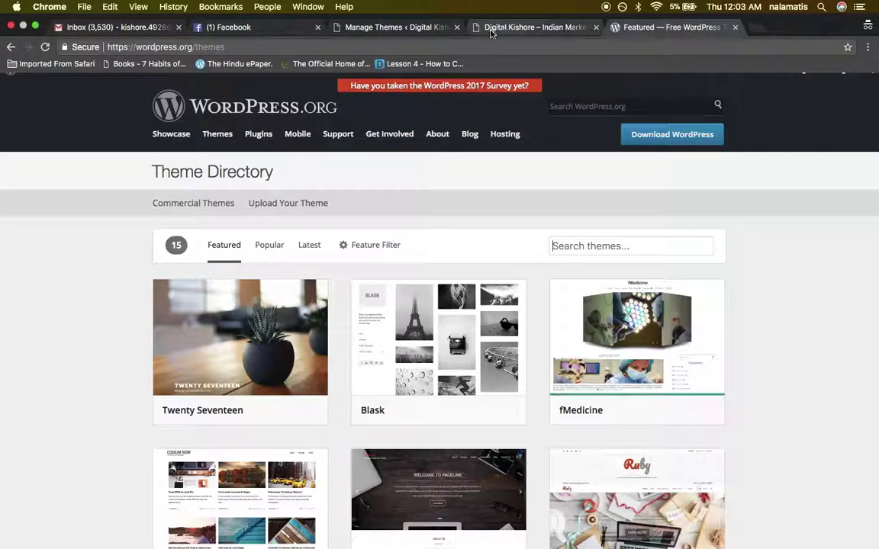
click(387, 28)
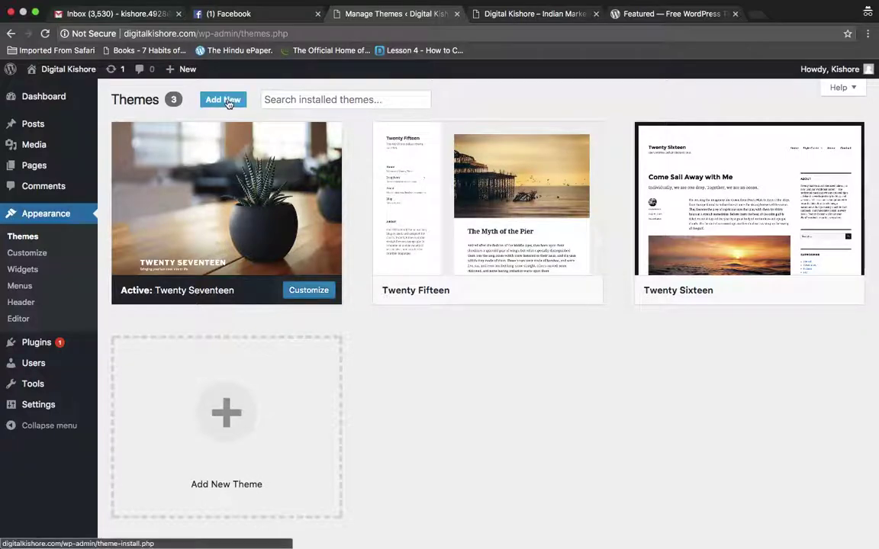
Search installed themes for 'iconic', clear the search, and go to Add New themes
click(300, 100)
text(iconic)
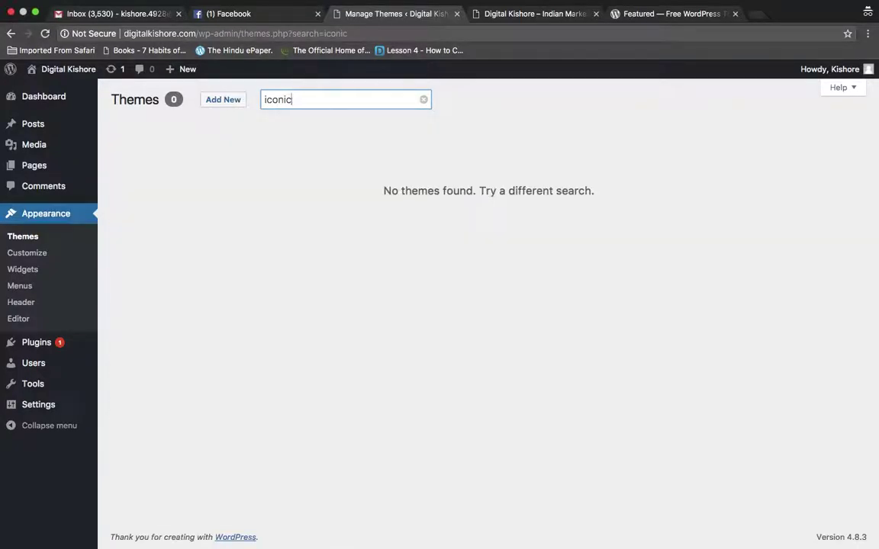
key(BackSpace)
key(BackSpace)
key(BackSpace)
key(BackSpace)
key(BackSpace)
key(BackSpace)
click(214, 100)
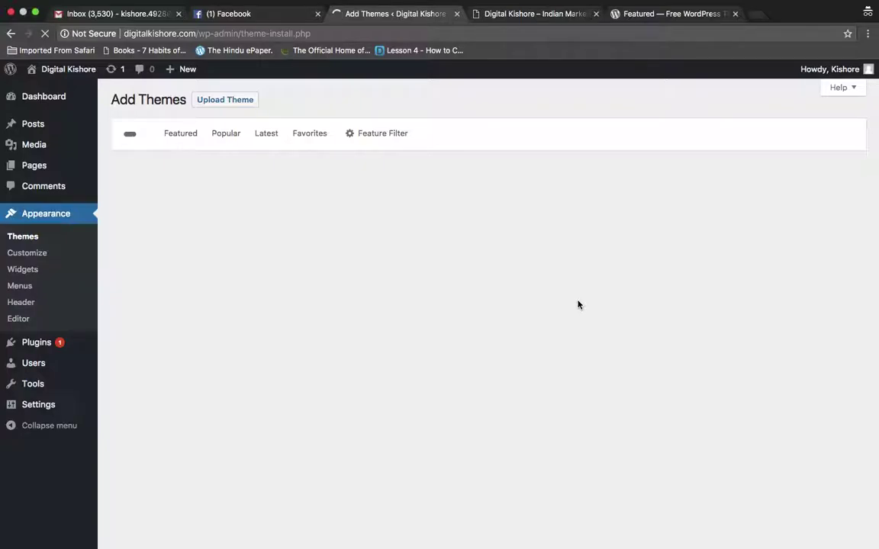
Scroll through the WordPress.org featured themes, then check the still-loading Add Themes page
click(645, 21)
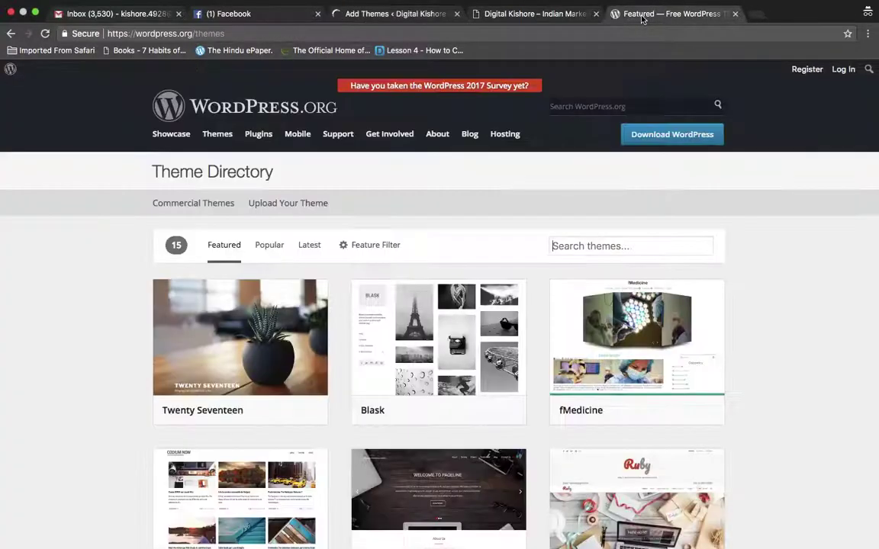
scroll(606, 179, down, 1)
scroll(607, 178, down, 6)
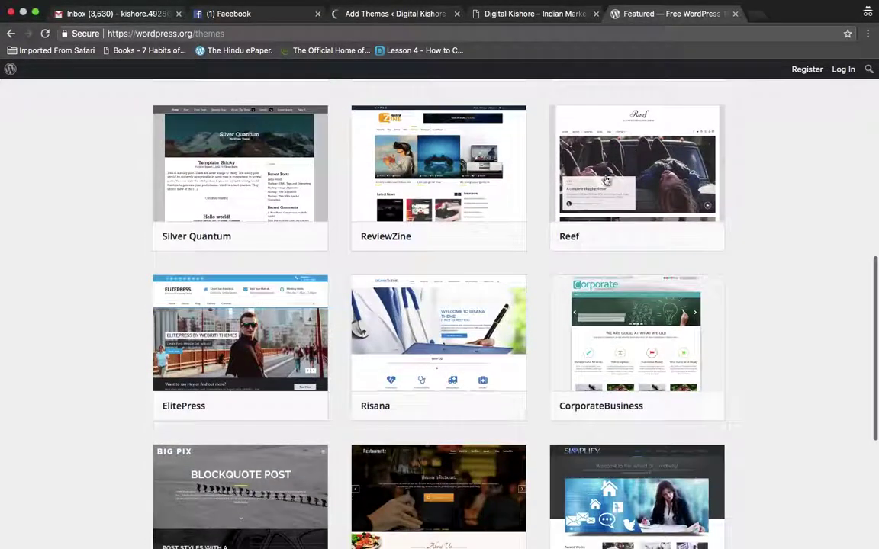
scroll(606, 179, up, 8)
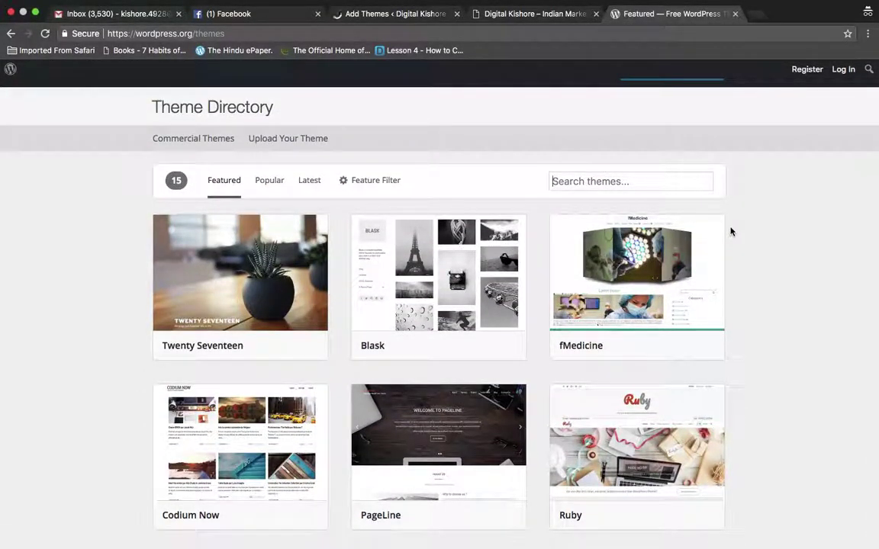
scroll(730, 231, up, 2)
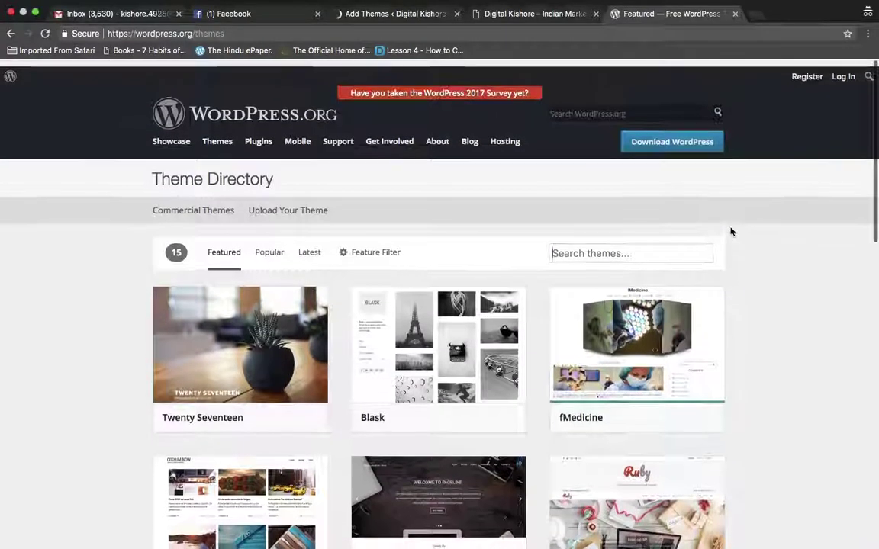
scroll(730, 232, down, 5)
scroll(730, 231, up, 5)
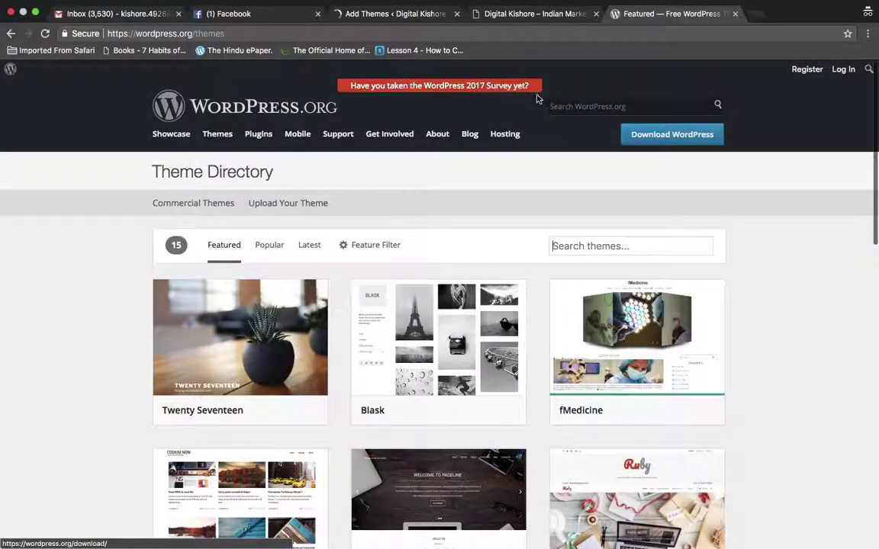
click(417, 15)
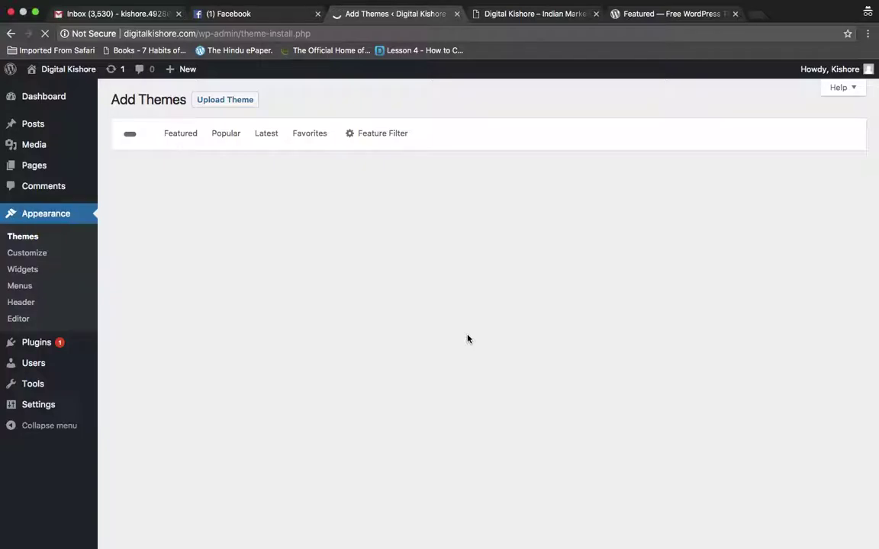
Check the Wi-Fi network list and Gmail, then bring up the WordPress.org Theme Directory again
mouse_move(624, 2)
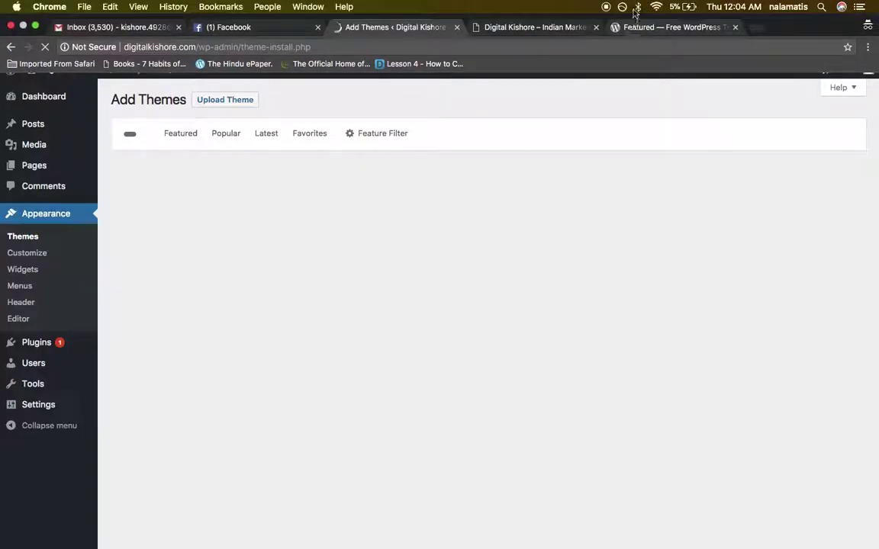
click(656, 7)
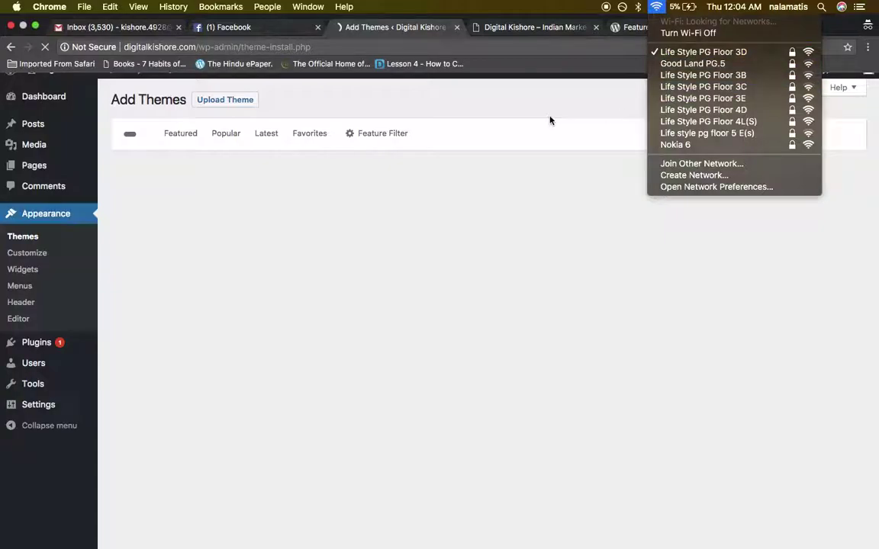
click(516, 100)
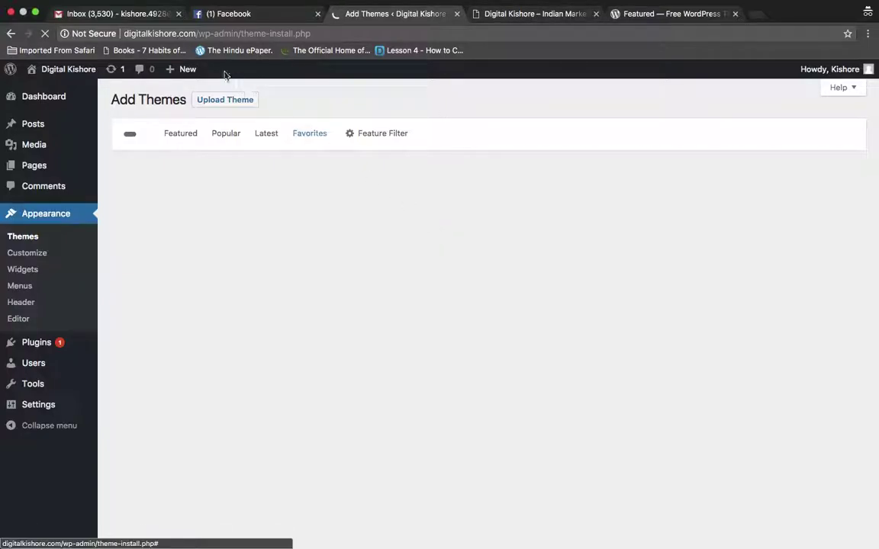
click(139, 12)
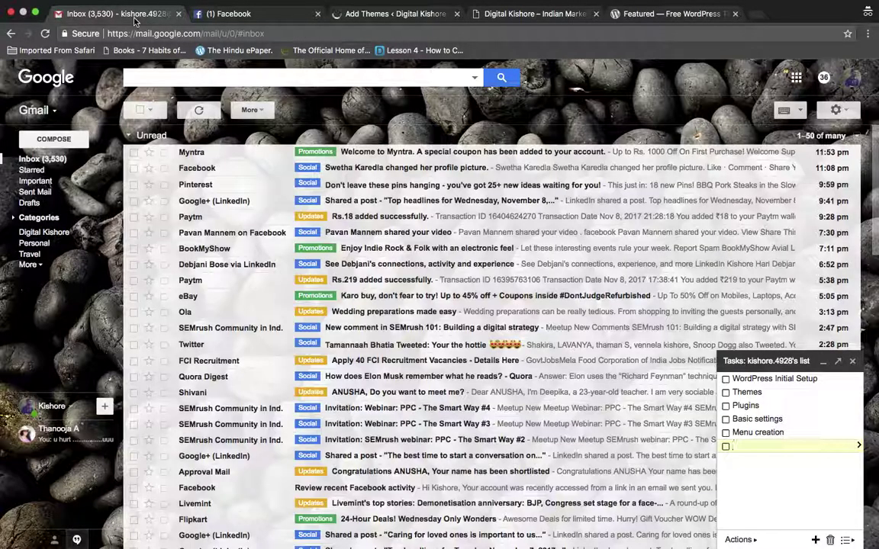
click(393, 14)
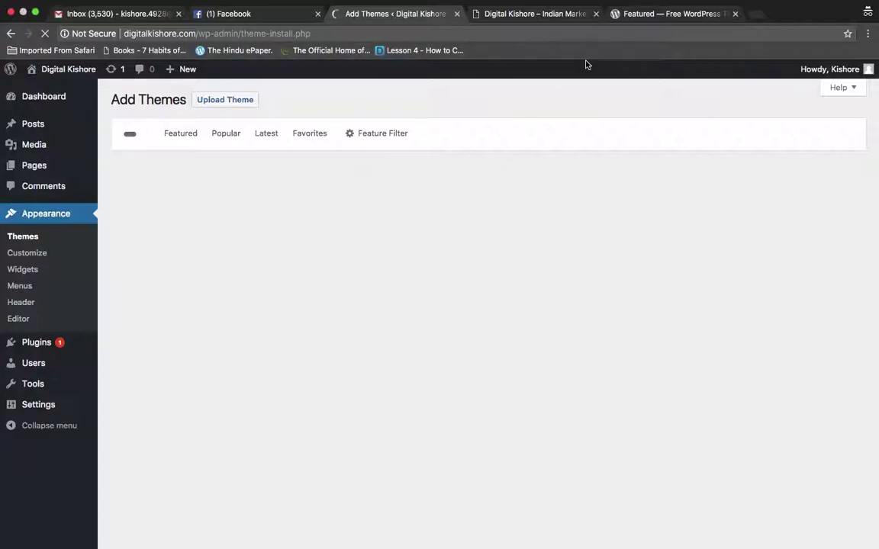
click(646, 15)
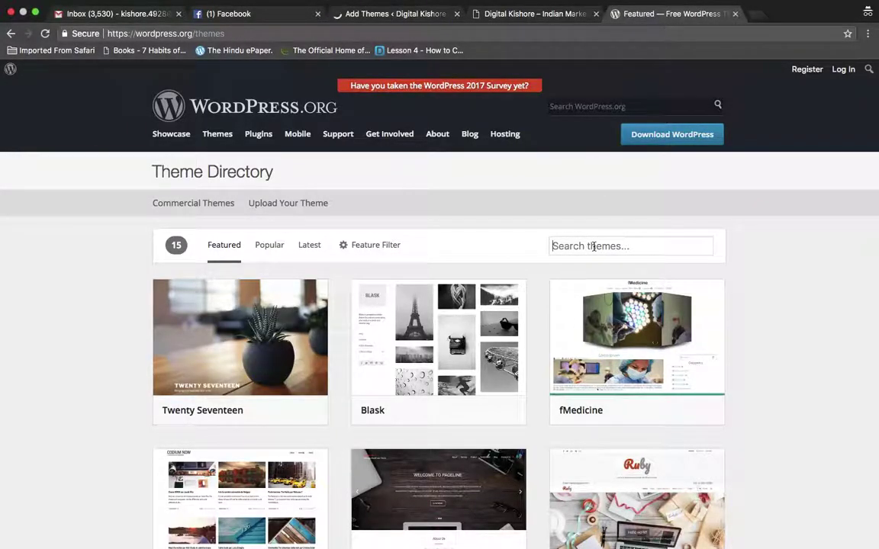
Search the theme directory for 'iconic th' and review the Iconic One theme's detail page
click(593, 245)
text(iconic )
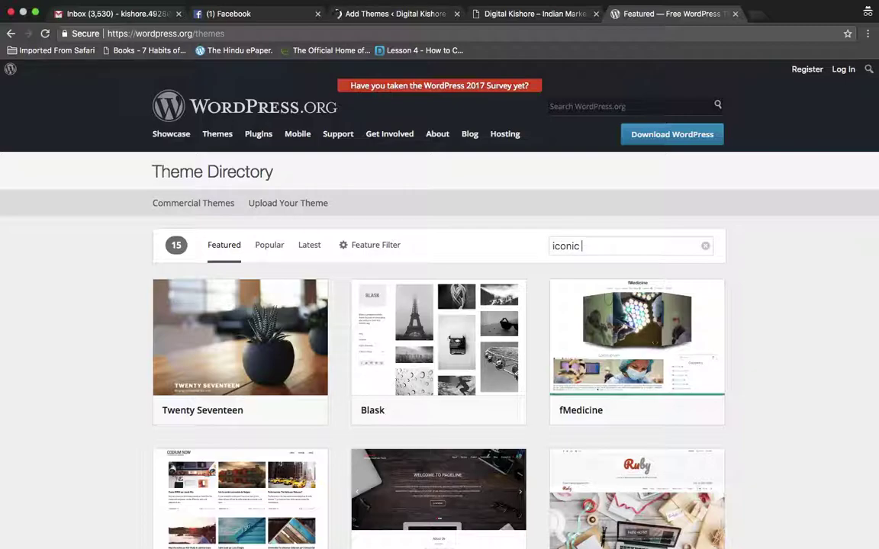
text(th)
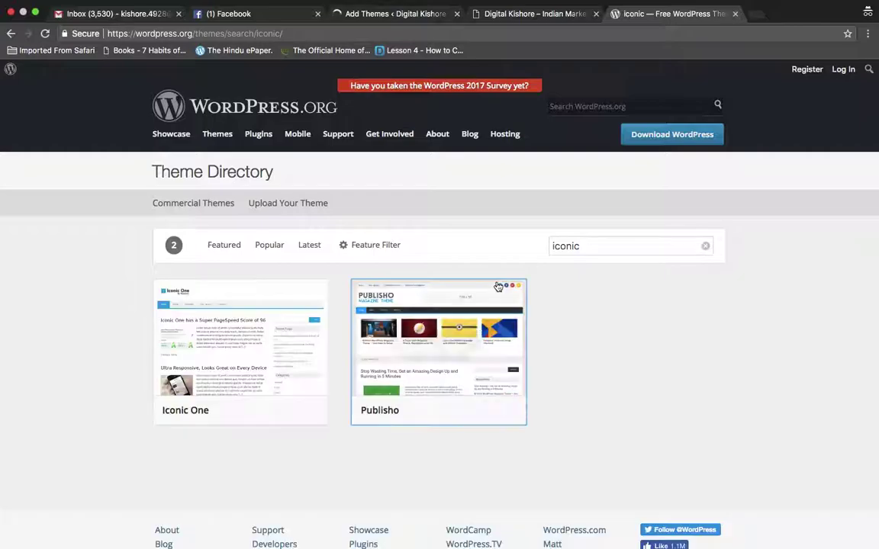
mouse_move(280, 383)
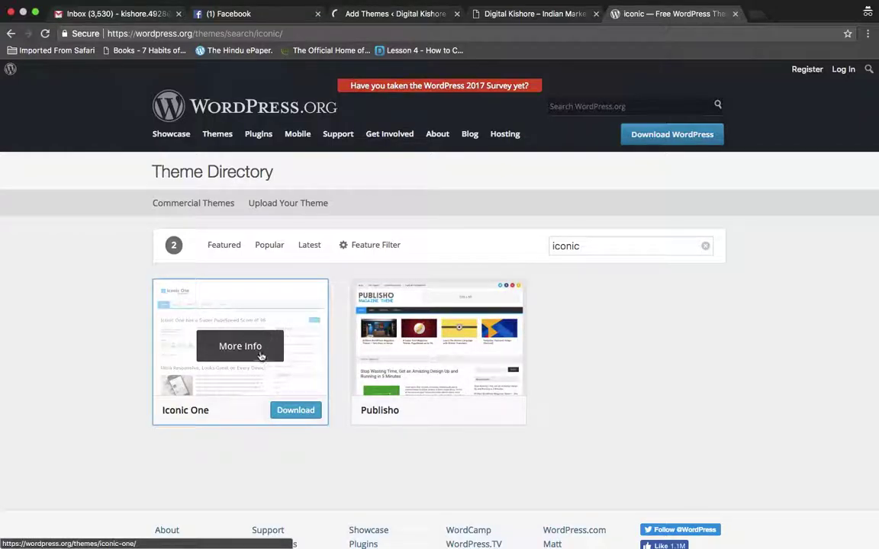
click(255, 345)
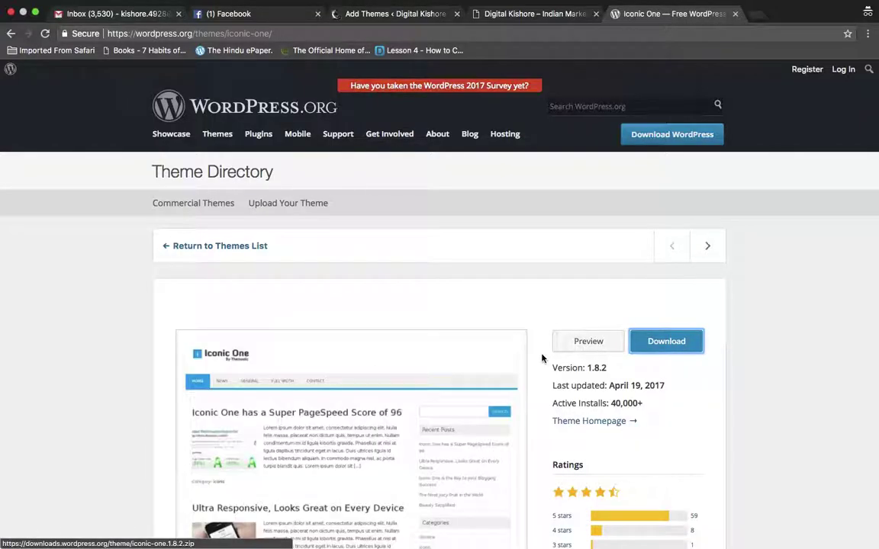
scroll(534, 356, down, 5)
scroll(540, 358, up, 2)
scroll(542, 358, up, 3)
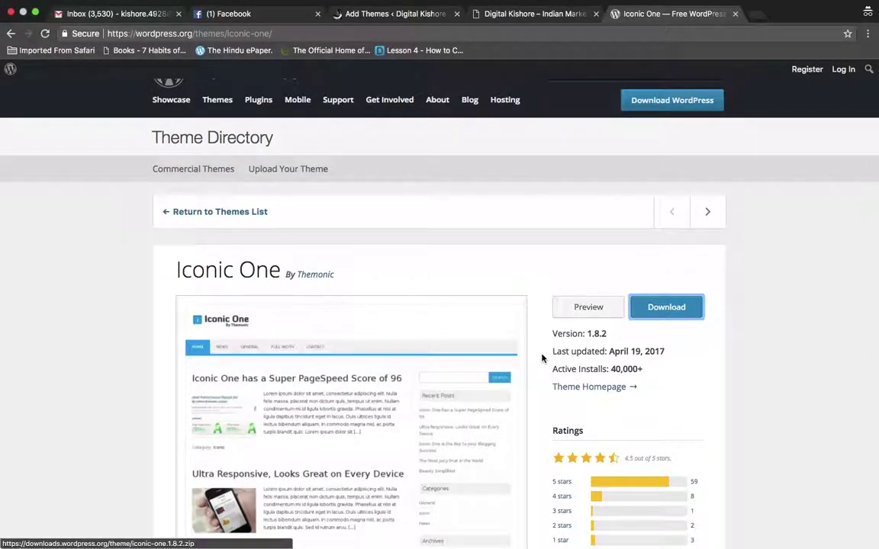
scroll(542, 357, down, 4)
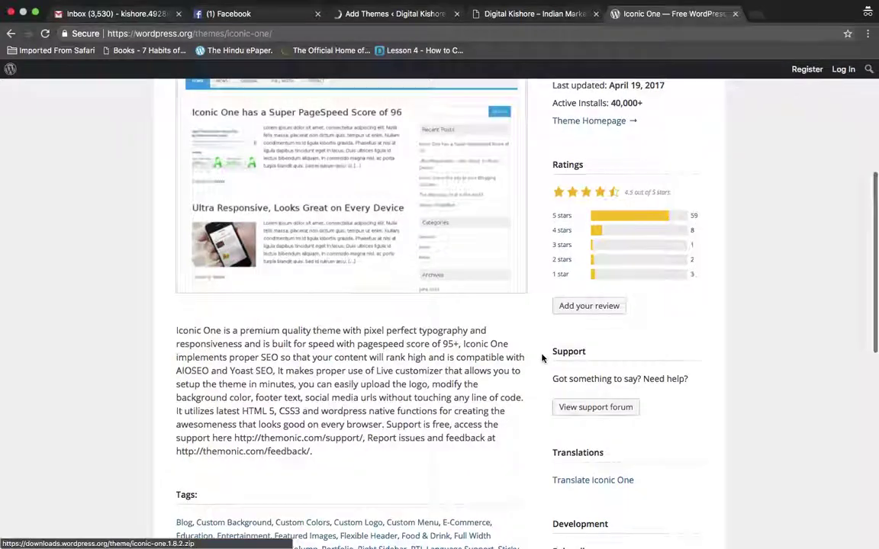
scroll(542, 358, down, 3)
scroll(541, 358, up, 4)
scroll(541, 358, up, 4)
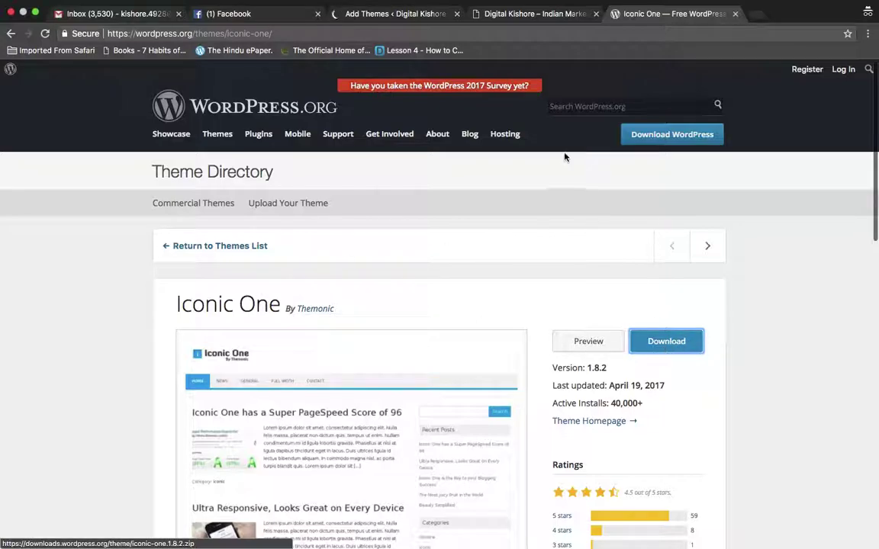
Download iconic-one.1.8.2.zip from the Iconic One page and return to the Add Themes page
click(393, 14)
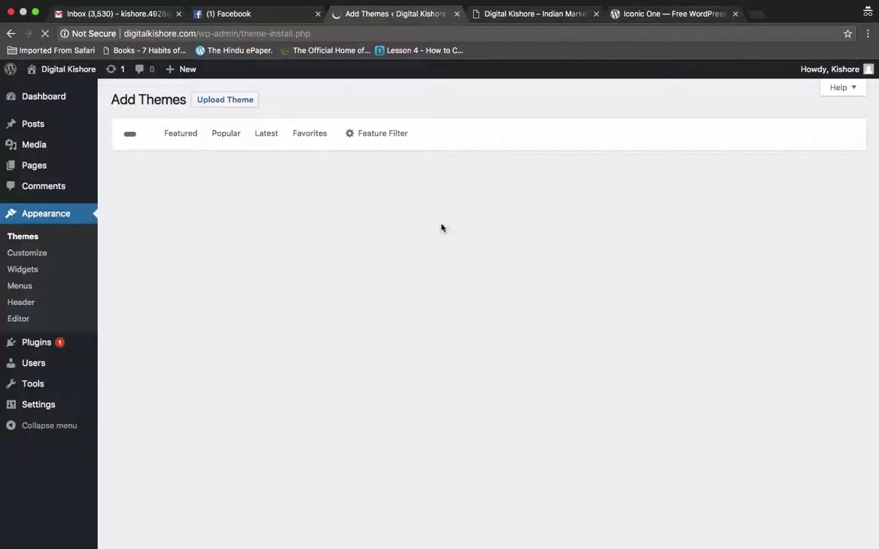
click(660, 17)
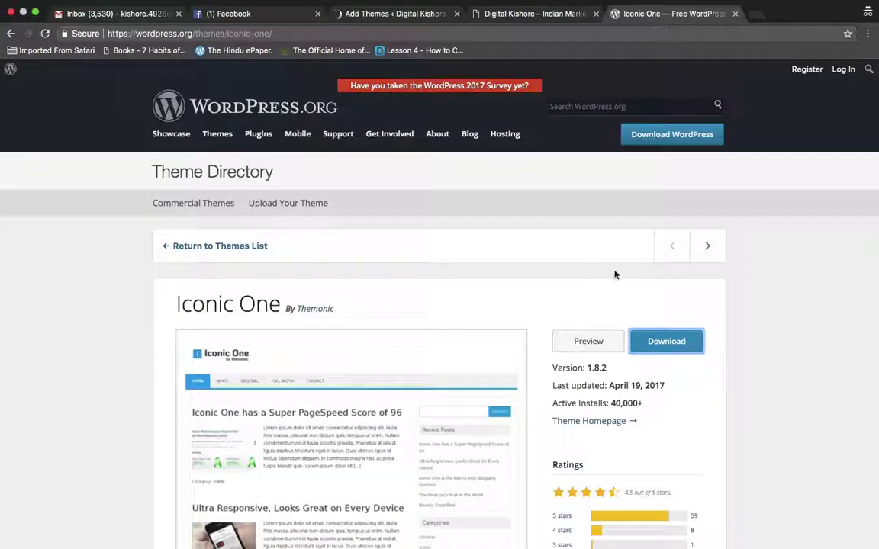
click(669, 346)
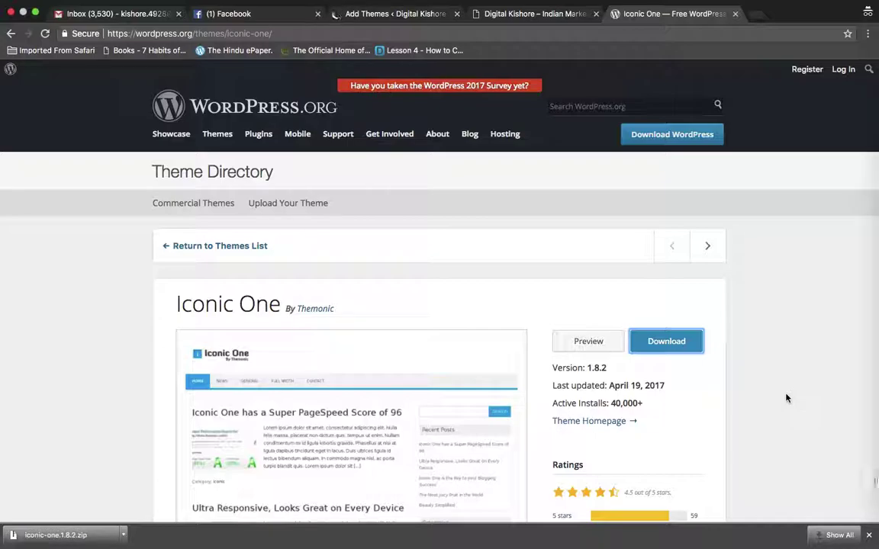
click(123, 535)
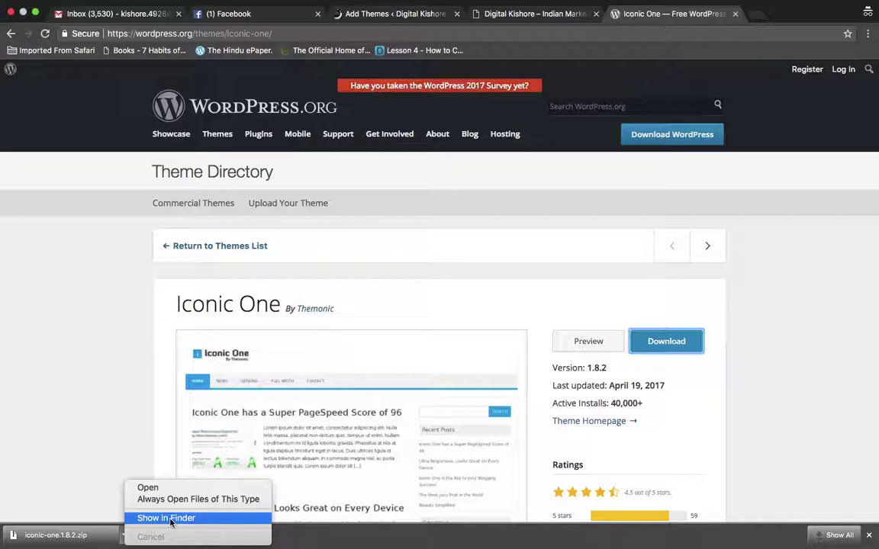
click(390, 16)
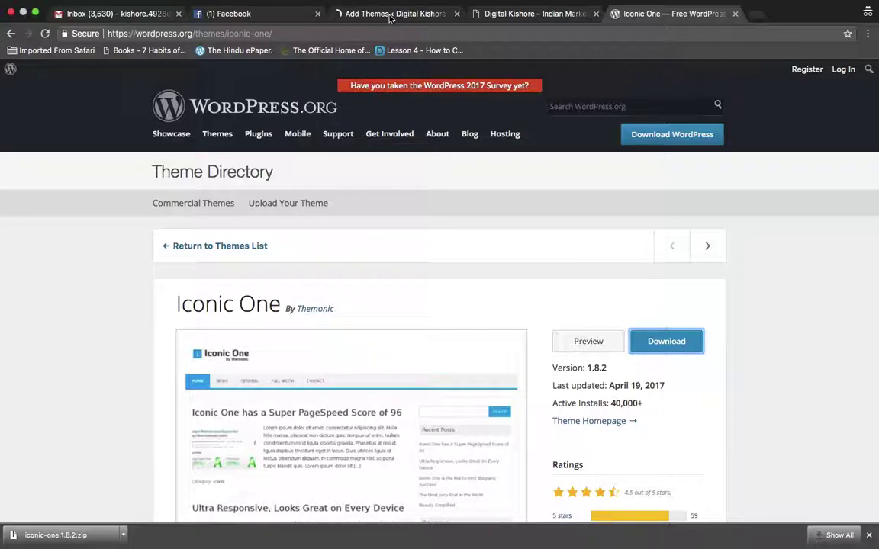
click(391, 15)
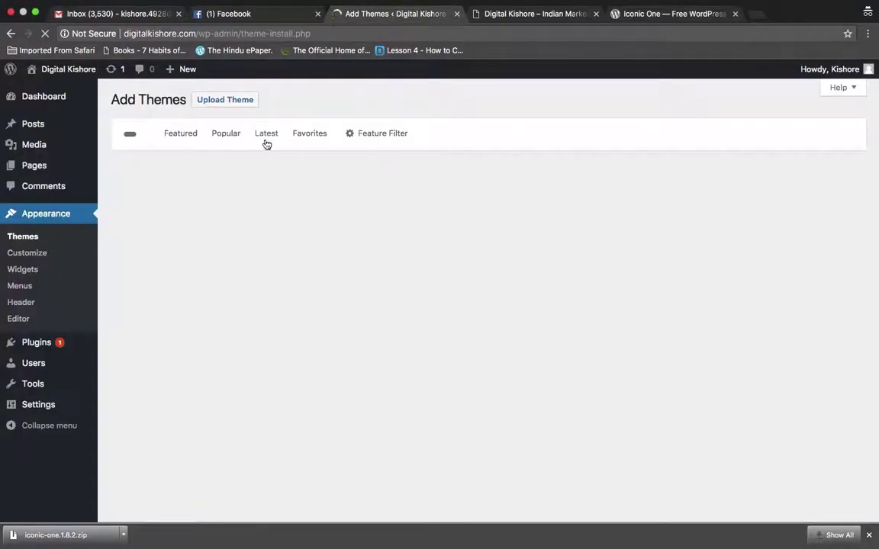
Let the Add Themes featured grid load, showing Blask, fMedicine, Codium Now, Ruby and Twenty Seventeen Installed
click(225, 102)
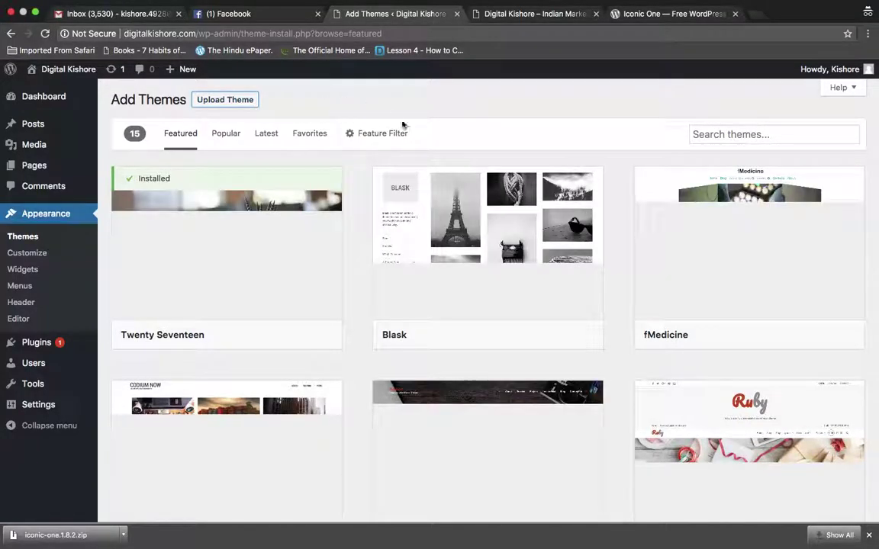
scroll(601, 131, down, 3)
scroll(601, 131, up, 3)
Search the theme installer for 'iconic theme' to list Iconic One and Publisho
click(717, 133)
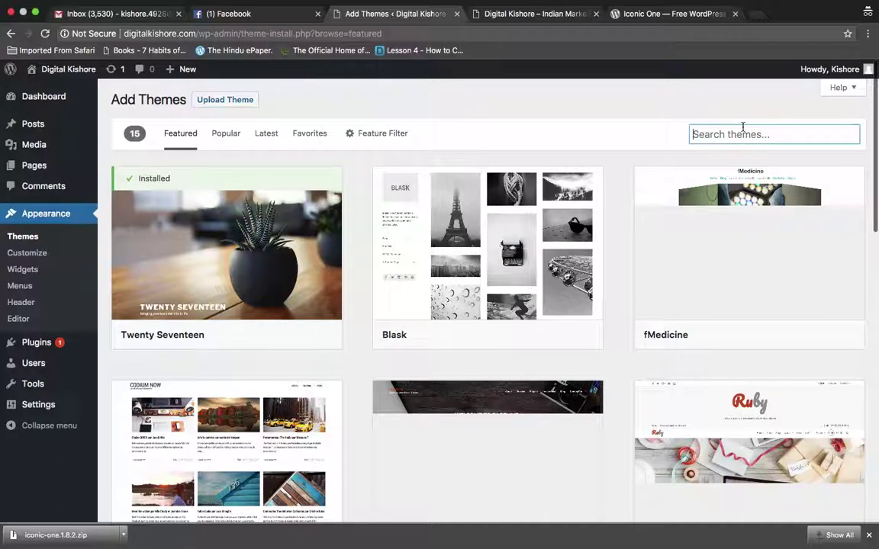
text(iconic )
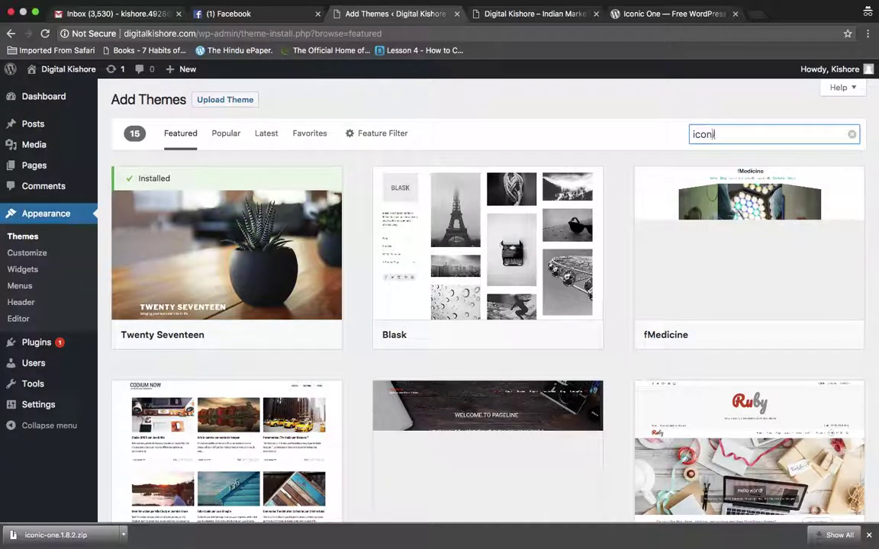
text(theme)
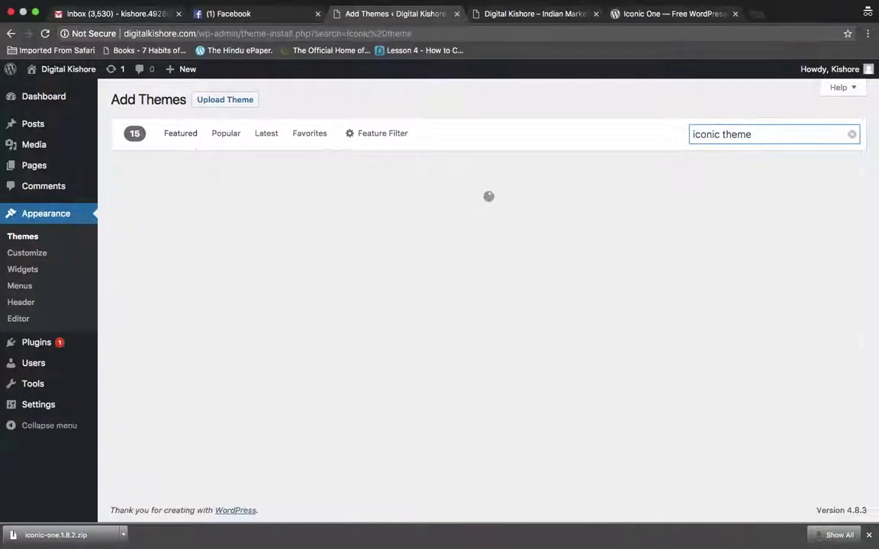
double_click(746, 134)
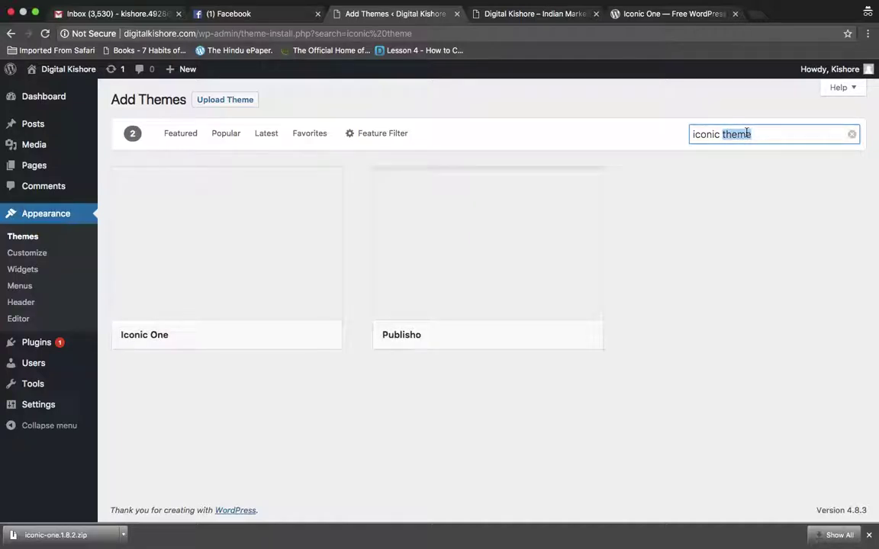
mouse_move(212, 274)
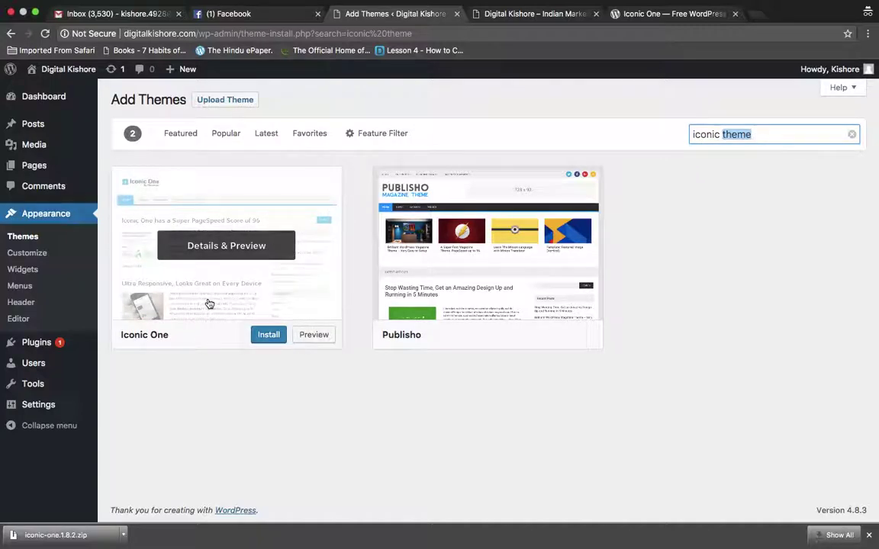
Install and activate the Iconic One theme, skimming its Theme Options page
click(269, 337)
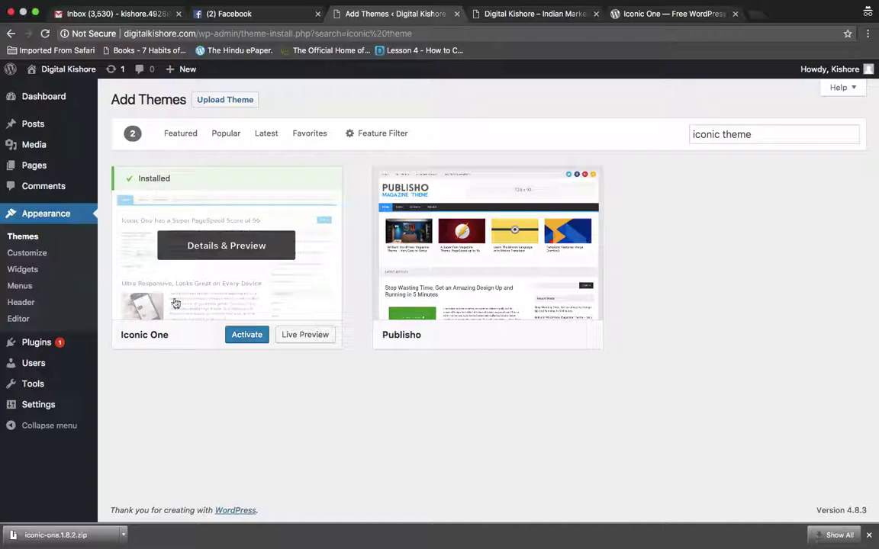
click(241, 335)
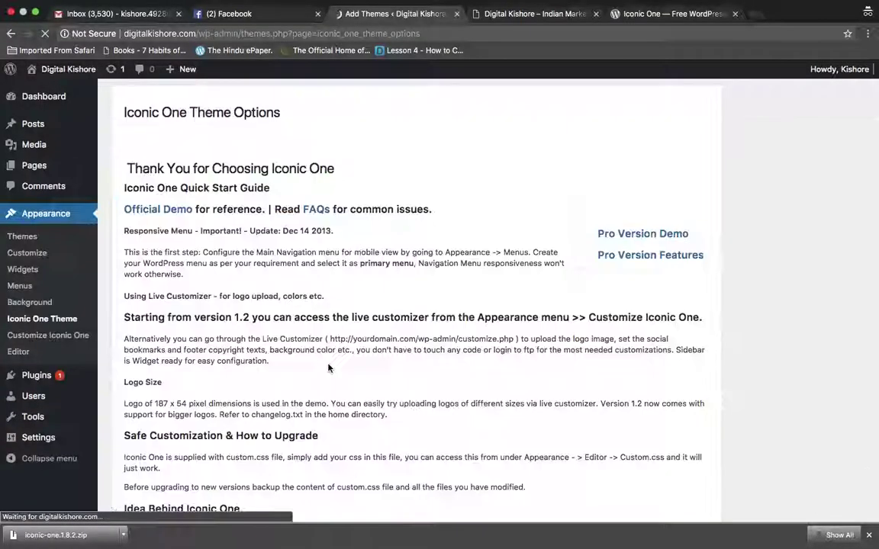
scroll(329, 367, down, 10)
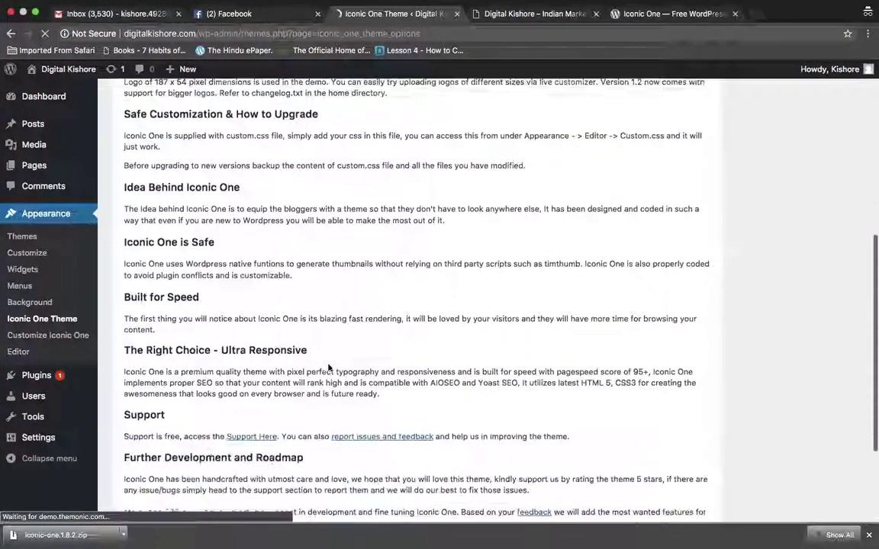
scroll(328, 368, up, 8)
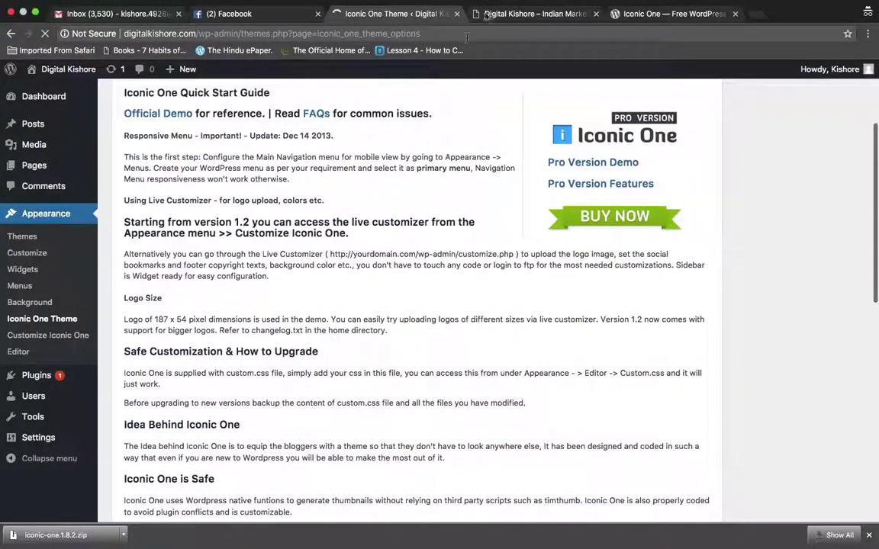
Go to the Digital Kishore homepage and select its address to reload it
click(529, 16)
click(488, 36)
click(508, 36)
key(Return)
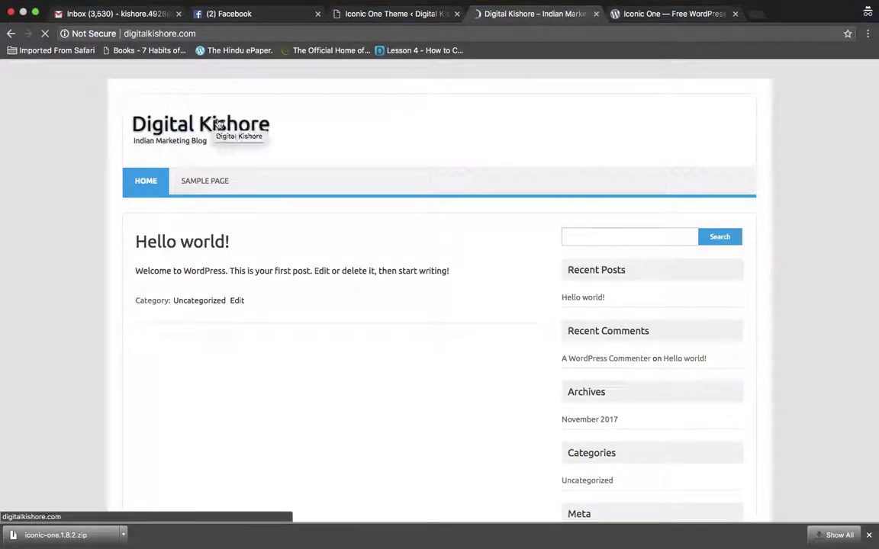
drag(133, 141, 207, 141)
click(195, 142)
triple_click(195, 142)
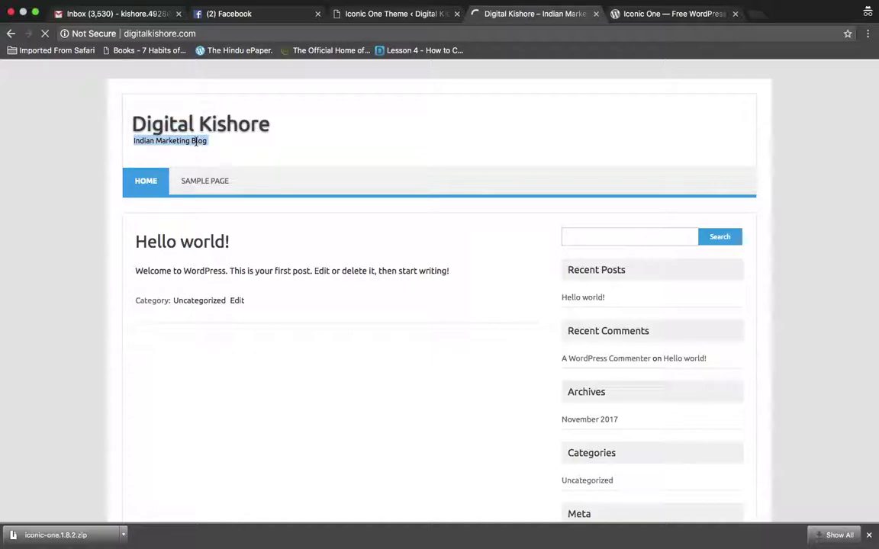
triple_click(171, 143)
triple_click(196, 141)
click(255, 161)
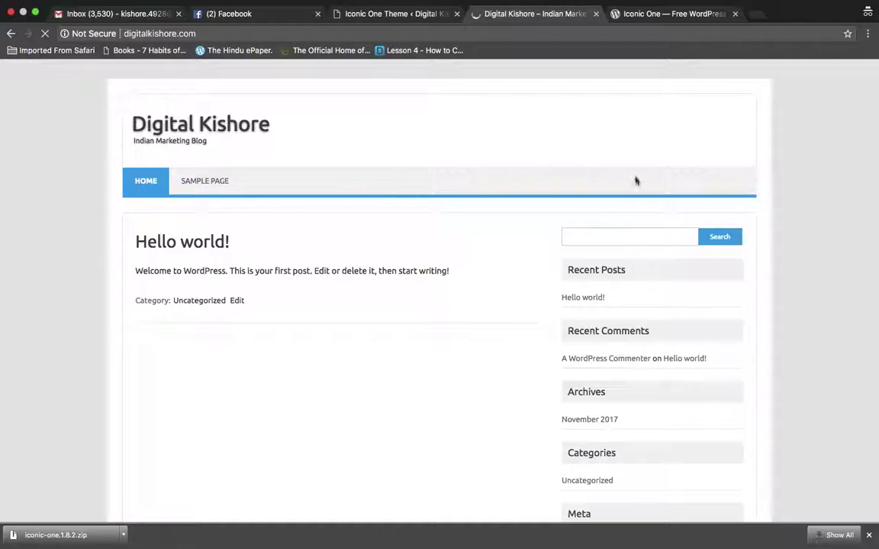
scroll(791, 221, down, 5)
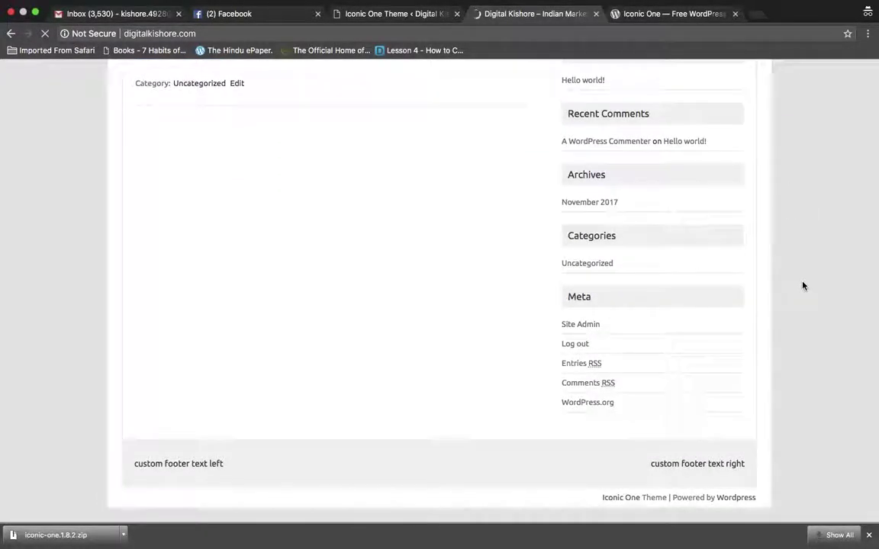
scroll(470, 216, up, 3)
scroll(471, 217, up, 2)
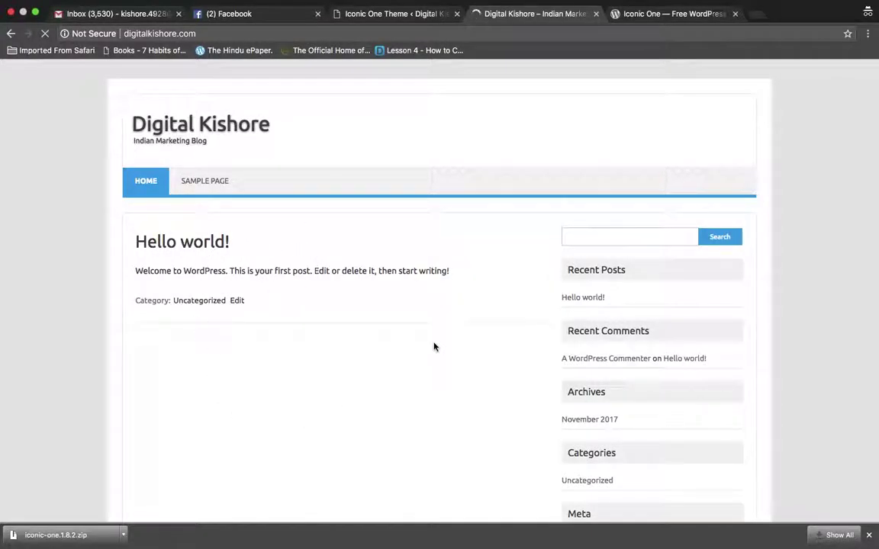
scroll(433, 347, down, 4)
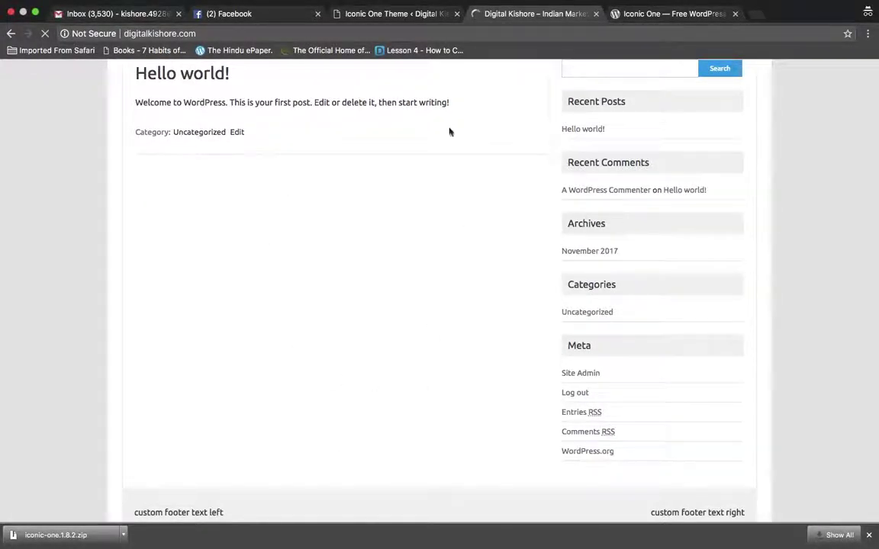
scroll(790, 357, up, 4)
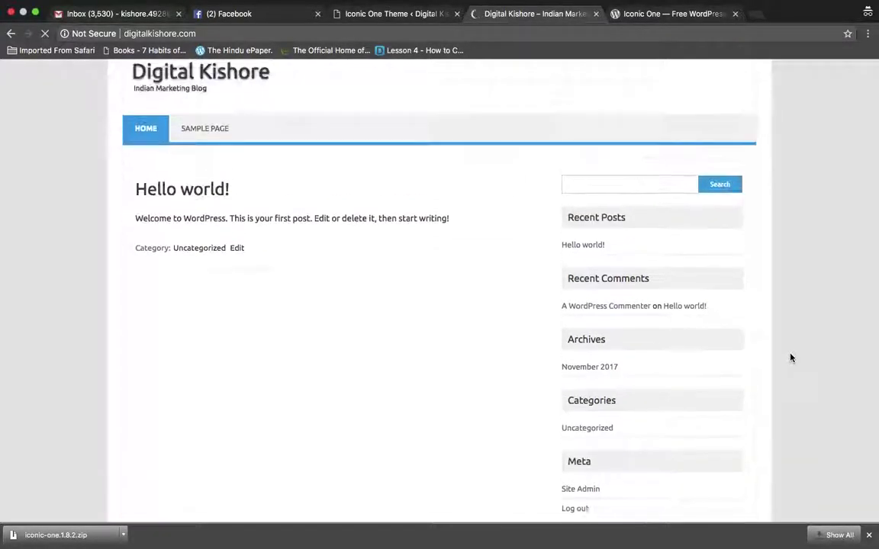
scroll(773, 341, down, 2)
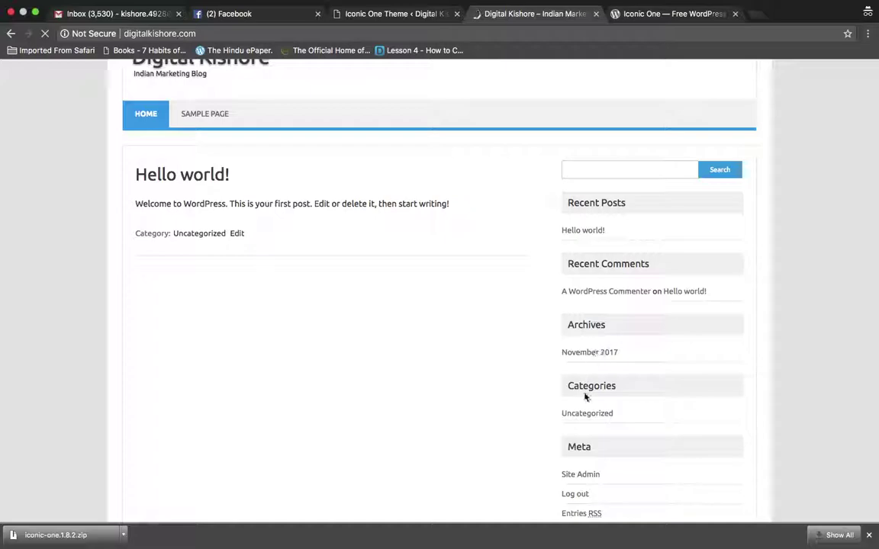
scroll(594, 384, down, 1)
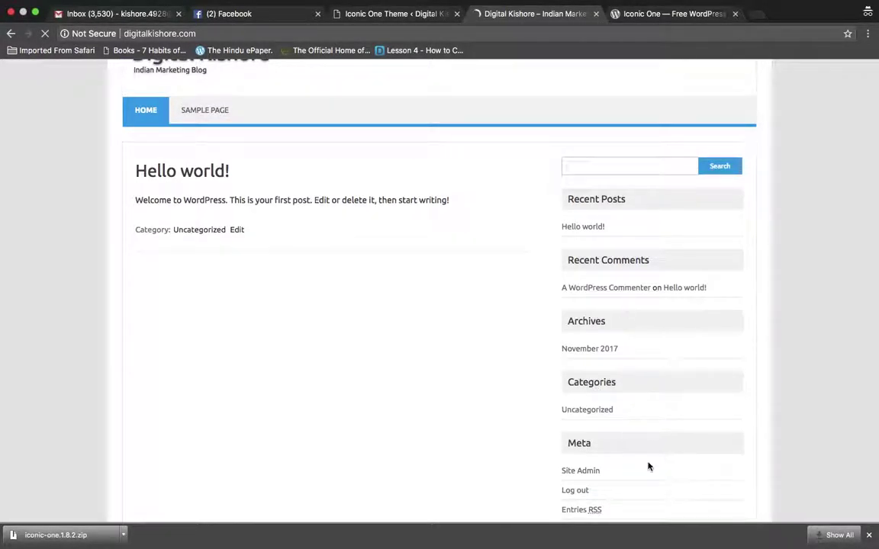
scroll(649, 466, down, 3)
scroll(649, 467, up, 4)
scroll(648, 466, down, 3)
scroll(648, 467, up, 3)
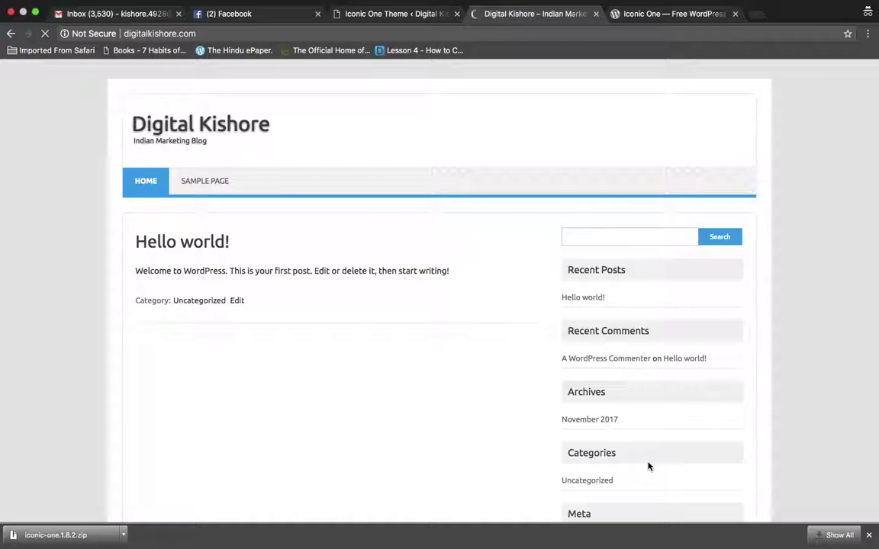
Scroll through Iconic One's wordpress.org page, then return to its Quick Start Guide in admin
click(645, 15)
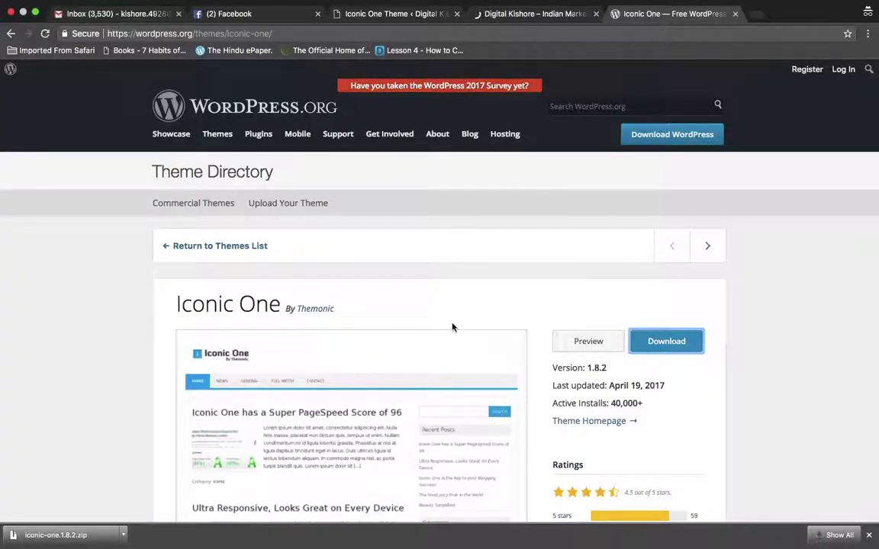
scroll(452, 328, down, 5)
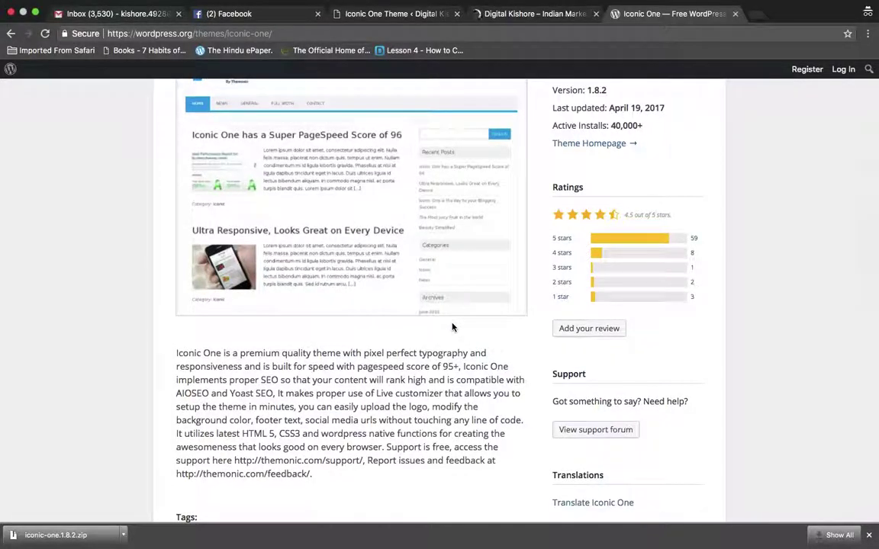
scroll(452, 327, up, 2)
scroll(473, 275, down, 3)
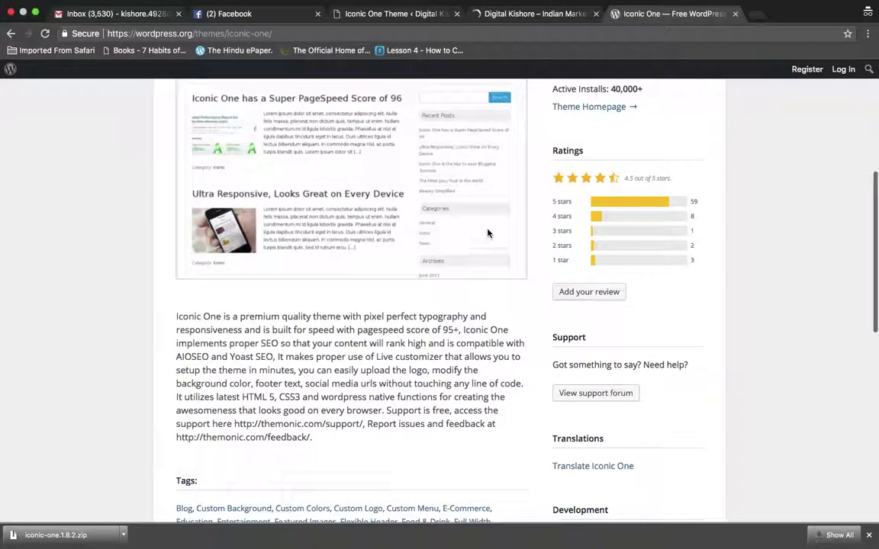
scroll(486, 231, up, 8)
click(526, 14)
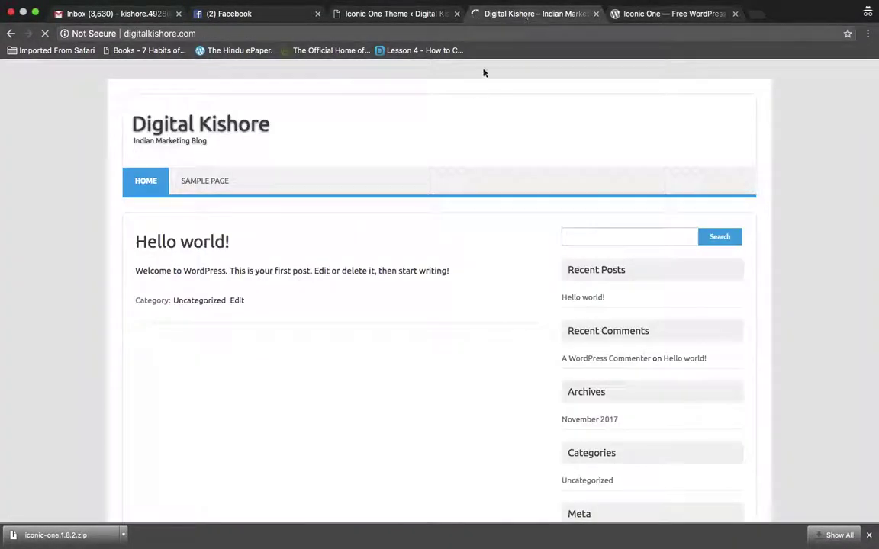
click(347, 15)
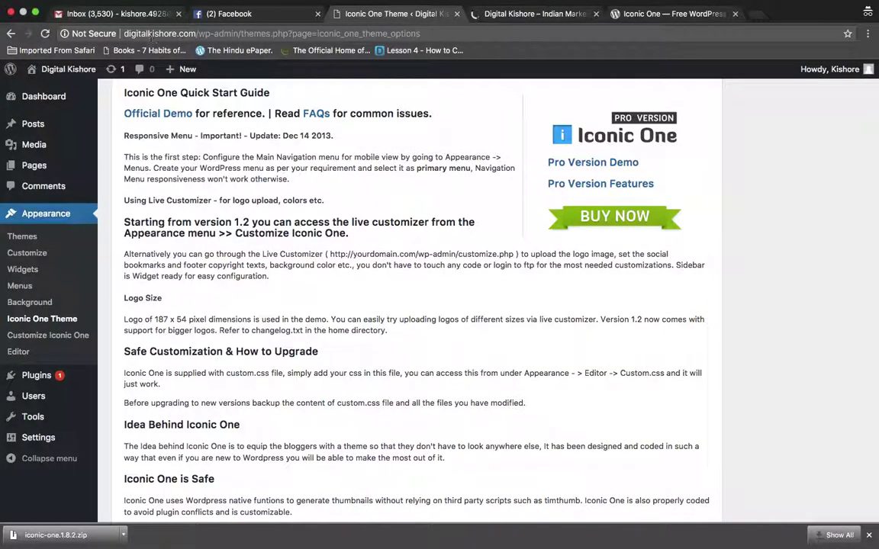
Tick off the Themes task in Gmail's task list and return to the Digital Kishore blog
click(122, 15)
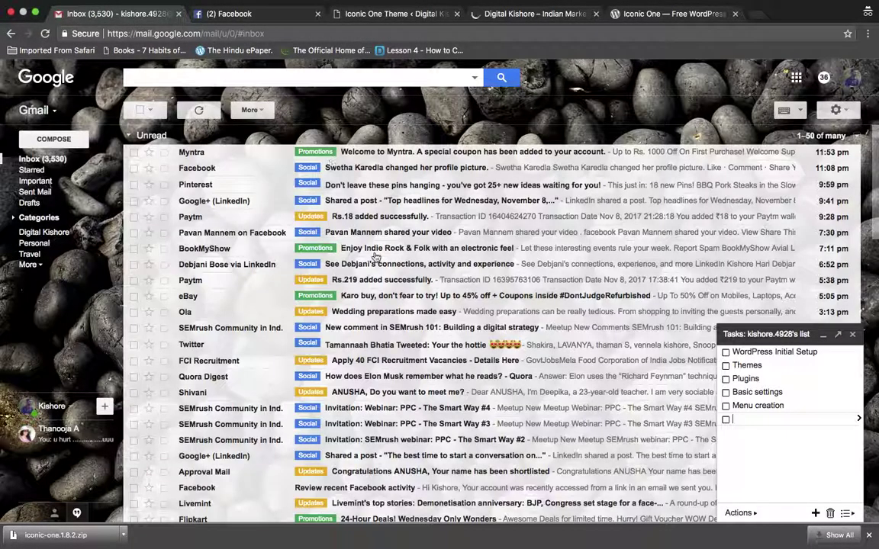
click(725, 365)
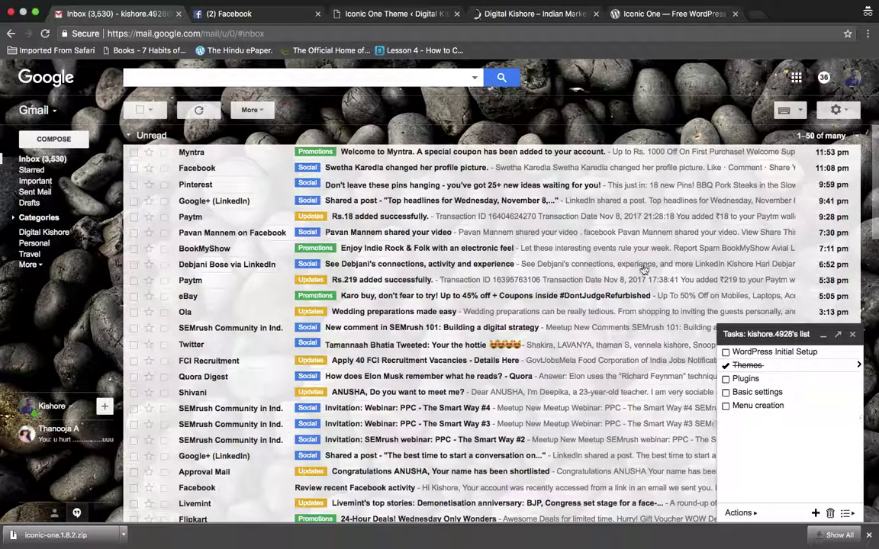
click(473, 15)
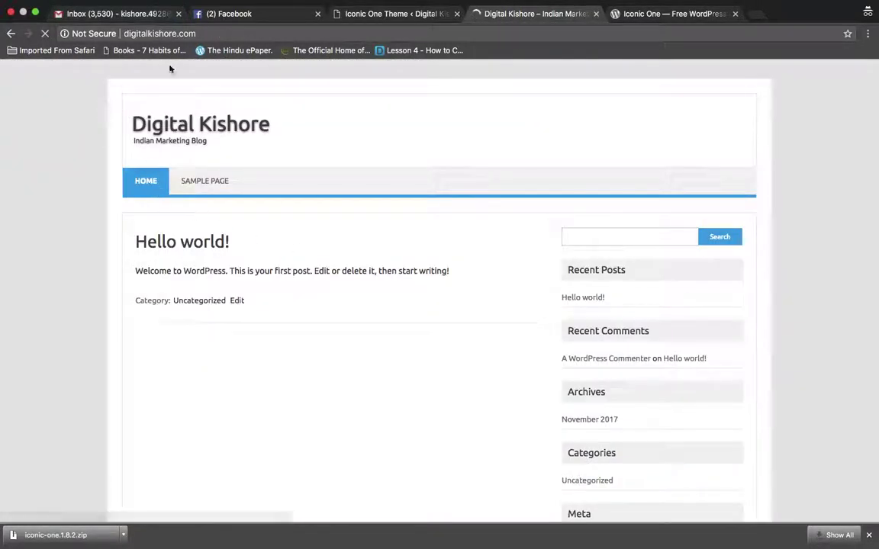
Open Settings > General from the WordPress admin
click(385, 17)
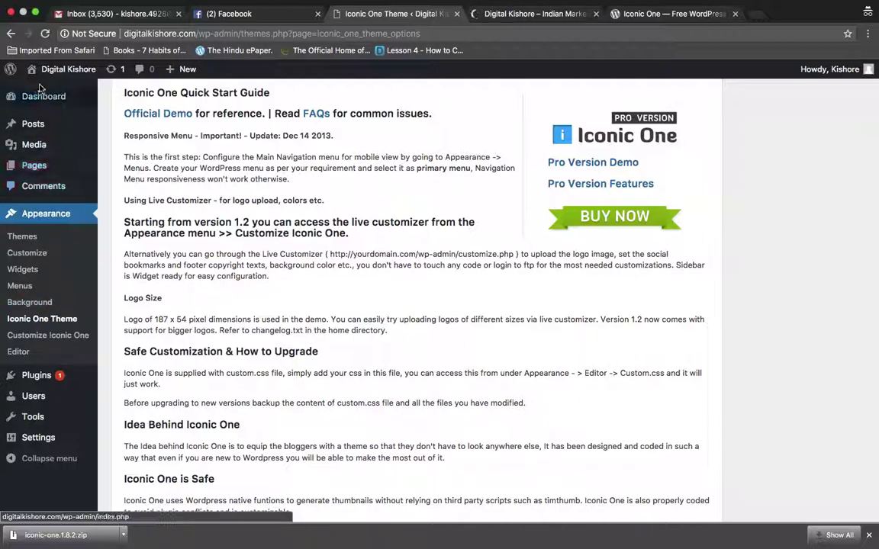
mouse_move(37, 82)
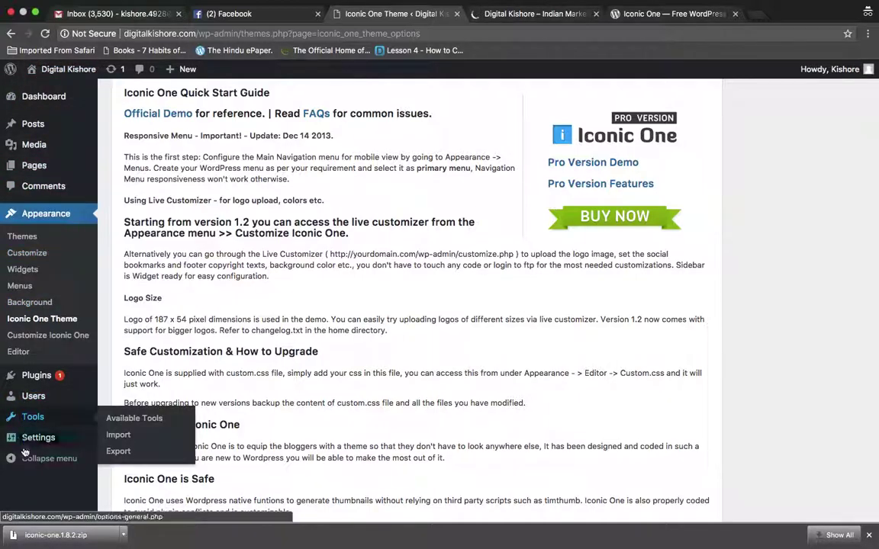
mouse_move(36, 449)
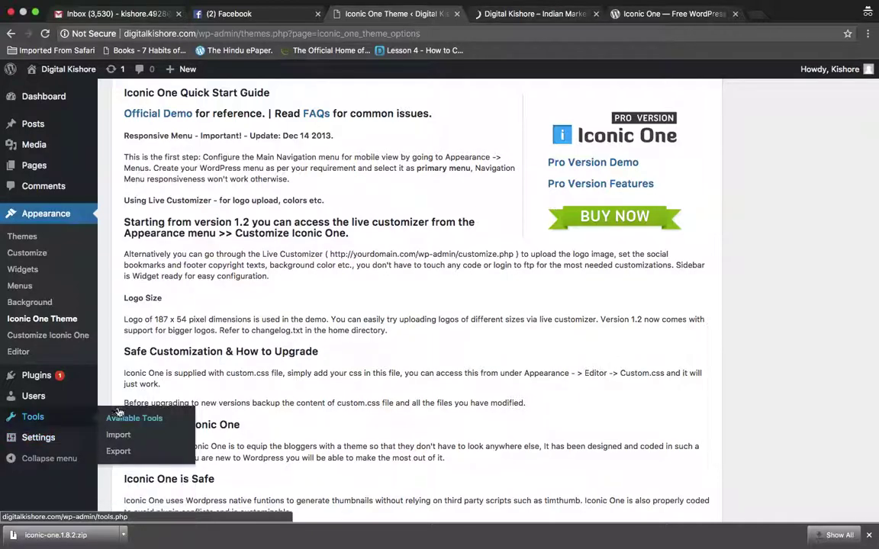
click(121, 407)
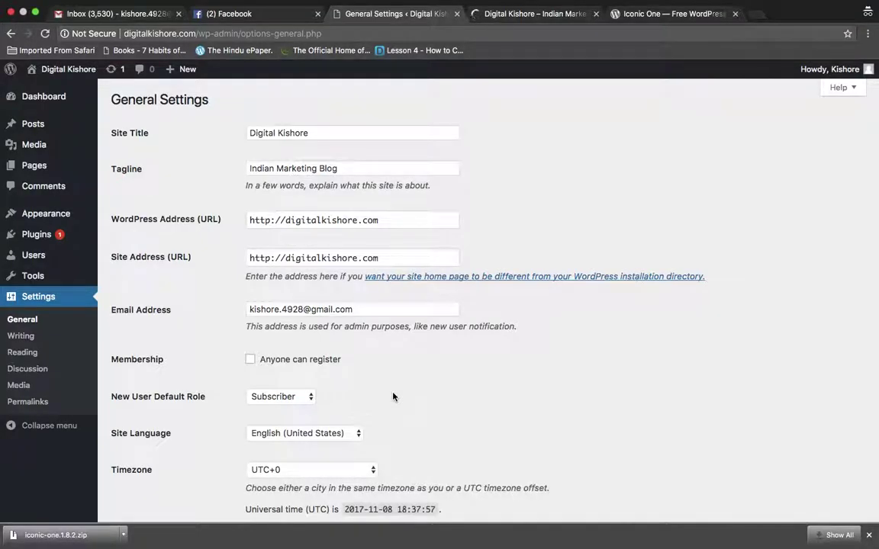
Review the Digital Kishore title, 'Indian Marketing Blog' tagline, UTC+0 timezone and date formats
click(357, 129)
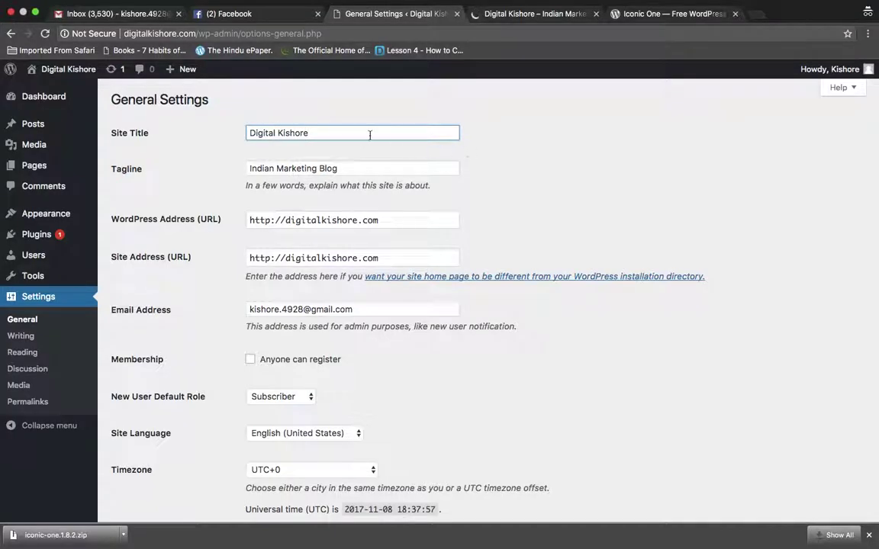
click(367, 171)
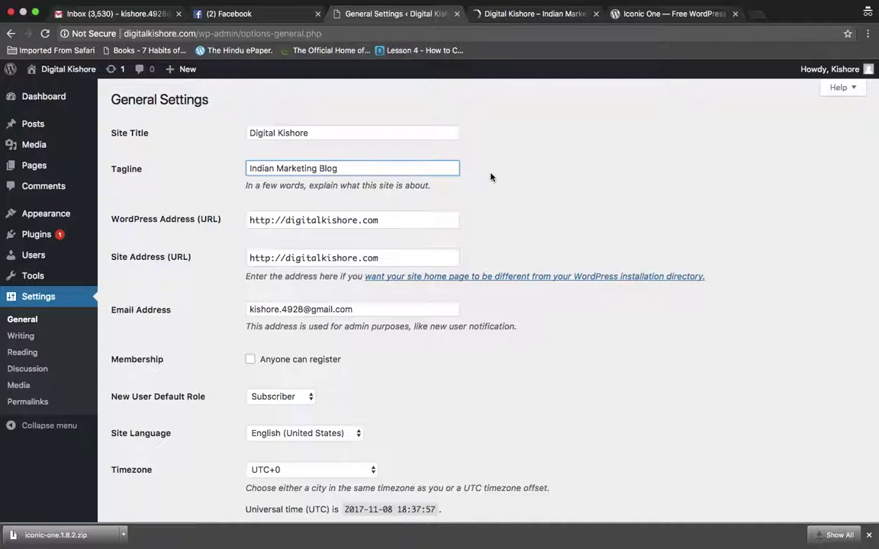
scroll(491, 176, down, 1)
scroll(491, 177, down, 1)
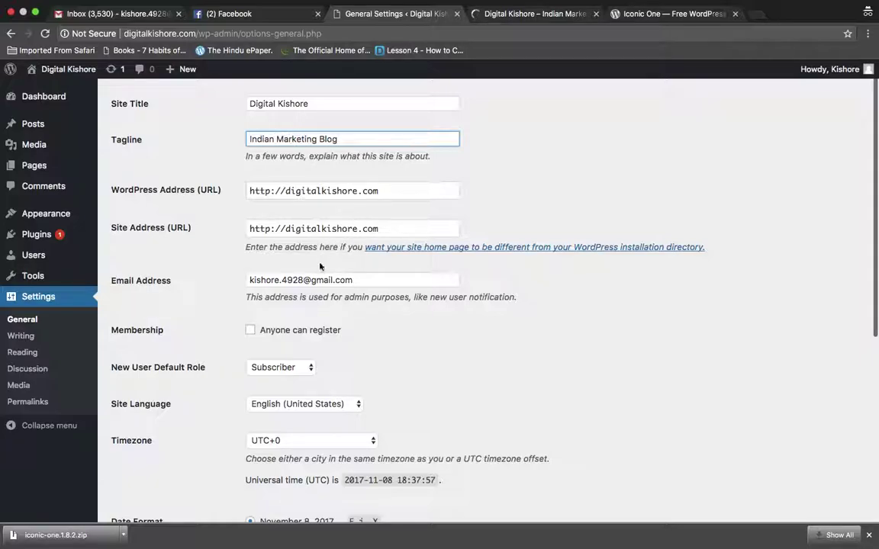
scroll(344, 280, down, 5)
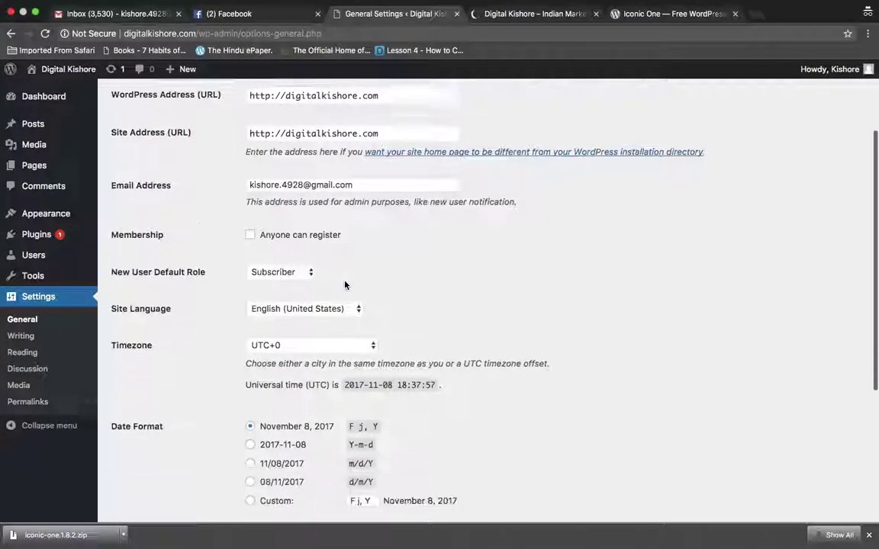
scroll(345, 284, down, 2)
scroll(344, 284, up, 3)
scroll(345, 284, up, 1)
scroll(345, 285, down, 5)
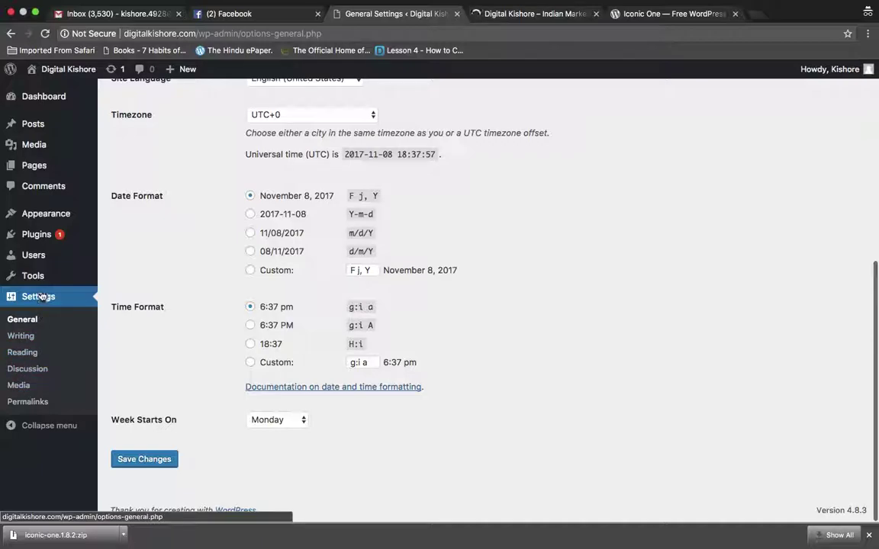
Open Permalink Settings and examine the Day and name sample URL
click(37, 405)
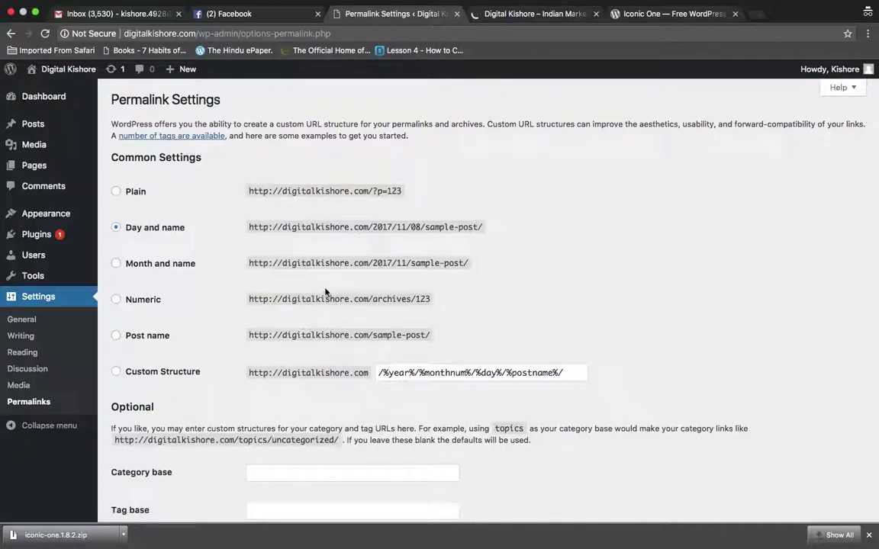
scroll(326, 293, down, 1)
scroll(325, 290, up, 1)
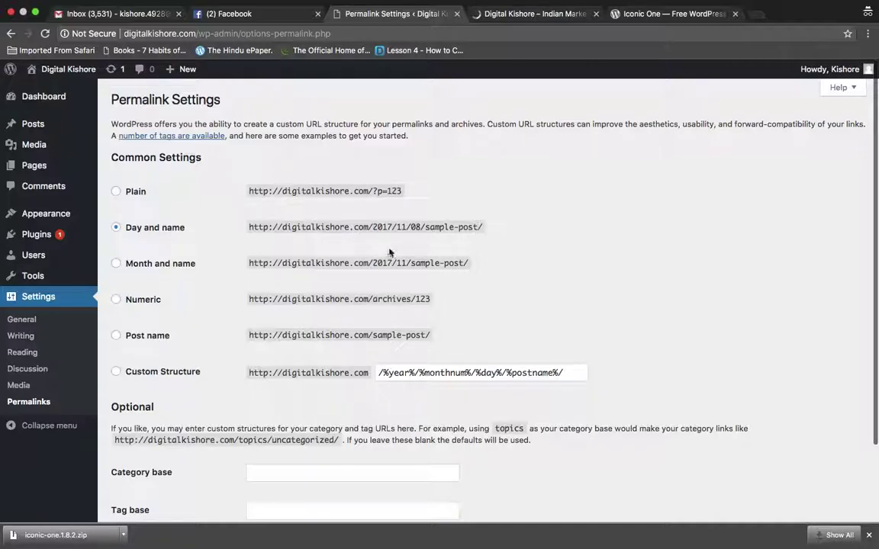
double_click(384, 227)
double_click(402, 227)
double_click(415, 228)
double_click(437, 227)
triple_click(437, 228)
click(437, 228)
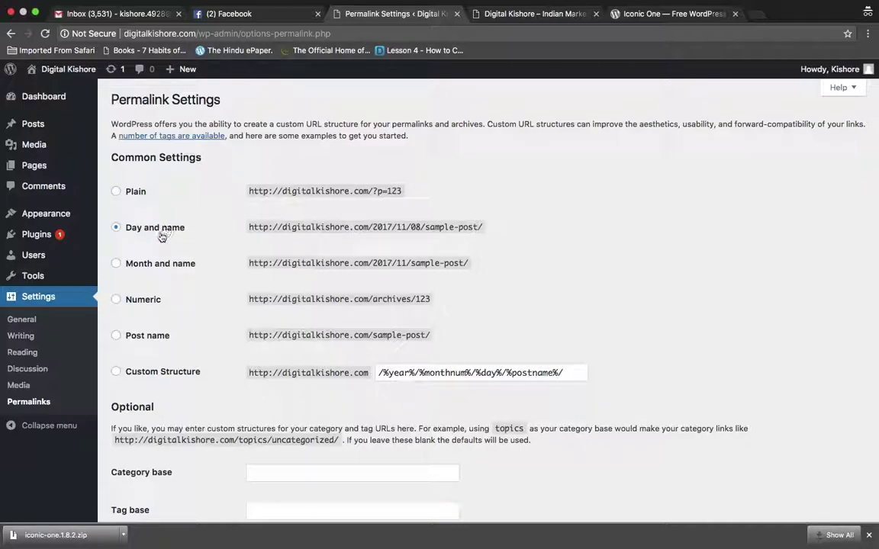
Switch the permalink structure to Post name and save the change
click(116, 337)
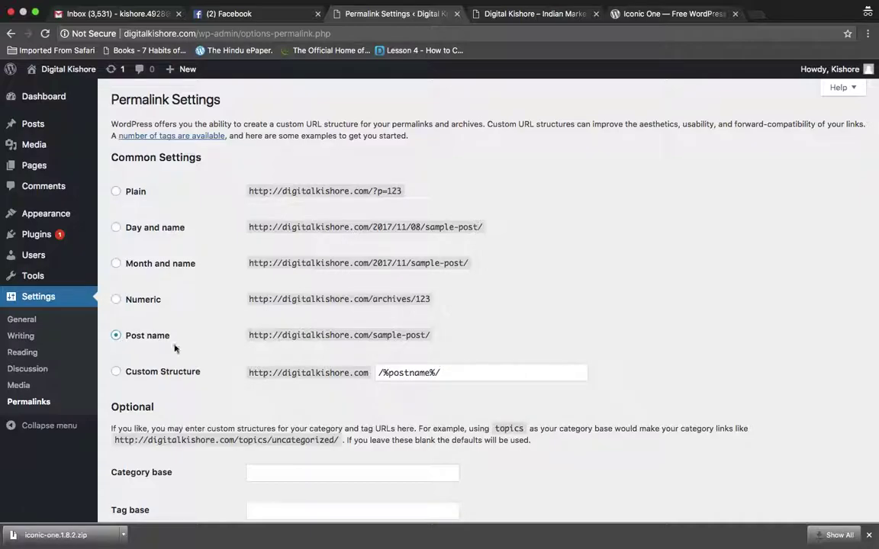
scroll(235, 378, down, 3)
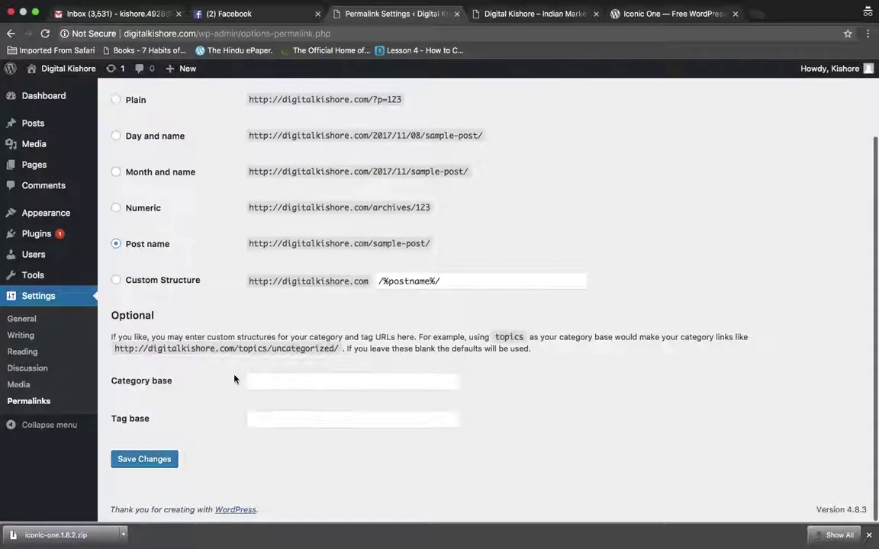
click(158, 461)
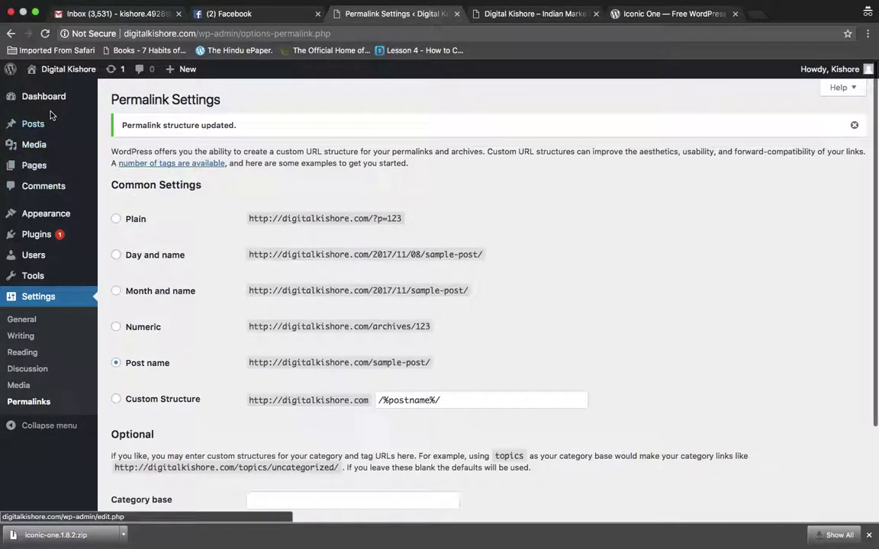
Start a new page via Pages > Add New and dismiss the downloads shelf
mouse_move(40, 128)
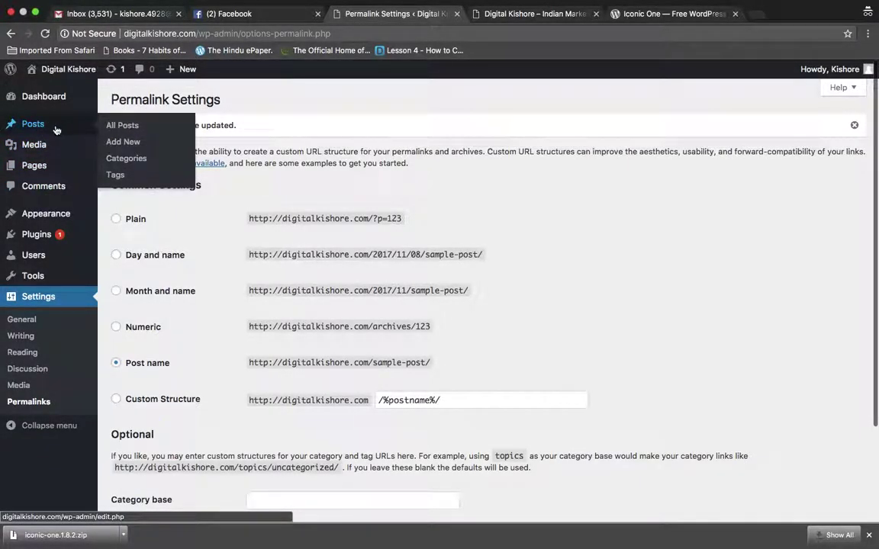
mouse_move(36, 172)
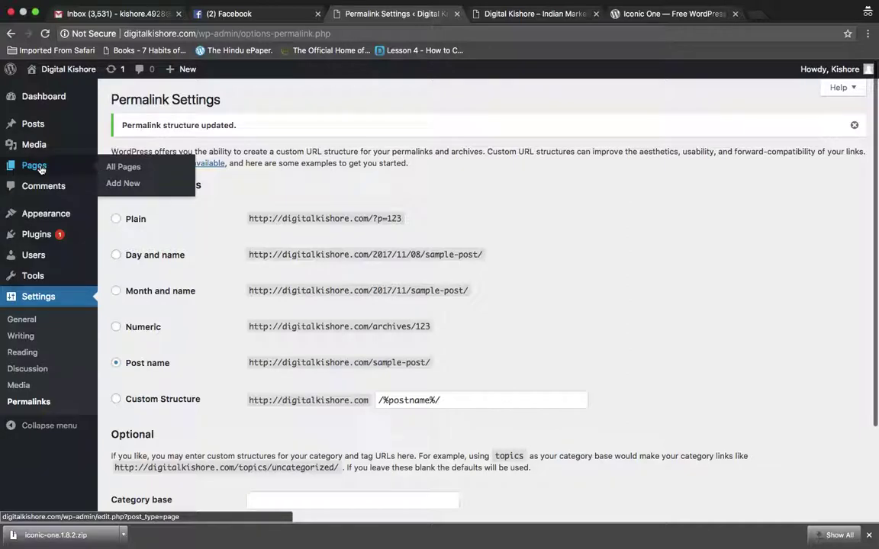
click(129, 187)
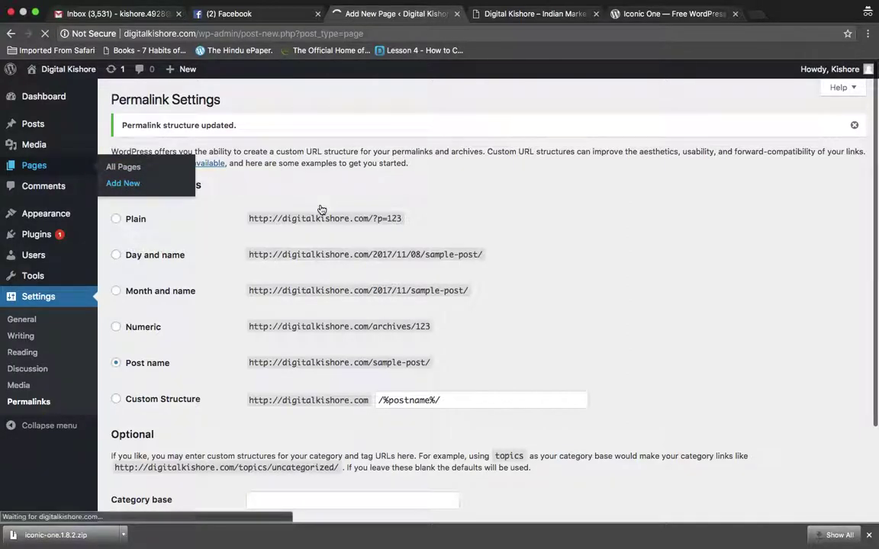
click(529, 15)
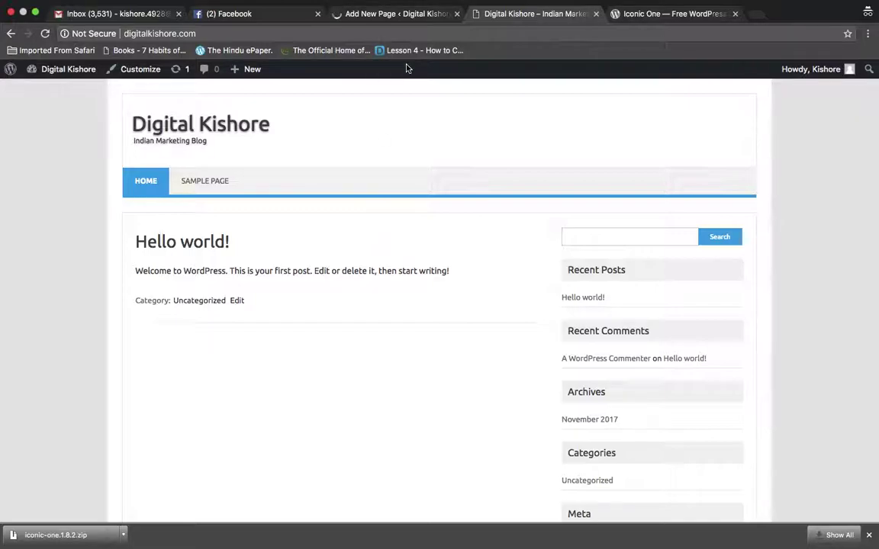
click(400, 14)
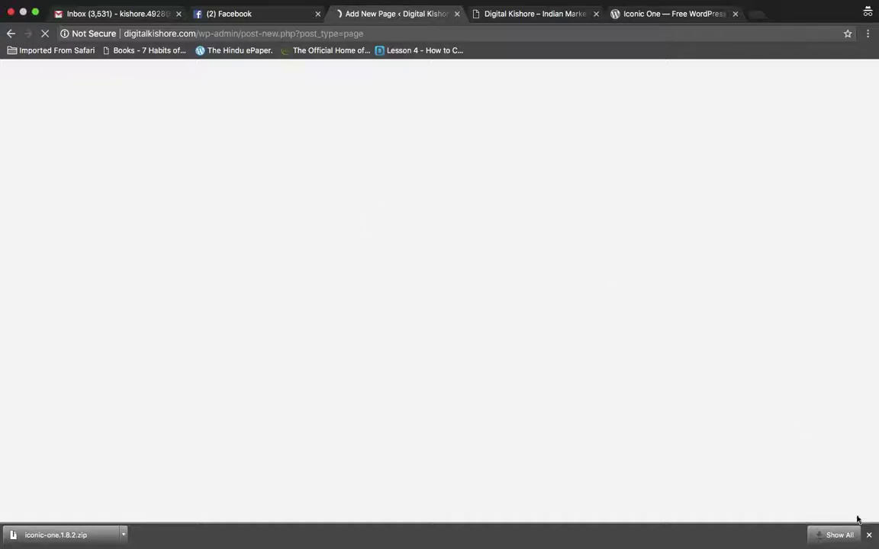
click(869, 535)
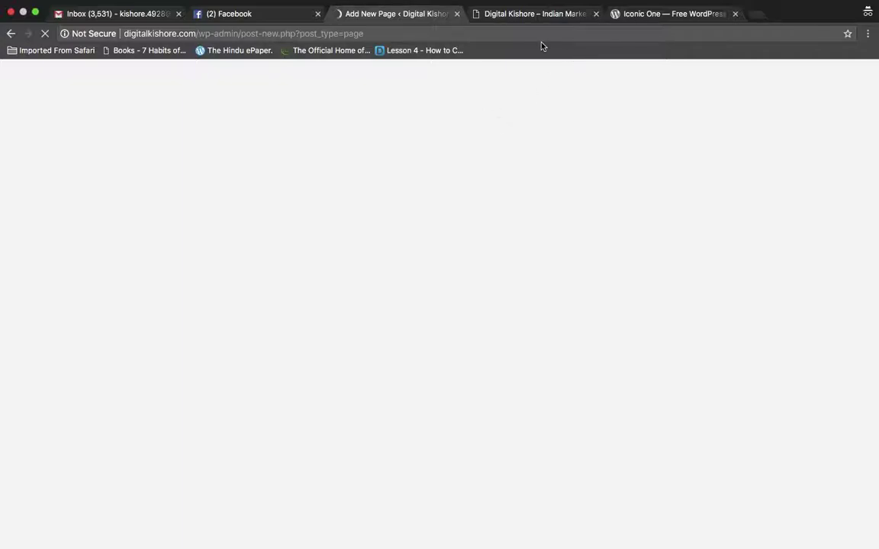
click(520, 33)
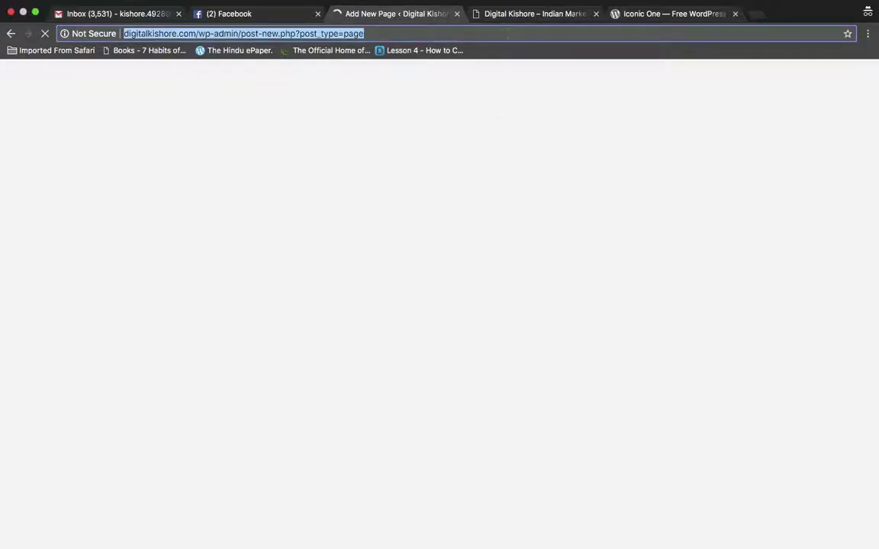
click(499, 34)
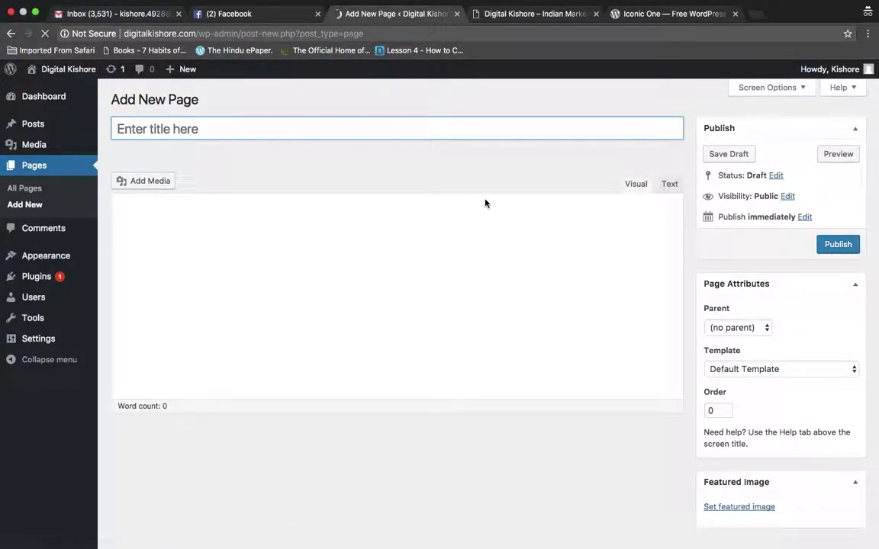
Try entering 'About me' as the title, then reload the editor to clear the error
click(190, 126)
text(Abou)
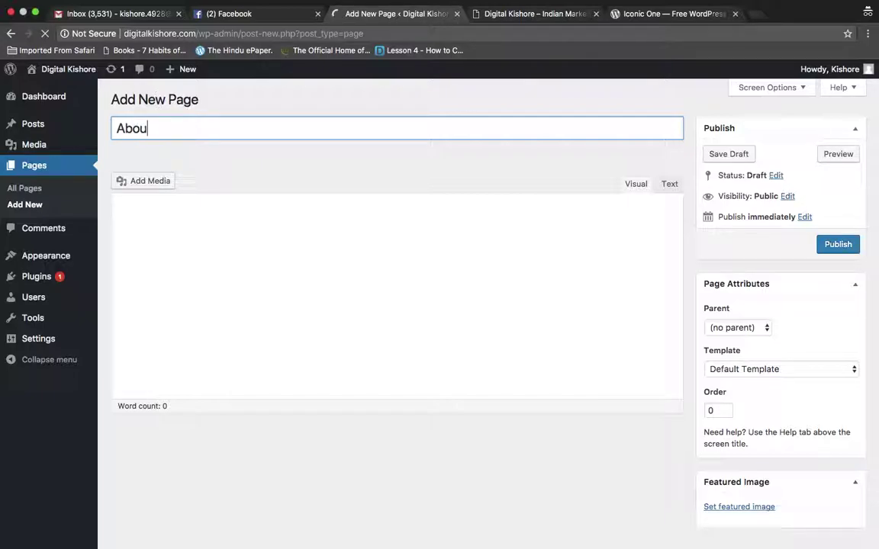
text(t me)
click(202, 216)
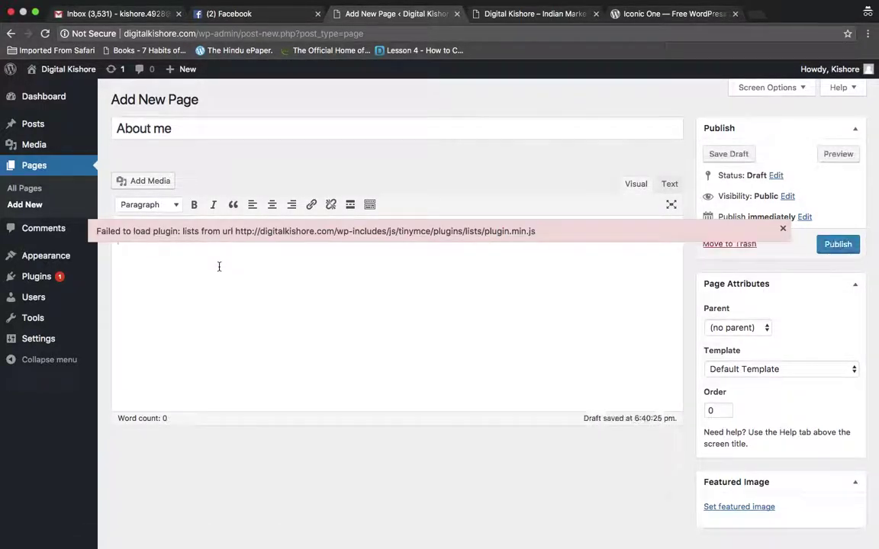
click(245, 266)
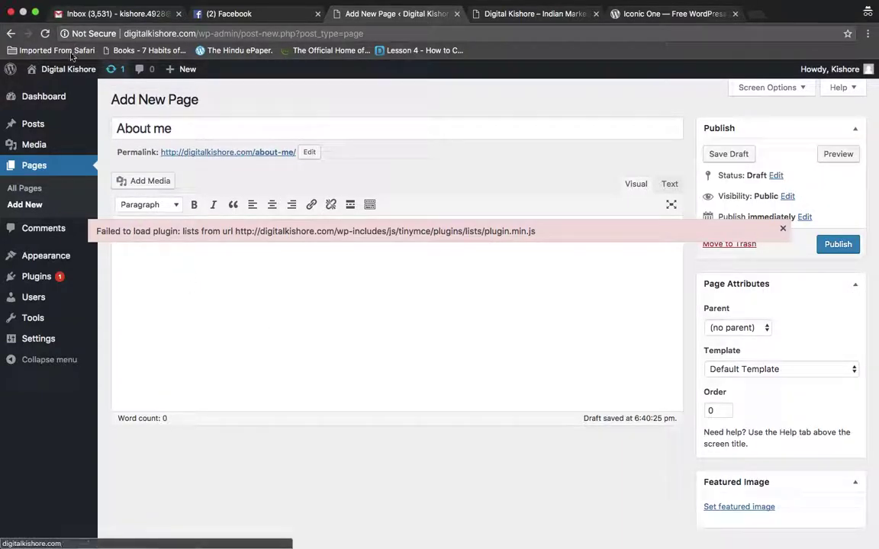
click(45, 33)
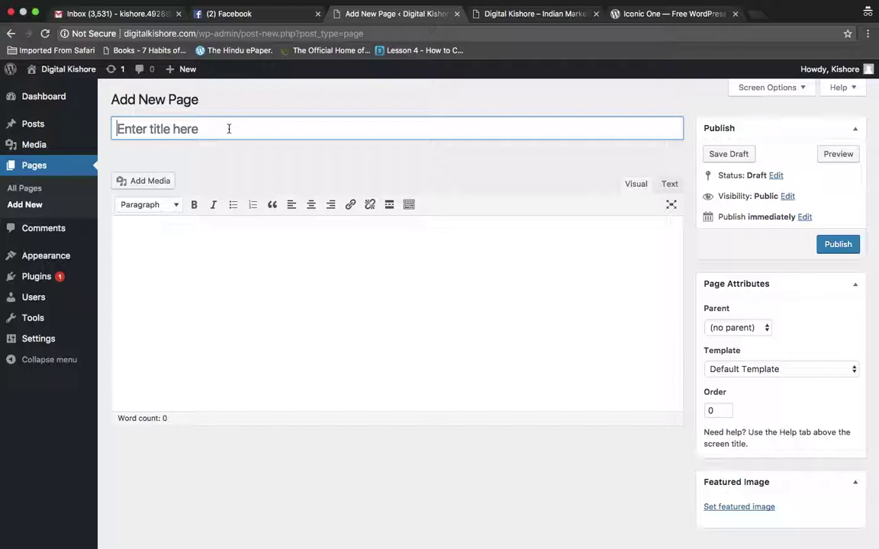
Publish 'About me' with a one-line intro: author from Kakinada, MBA at Vanguard Business School, Bangalore
text(About)
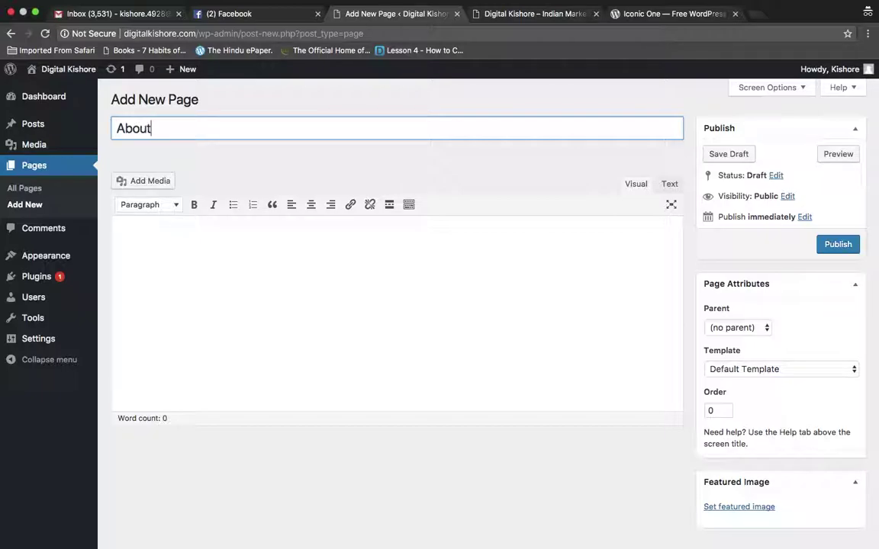
text( me)
click(224, 245)
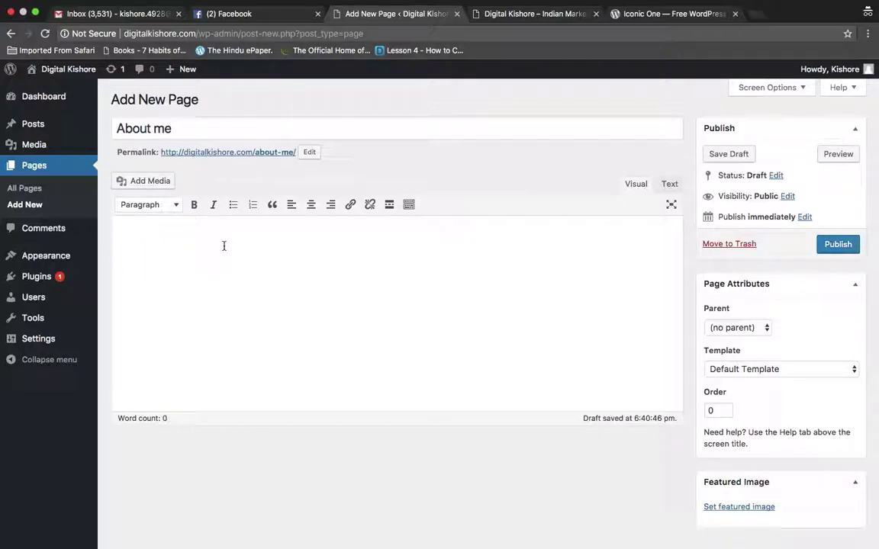
text(I am Kishore from Kakinada.)
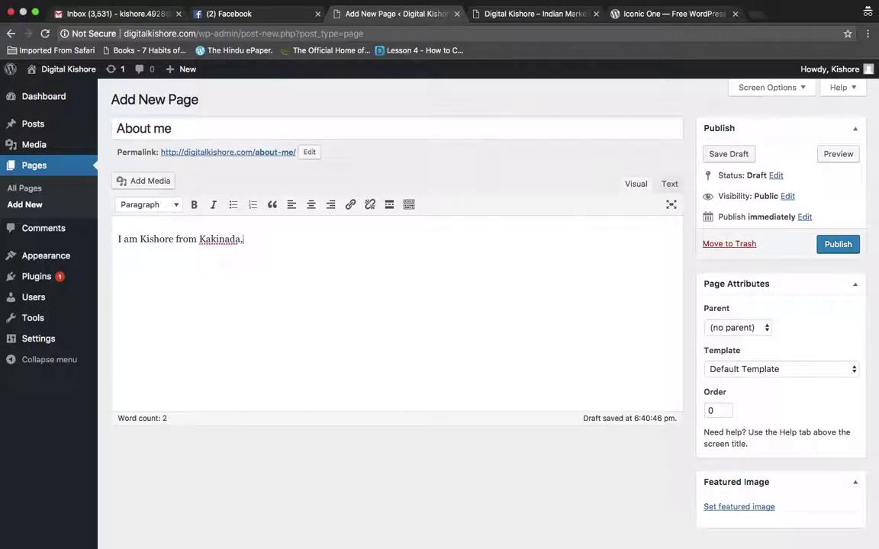
key(BackSpace)
text(, pursuing )
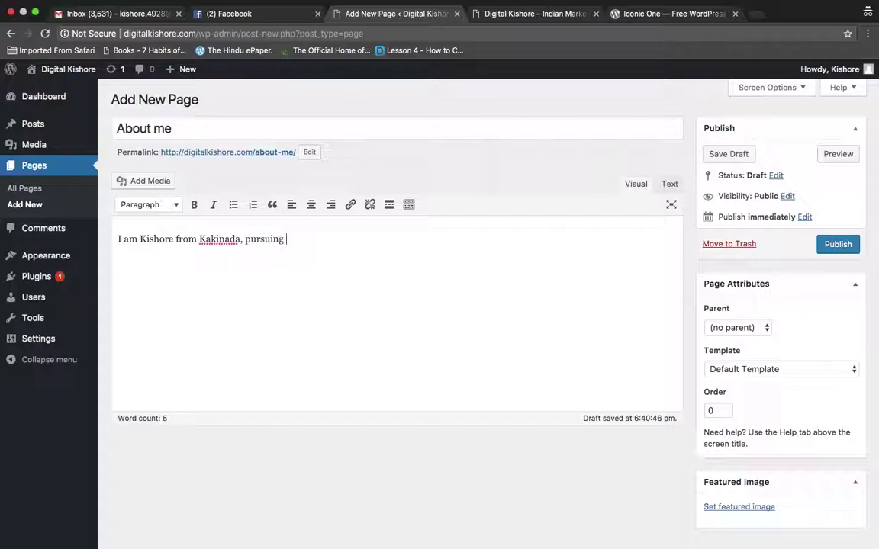
text(my MBA from Vanguard bBusiness School, Bangalore.)
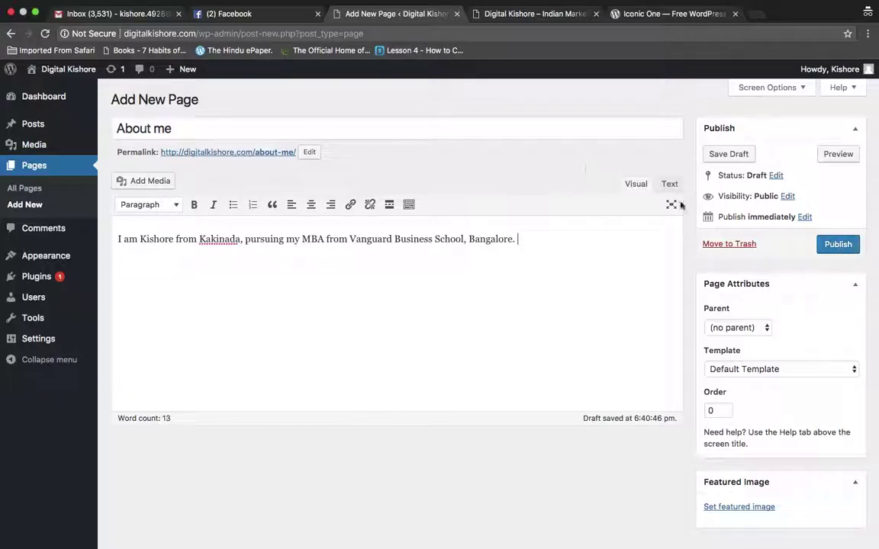
click(837, 246)
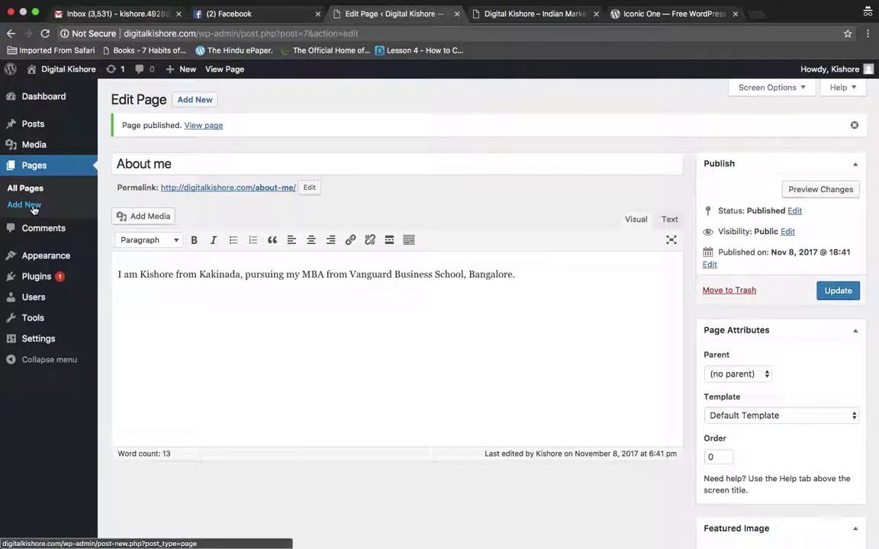
Try retitling the current page as 'Contact', then clear the title again
mouse_move(189, 71)
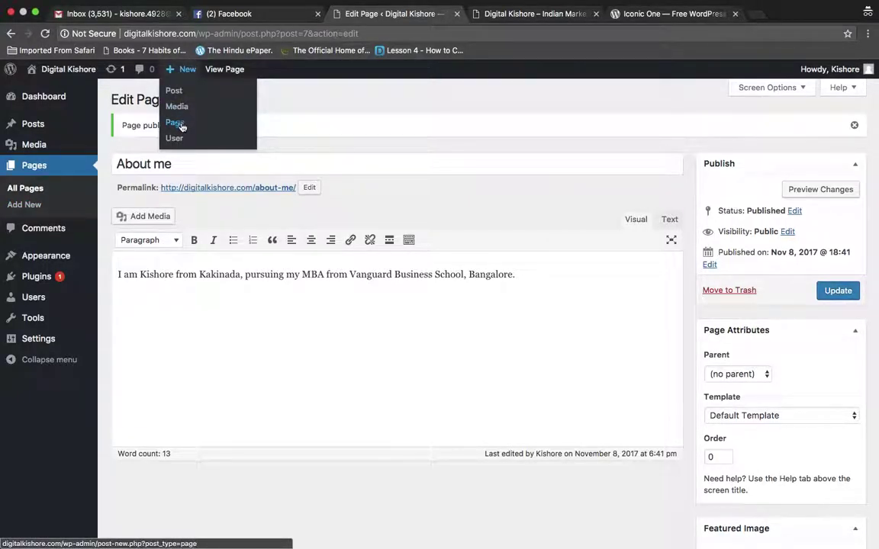
click(324, 167)
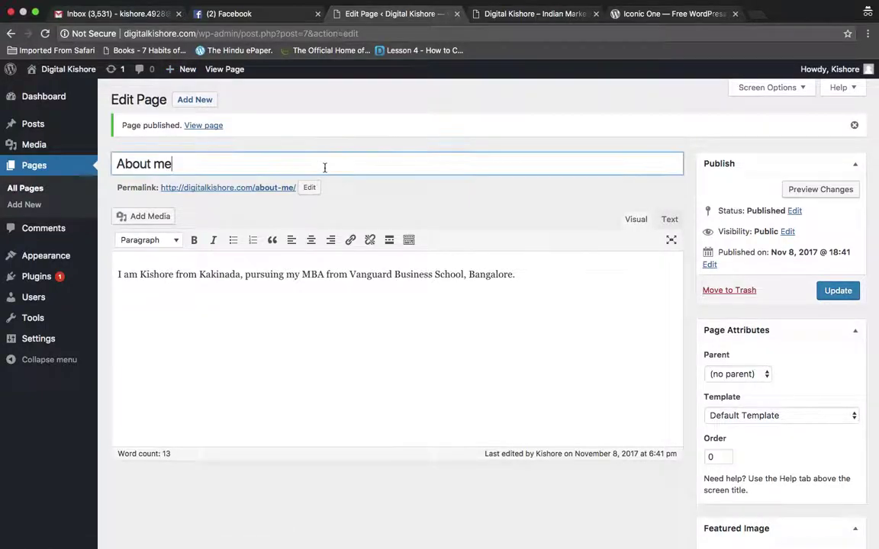
key(super+a)
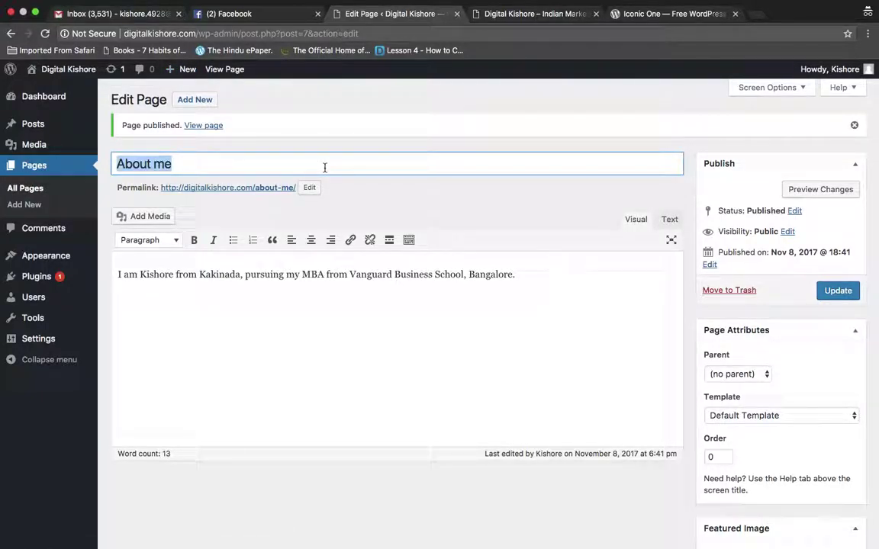
text(Cont)
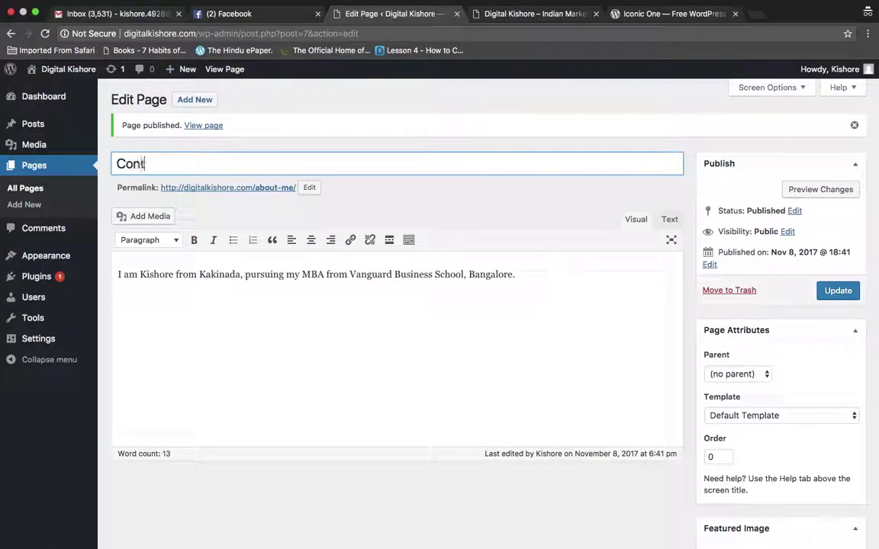
text(act)
key(super+a)
key(BackSpace)
Publish a fresh page titled 'Contact me' whose body gives the contact e-mail address
click(195, 99)
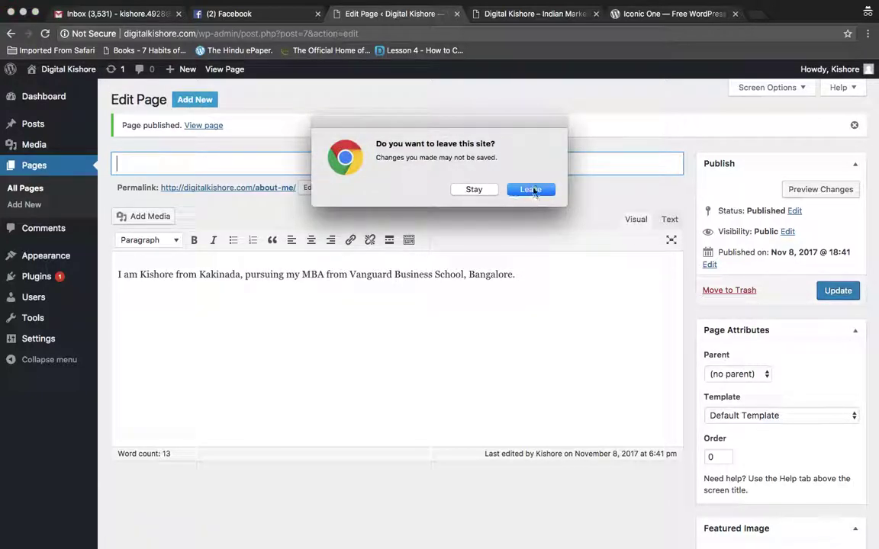
click(531, 189)
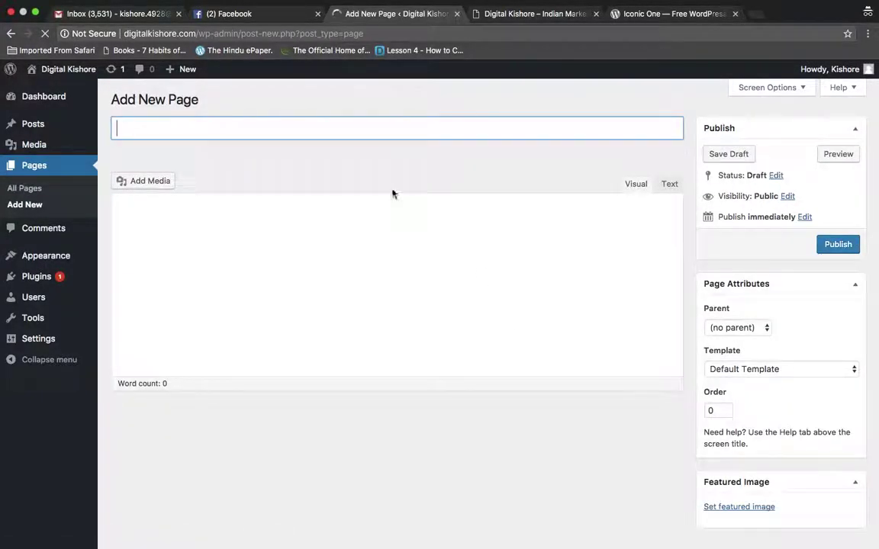
text(Co)
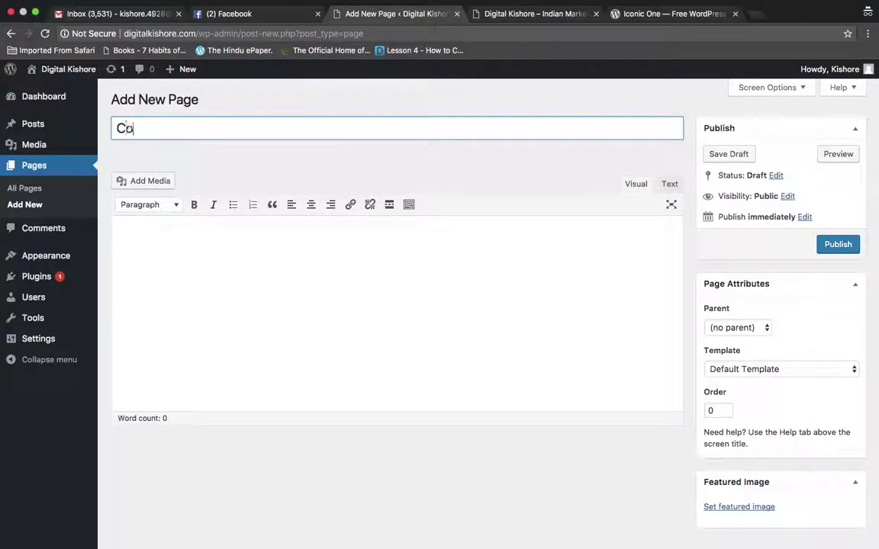
text(ntact me)
click(359, 248)
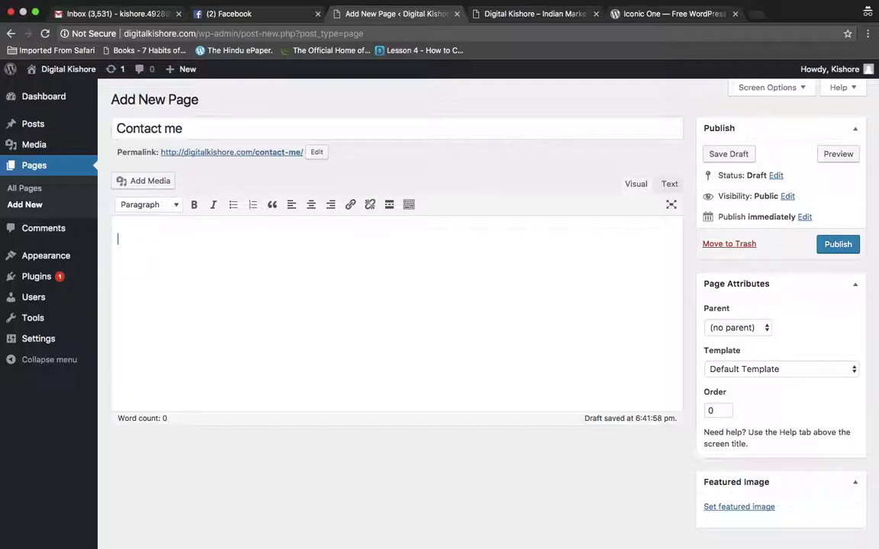
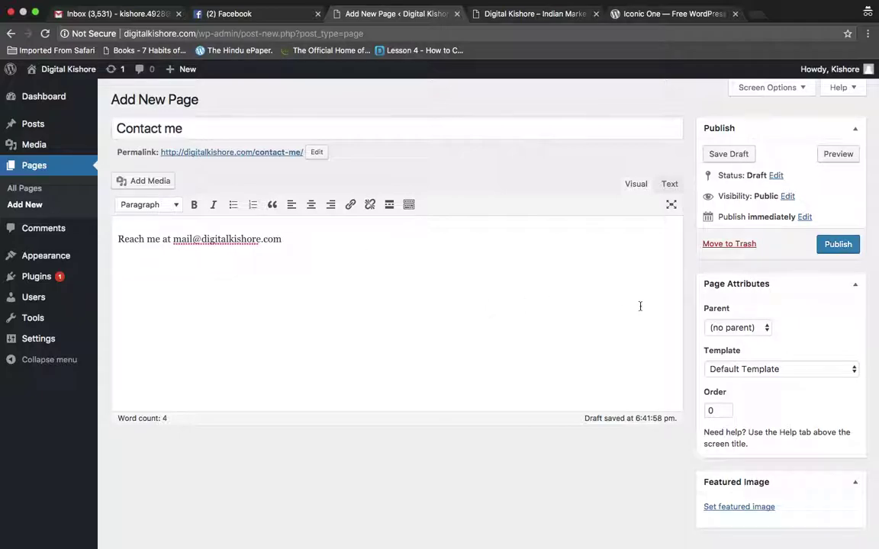
click(837, 245)
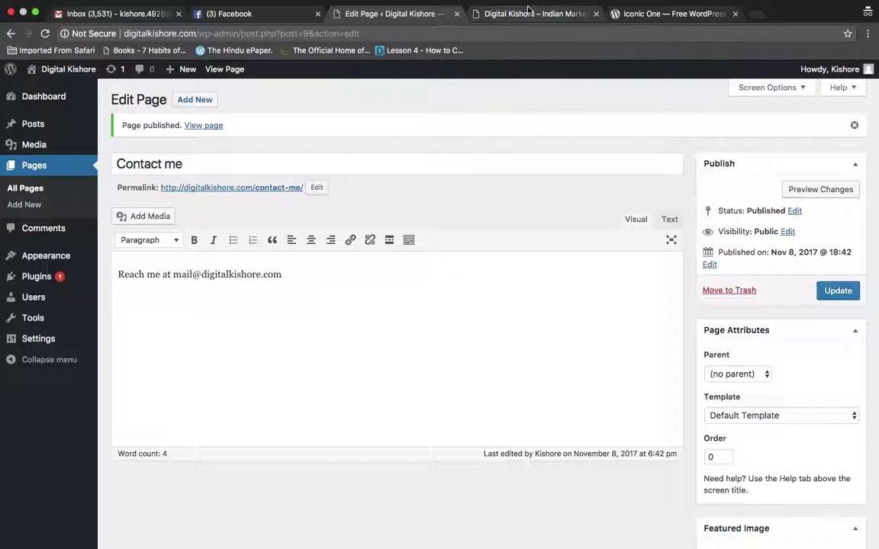
Reload the live home page to check that the new pages appear
click(480, 14)
click(491, 34)
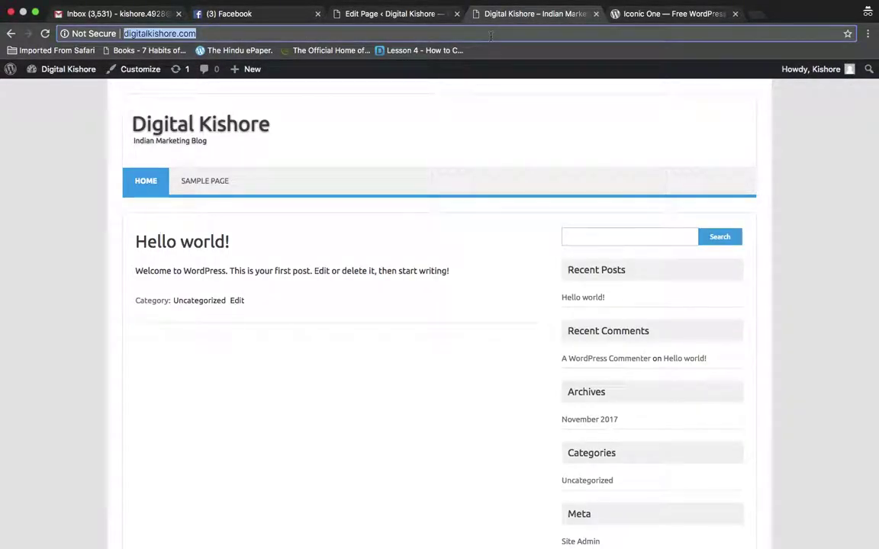
key(Return)
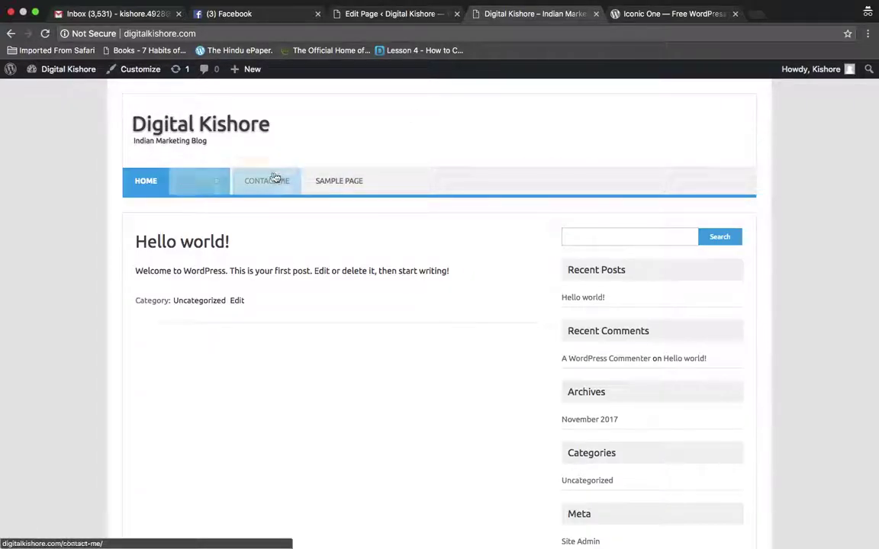
click(395, 18)
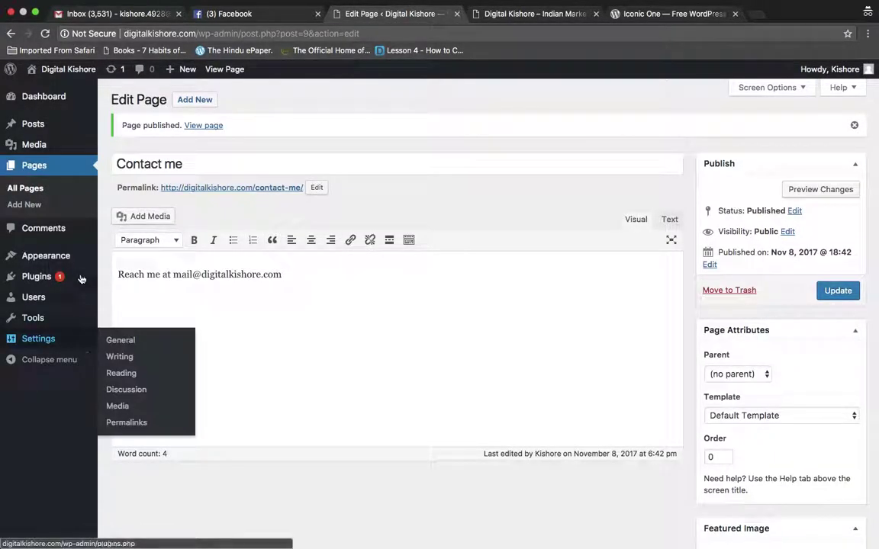
Open Appearance > Menus and compare it with the live site's current navigation
mouse_move(60, 256)
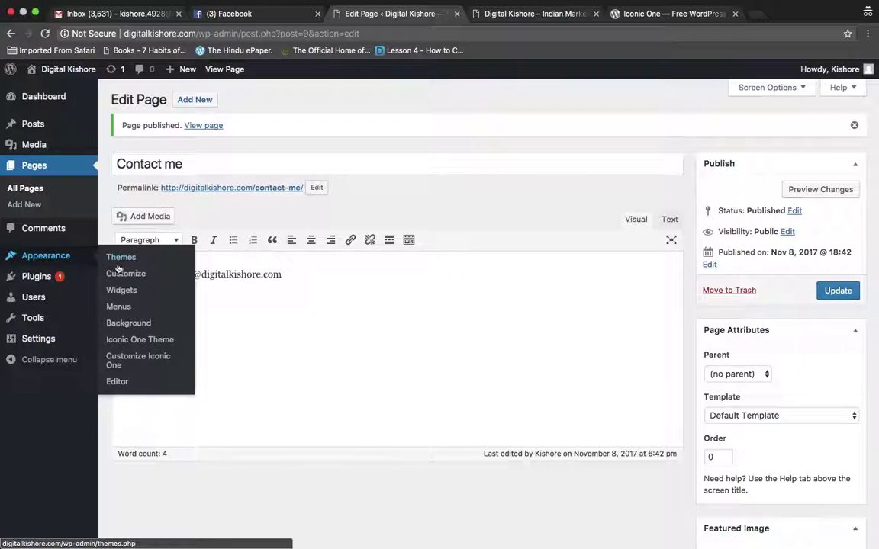
click(120, 308)
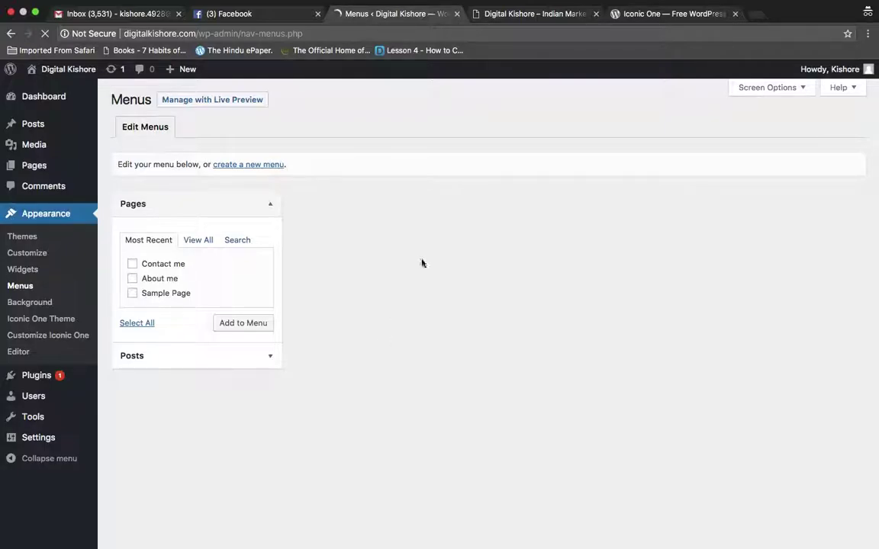
click(523, 16)
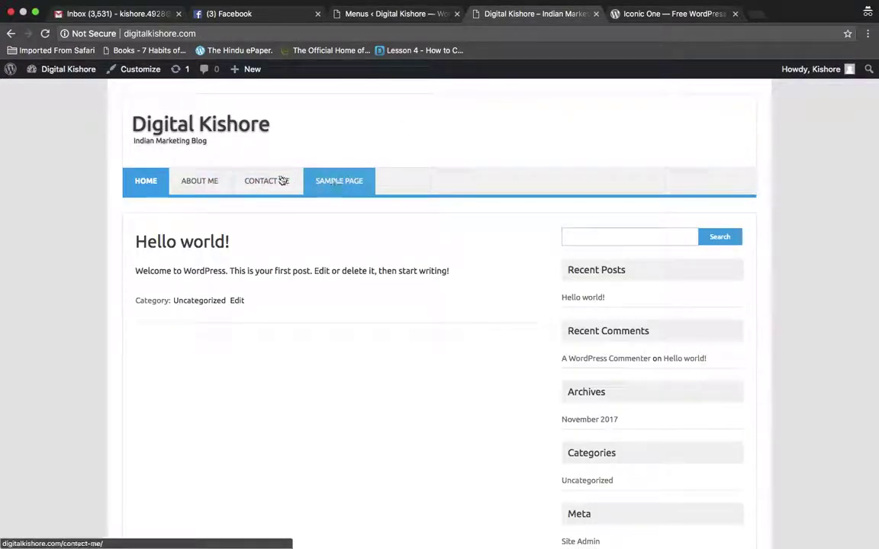
click(396, 15)
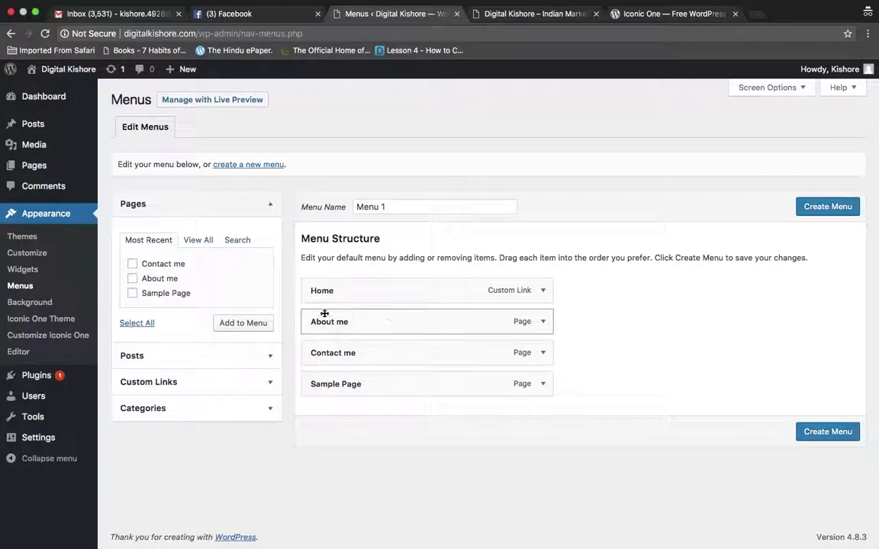
Remove and re-add About me, then drag items into Home, About me, Sample Page, Contact me
click(133, 266)
click(132, 278)
click(133, 265)
click(133, 279)
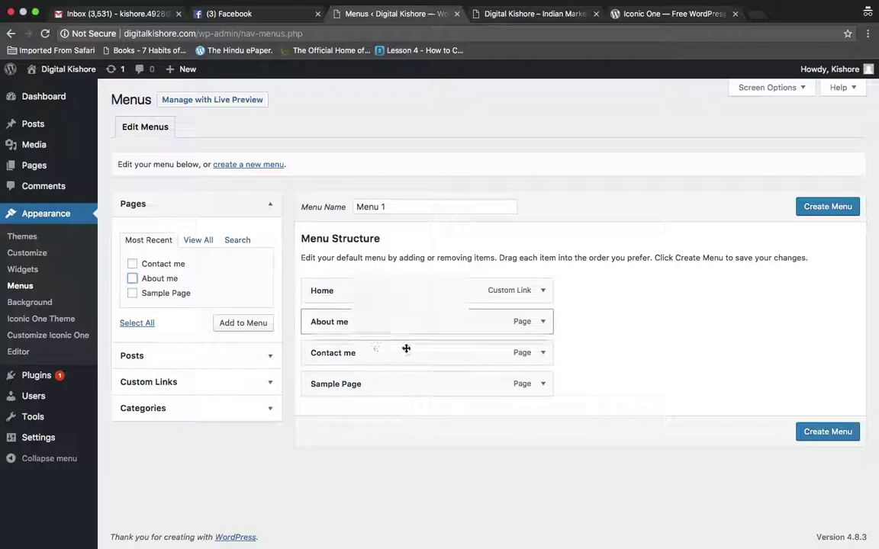
click(544, 323)
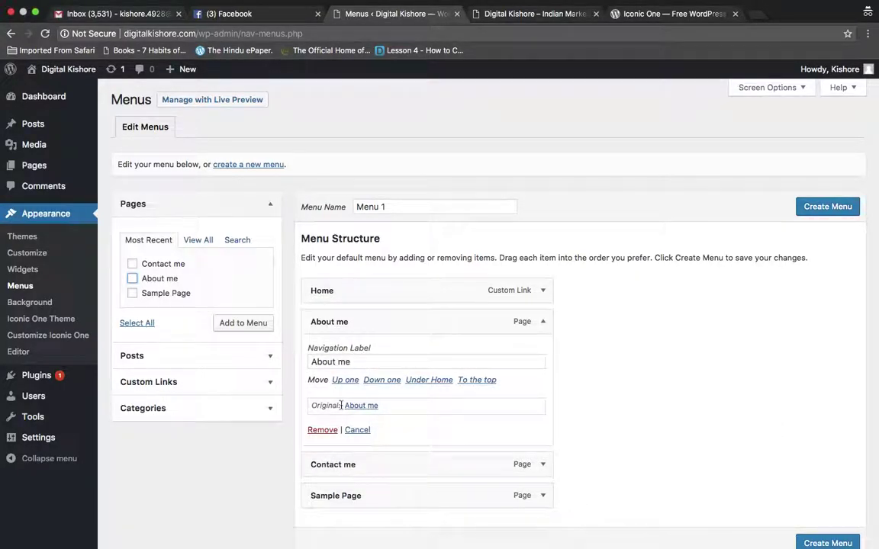
click(322, 430)
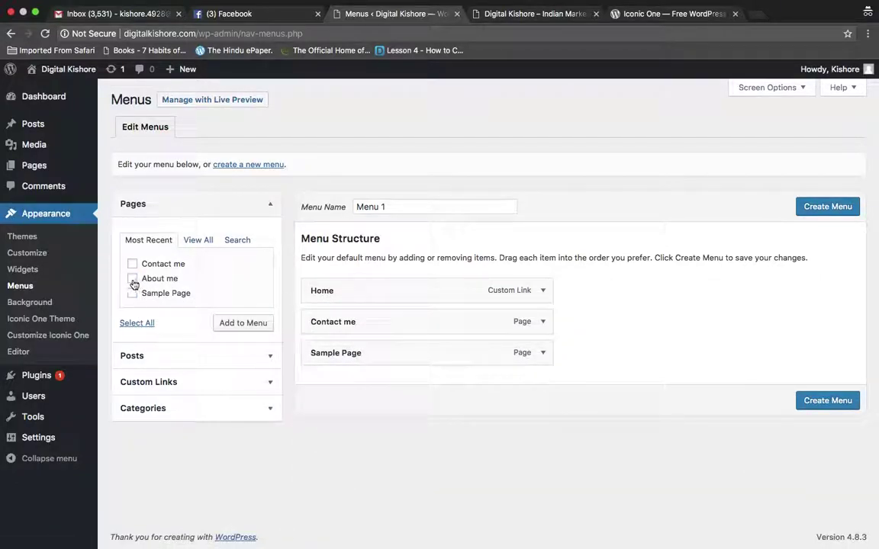
click(236, 324)
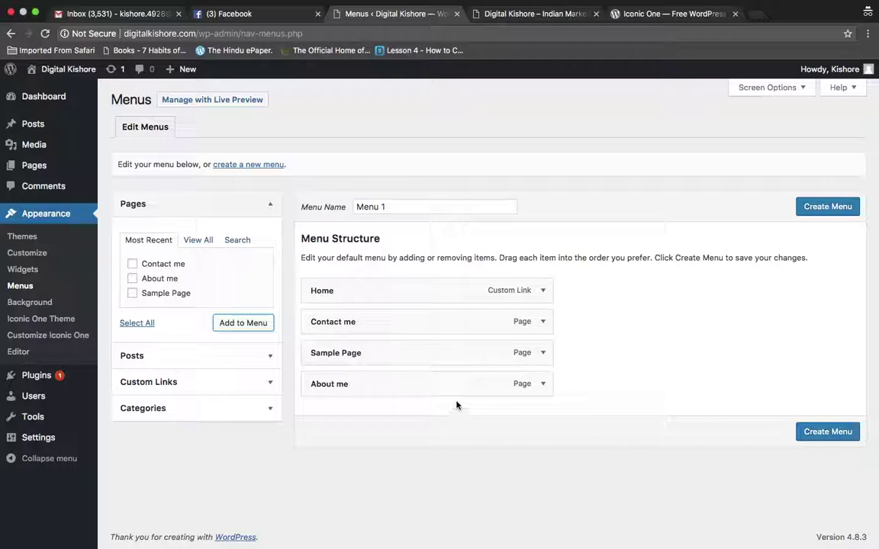
drag(462, 390, 427, 316)
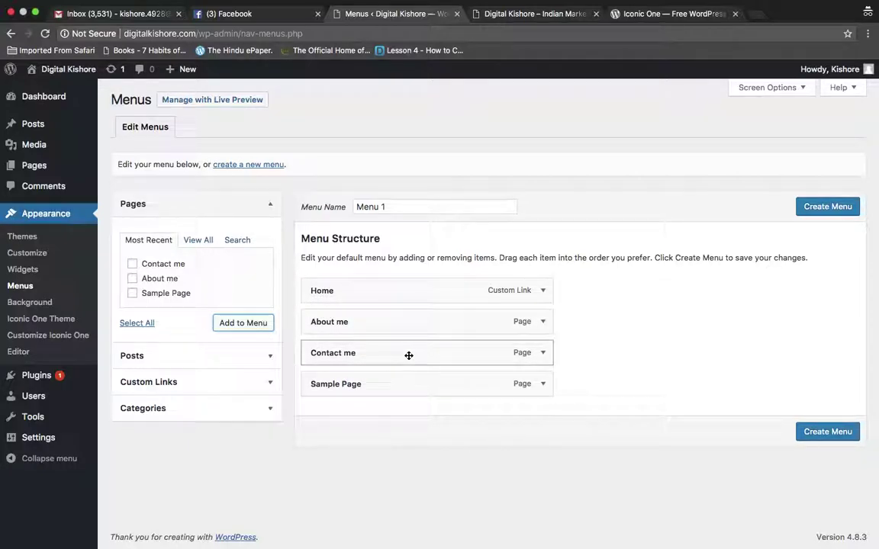
drag(409, 354, 408, 396)
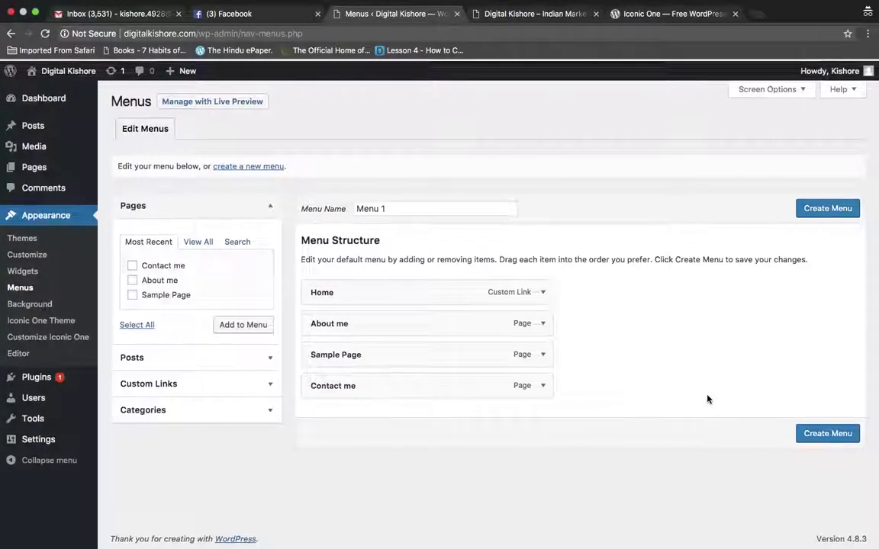
Name the menu 'Primary Menu', check the live site, and create the menu
triple_click(413, 206)
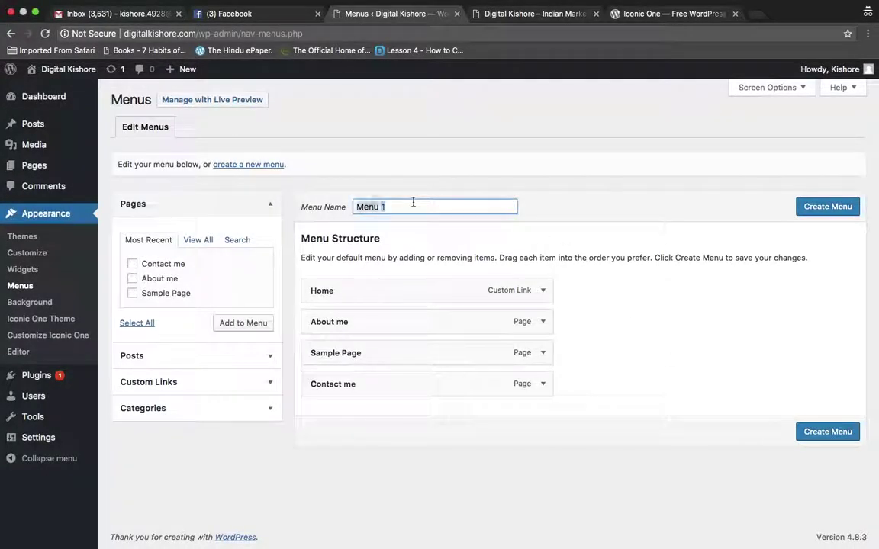
text(Primary Men)
click(555, 194)
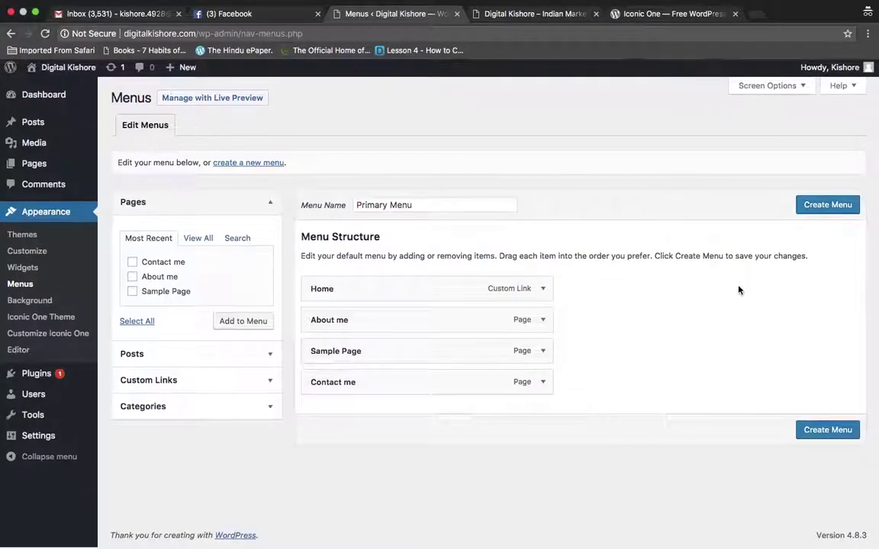
click(534, 14)
key(super+l)
key(Return)
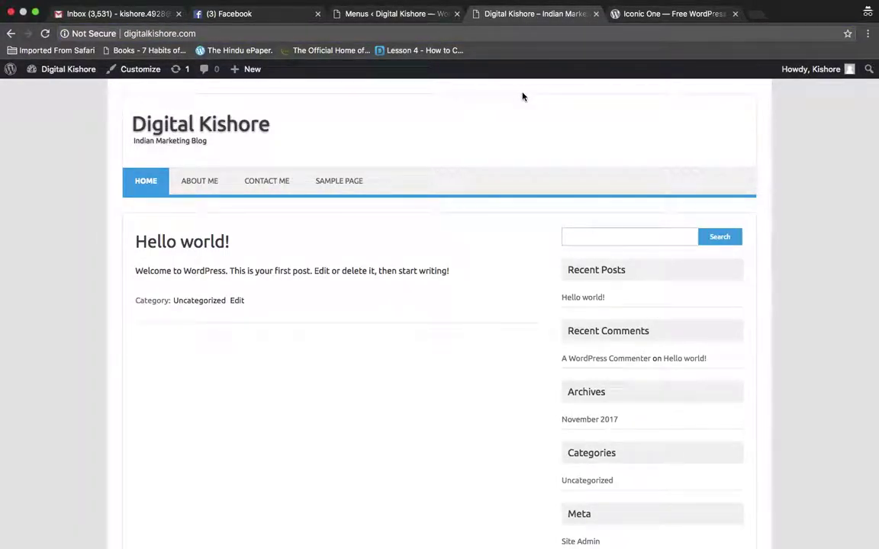
click(383, 14)
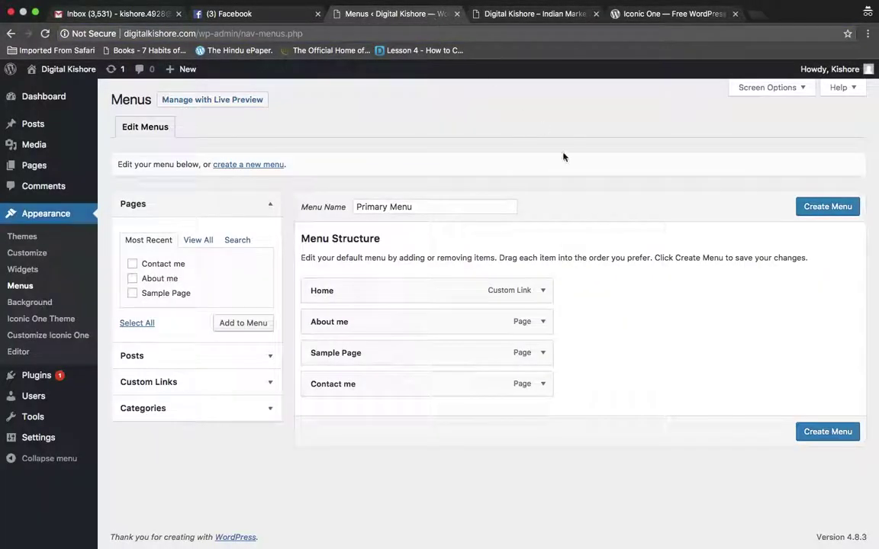
click(822, 210)
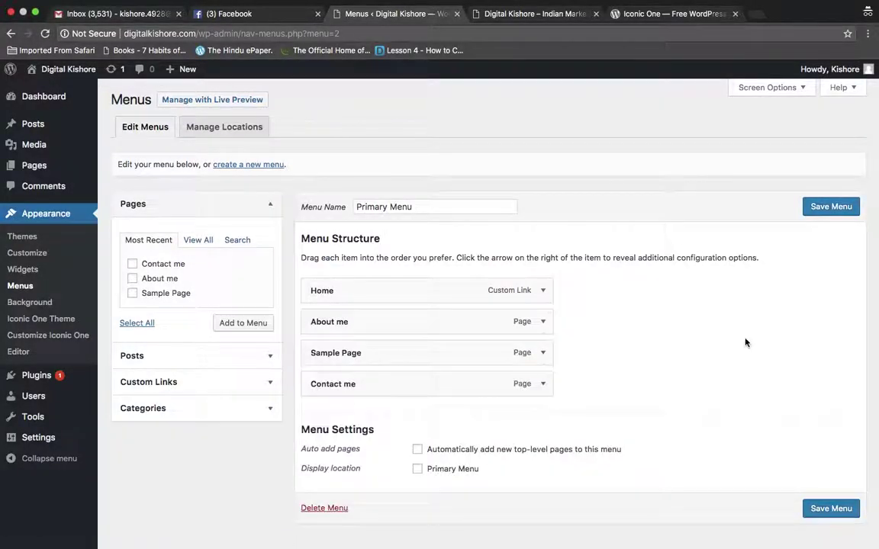
Save the four-item Primary Menu with the lower Save Menu button
scroll(745, 342, down, 1)
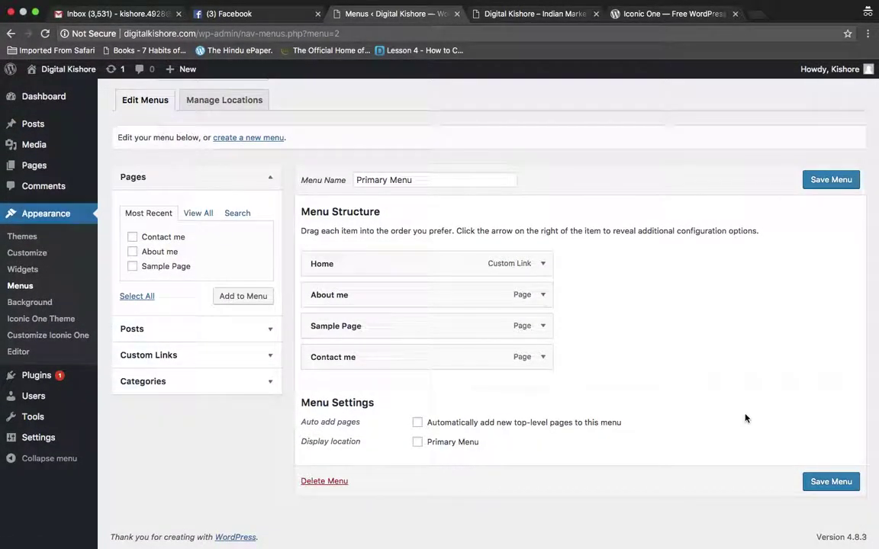
click(815, 486)
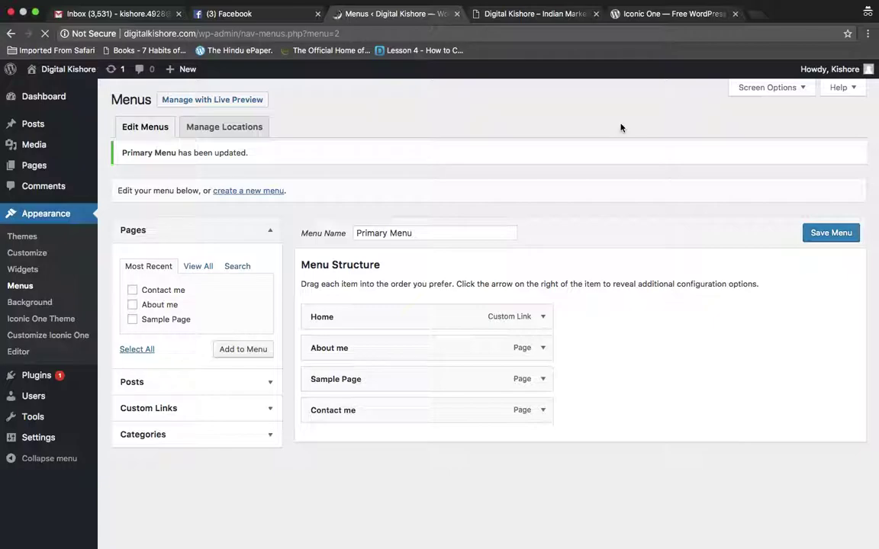
click(526, 14)
click(487, 32)
key(Return)
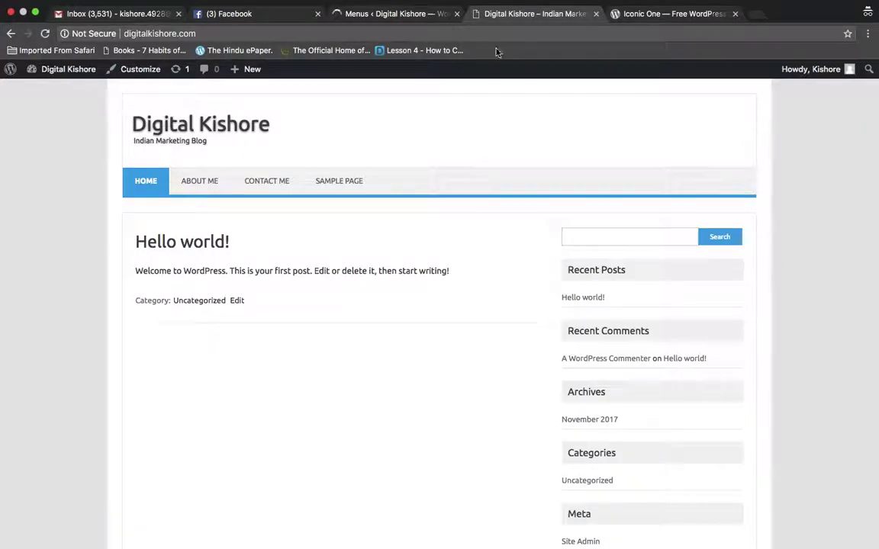
click(478, 33)
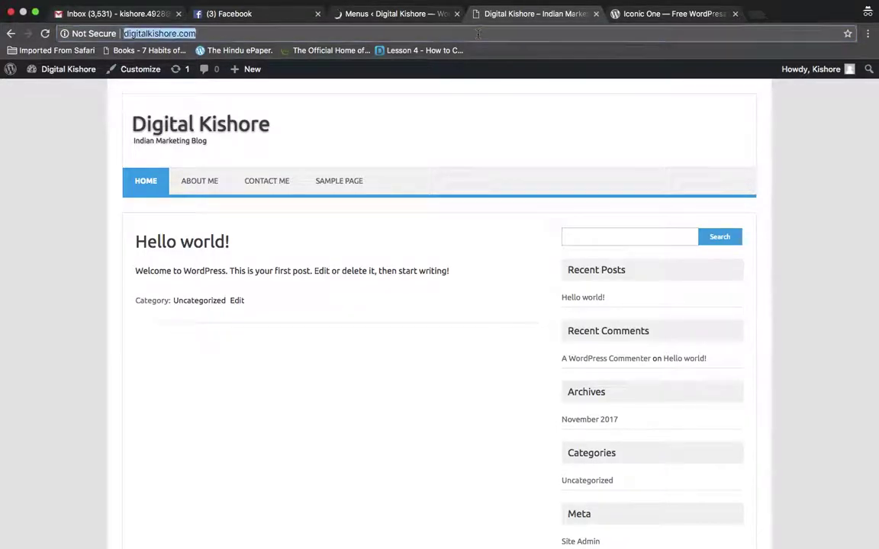
click(418, 14)
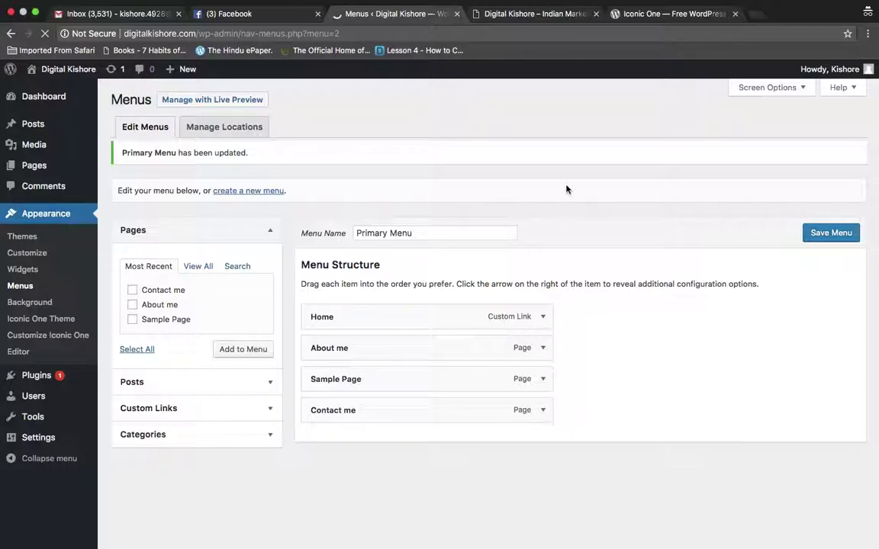
click(537, 15)
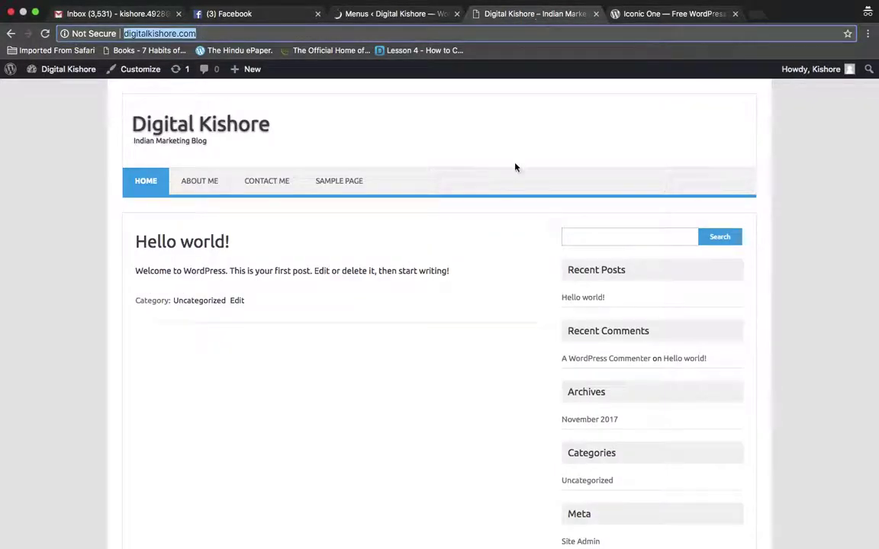
click(463, 394)
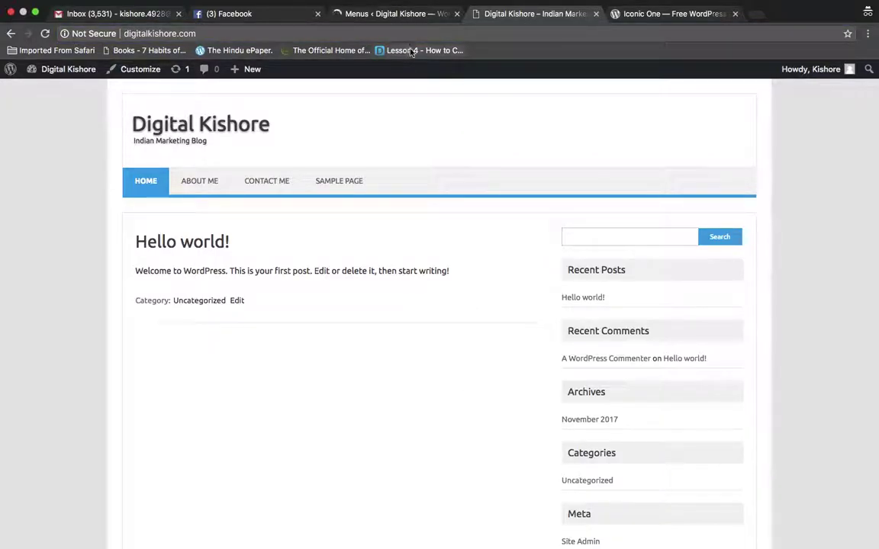
click(427, 29)
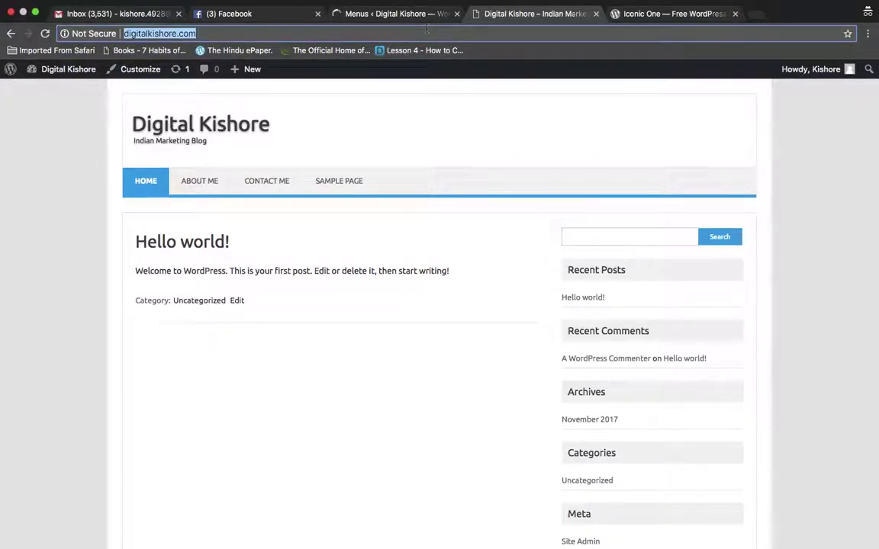
Re-save the Primary Menu and reload the live site to check the navigation
click(381, 144)
click(370, 15)
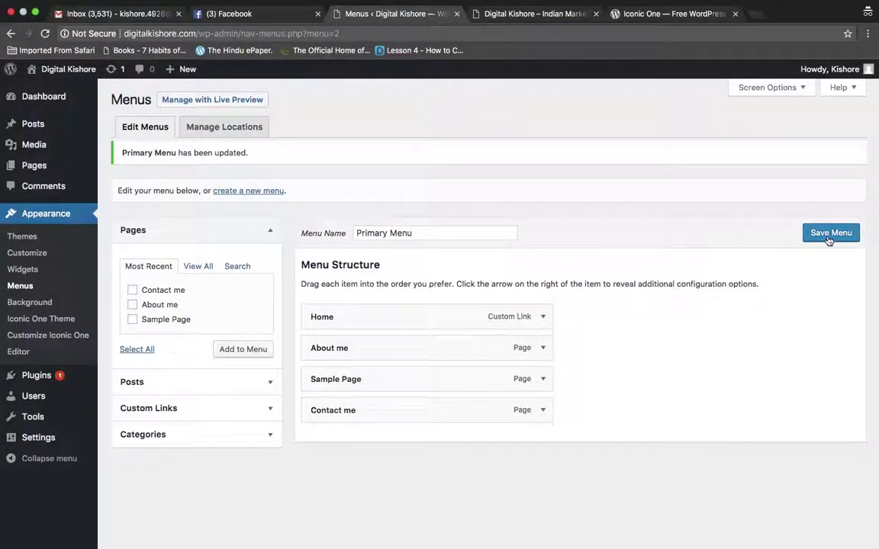
click(835, 240)
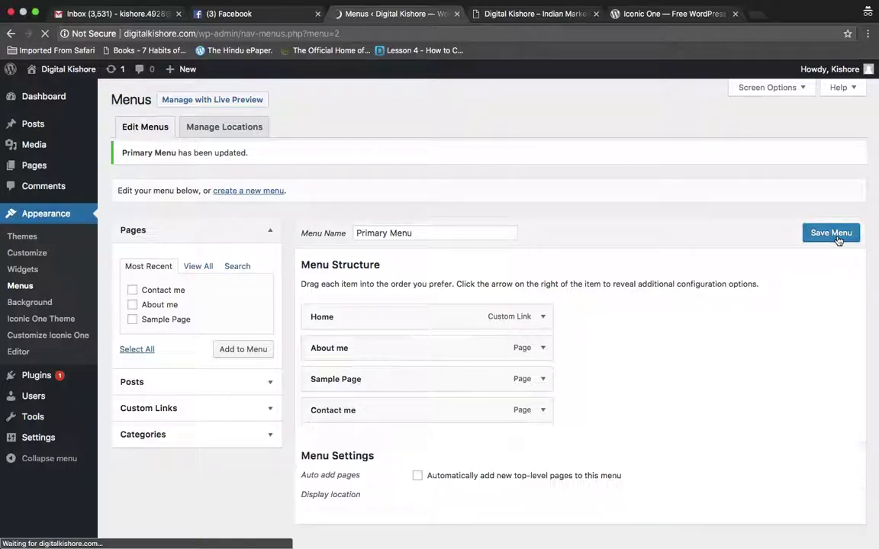
click(534, 14)
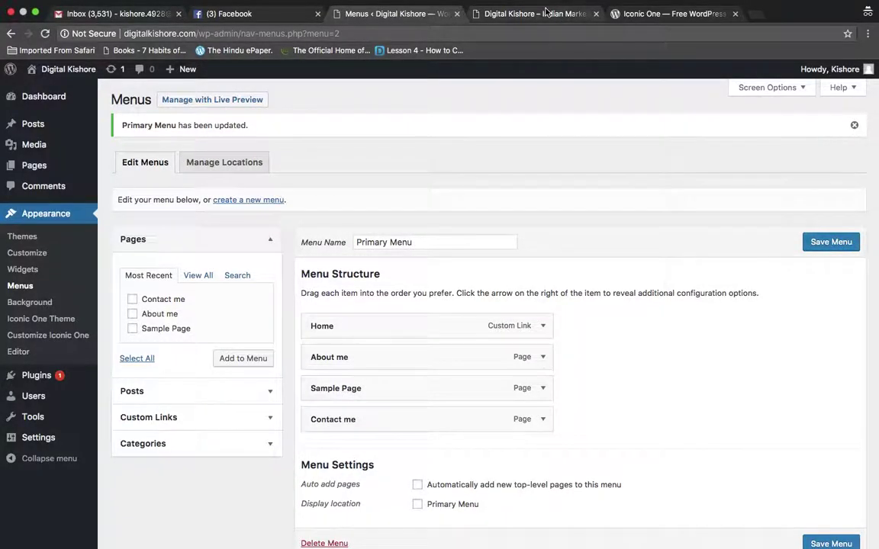
key(super+l)
key(Return)
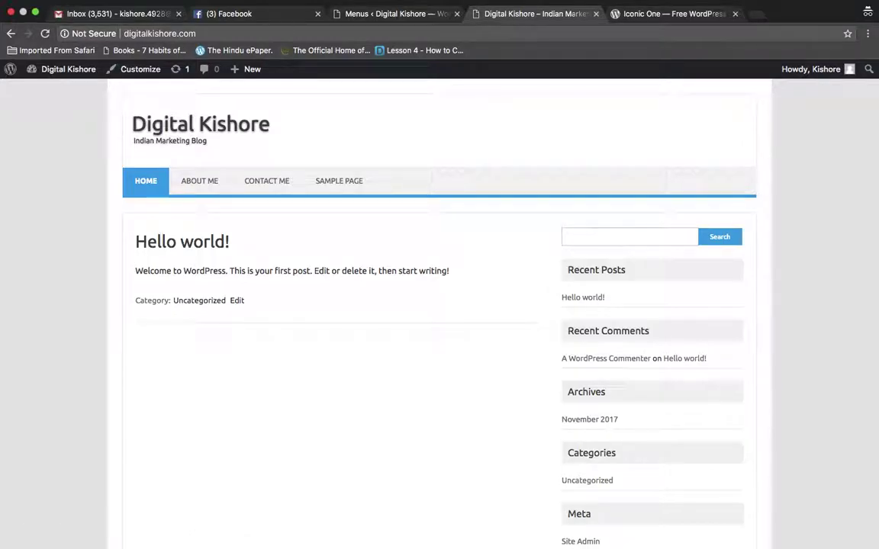
scroll(486, 257, down, 5)
scroll(486, 257, up, 5)
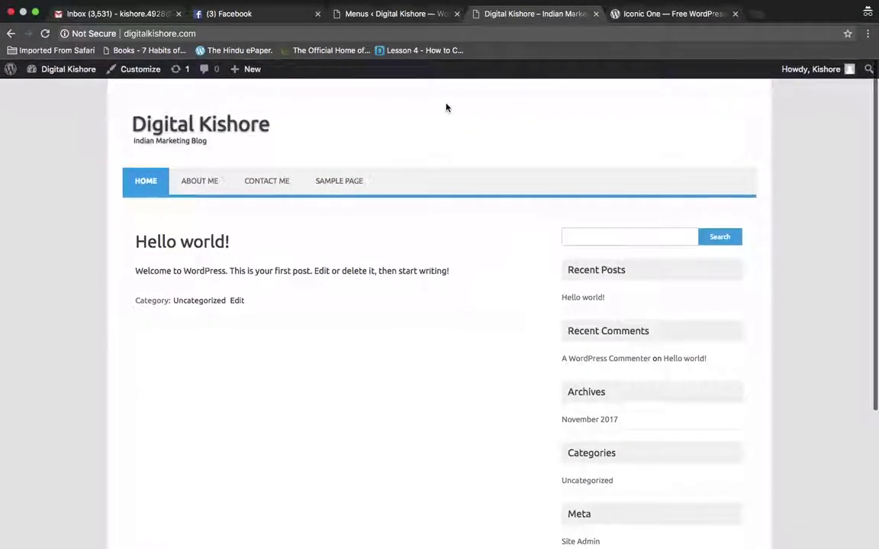
Assign the menu to the Primary Menu display location and save it
click(412, 15)
scroll(455, 246, down, 2)
scroll(455, 246, up, 3)
scroll(454, 245, down, 3)
scroll(384, 492, up, 1)
scroll(418, 446, down, 1)
click(417, 444)
click(822, 488)
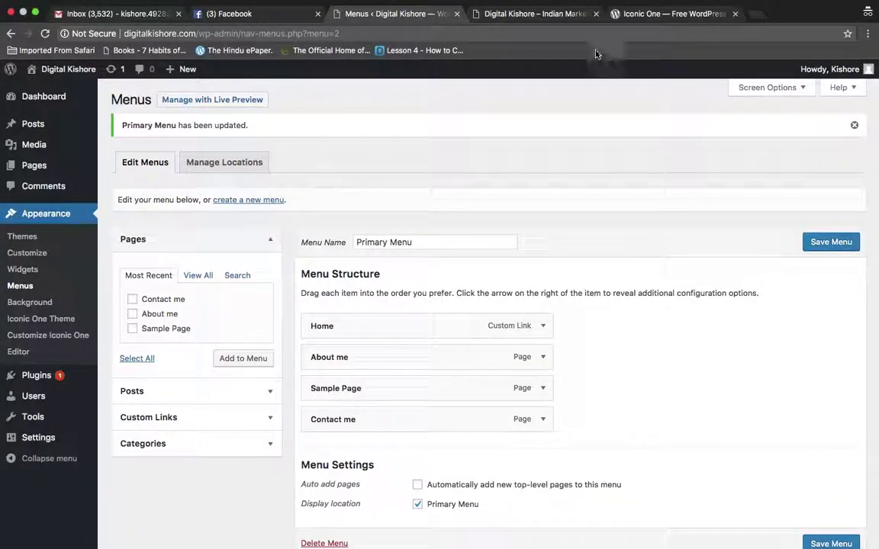
Reload the live front page to show Home, About Me, Sample Page, Contact Me
click(534, 13)
click(142, 34)
key(Return)
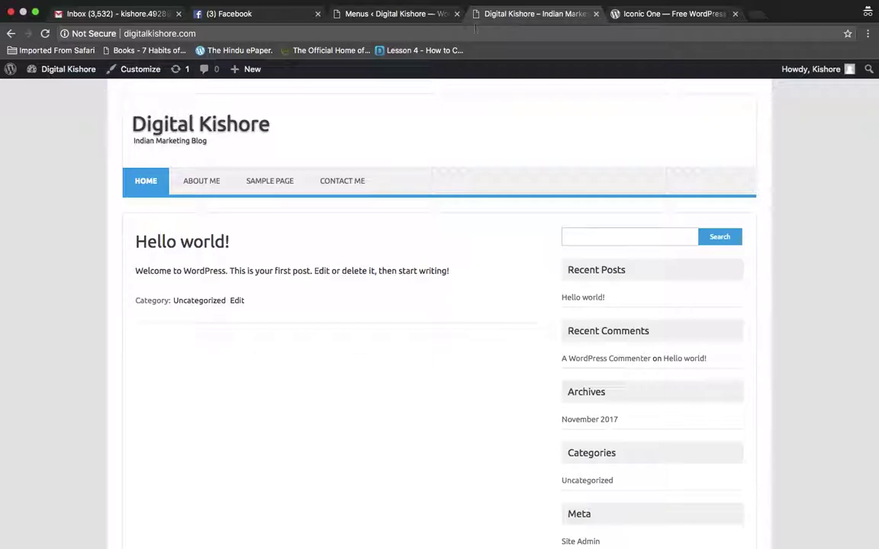
Reload the live site and open About me from its navigation menu
click(378, 17)
scroll(434, 255, down, 2)
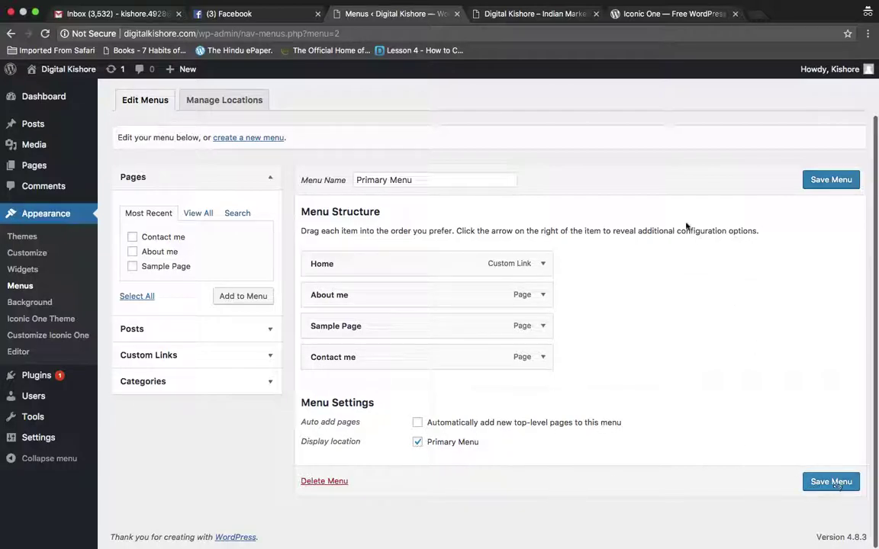
click(526, 16)
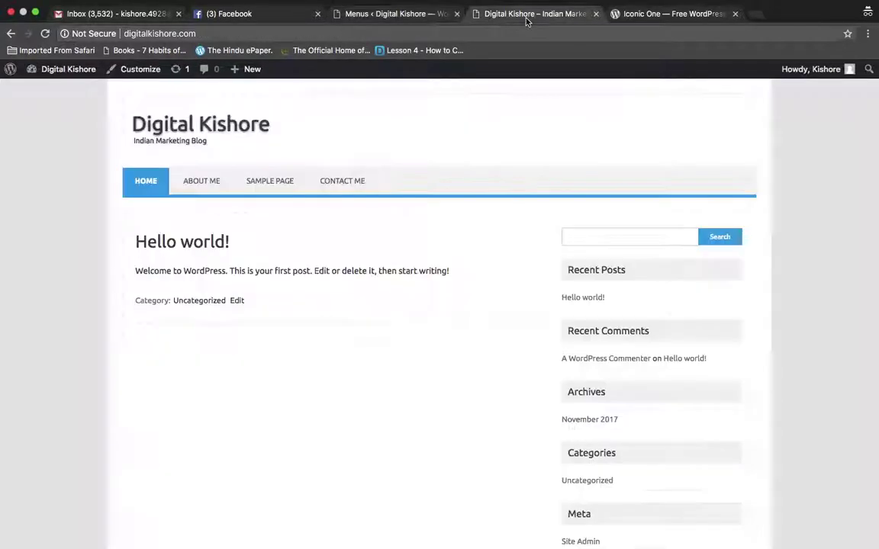
click(520, 34)
key(Return)
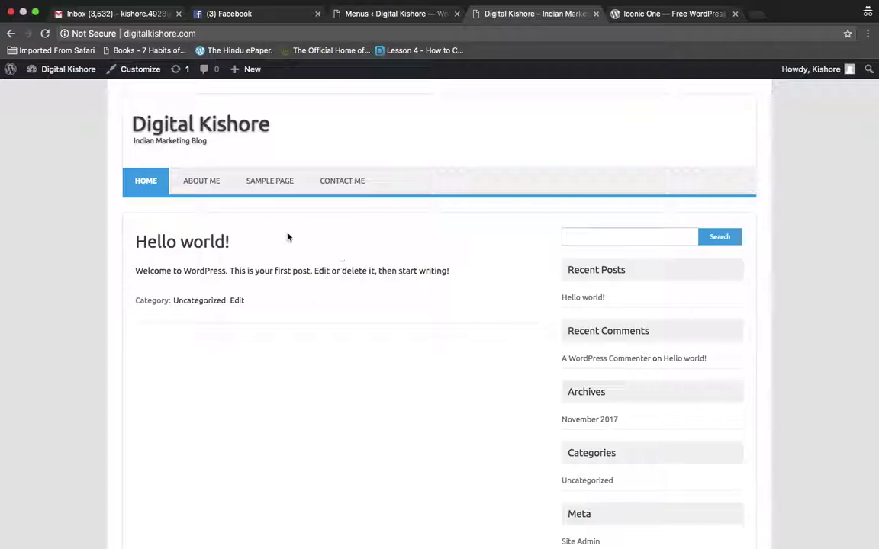
click(205, 182)
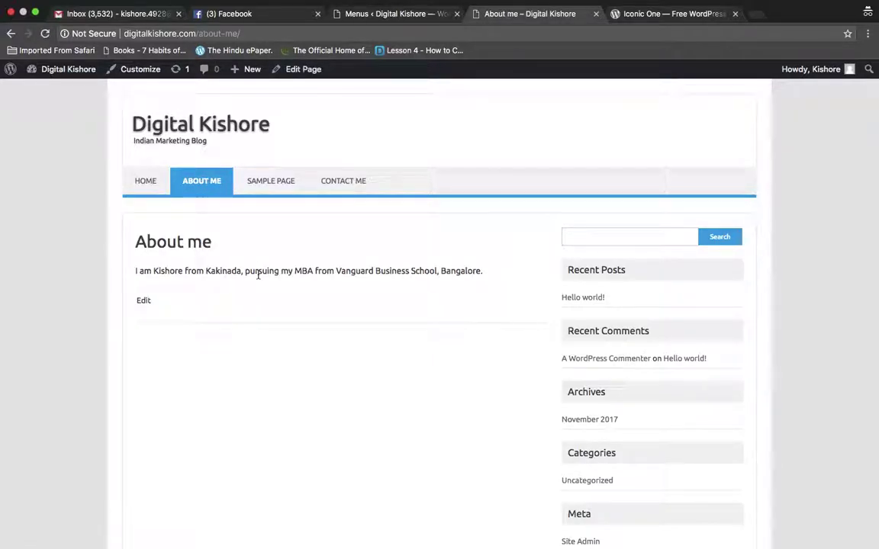
Highlight the About me page's one-sentence introduction about MBA studies
double_click(226, 271)
click(226, 271)
click(321, 268)
triple_click(321, 269)
click(271, 274)
triple_click(268, 275)
click(268, 275)
triple_click(269, 276)
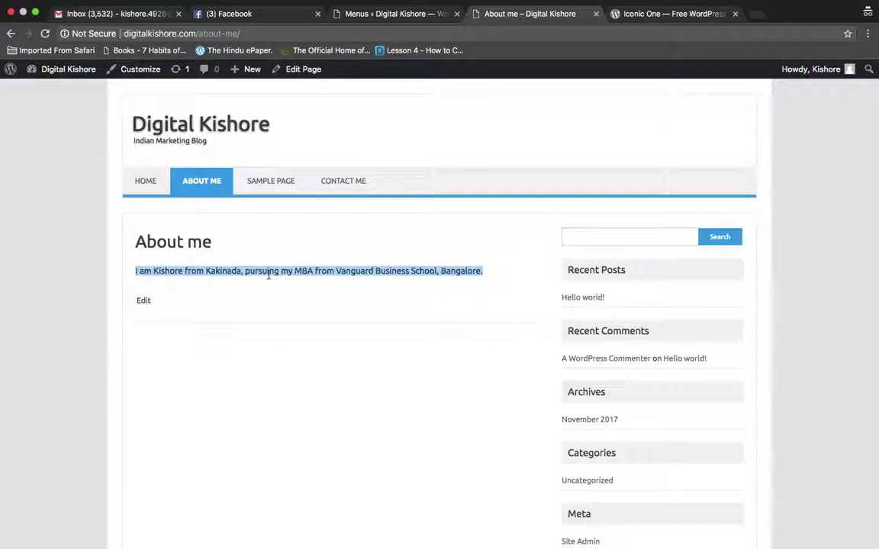
click(269, 275)
triple_click(269, 276)
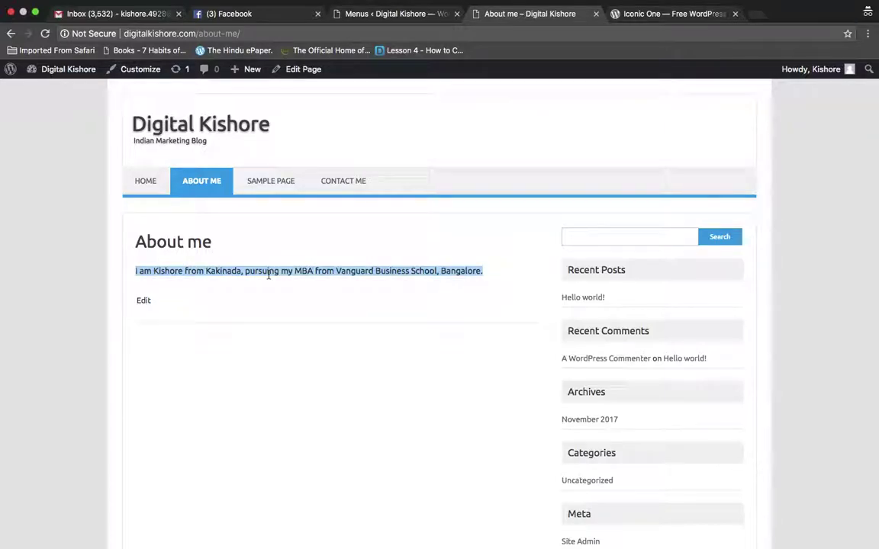
click(353, 275)
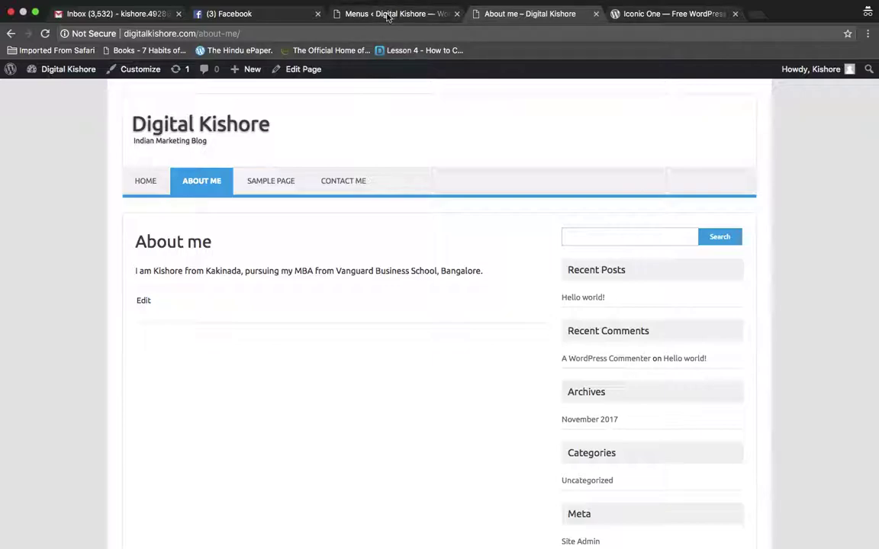
Mark Menu creation, Basic settings, WordPress Initial Setup and Plugins done in Gmail Tasks
click(92, 15)
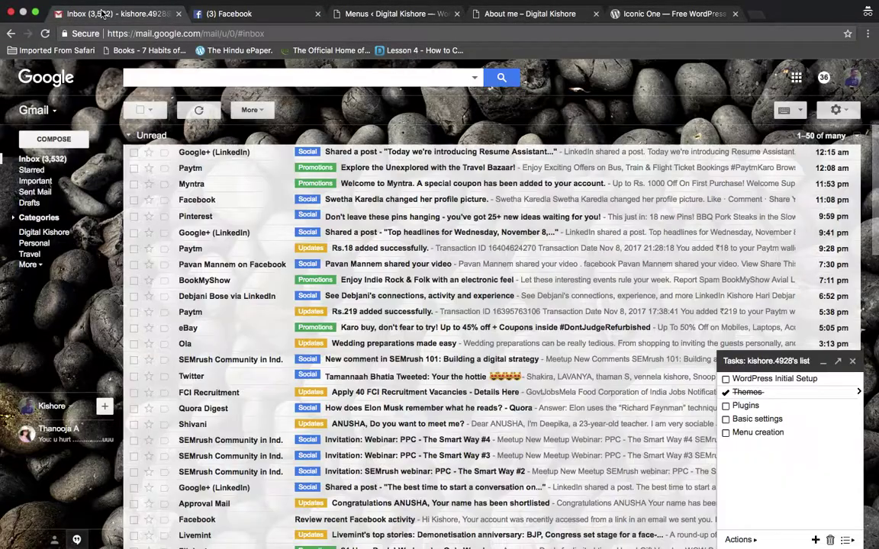
click(725, 433)
click(725, 420)
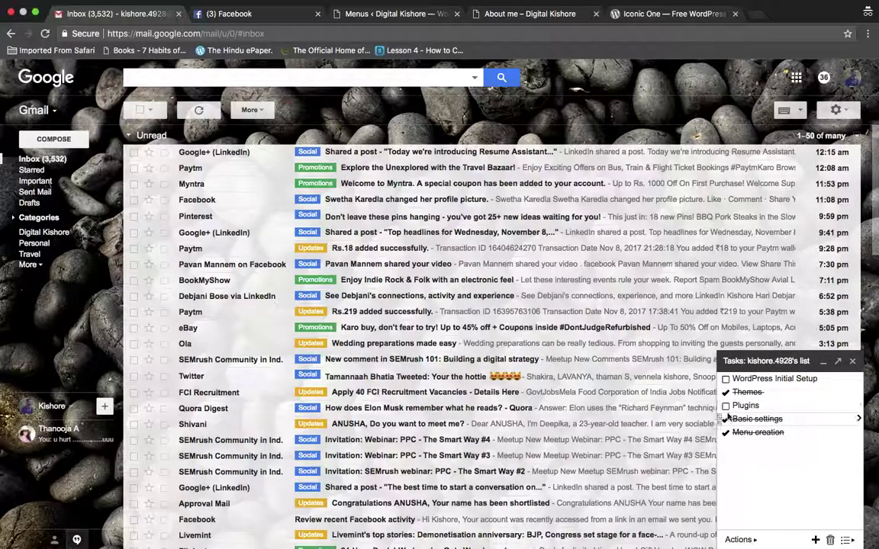
click(726, 379)
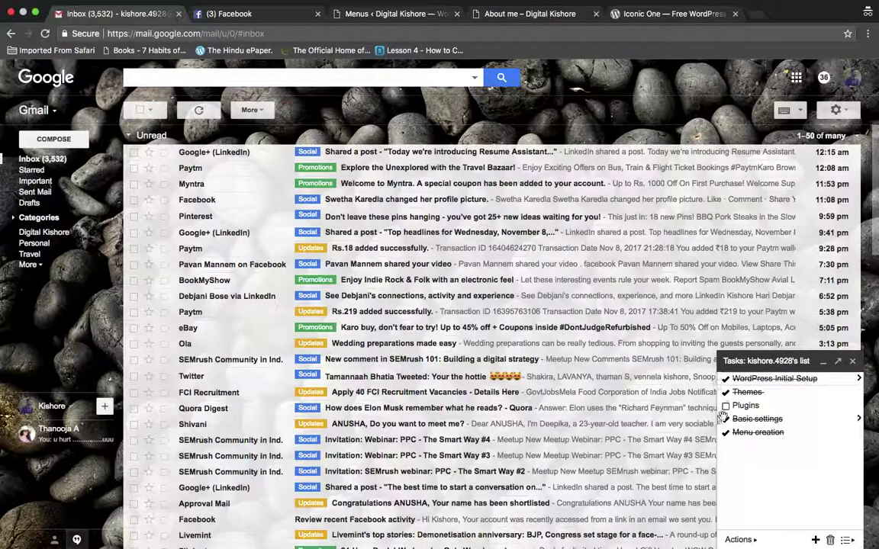
click(725, 406)
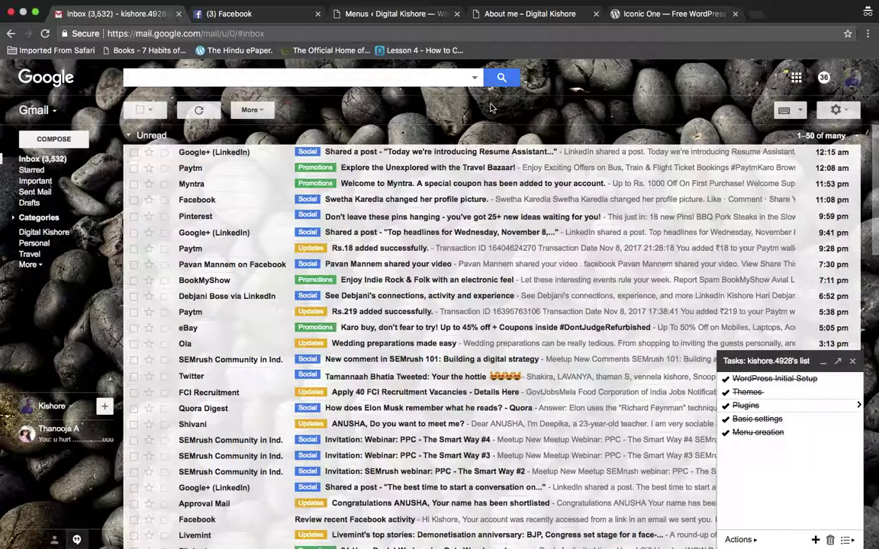
click(357, 14)
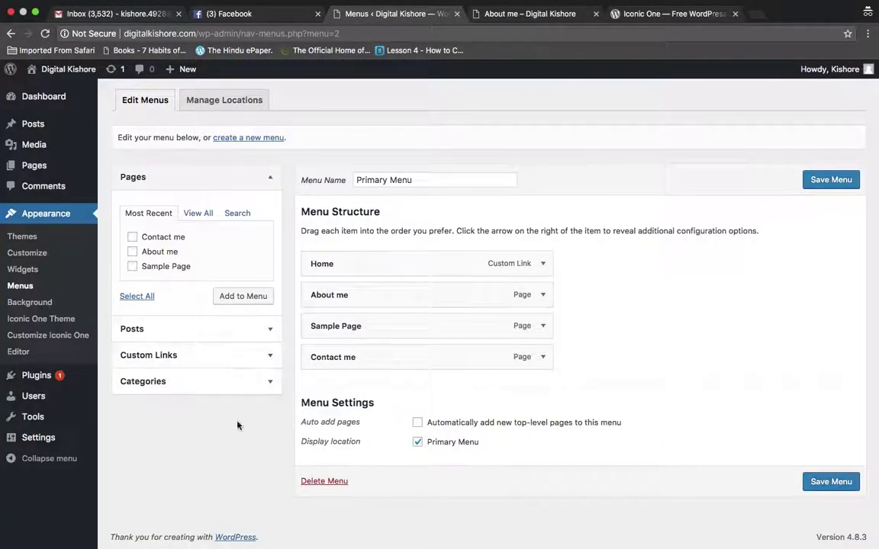
Load the marketing site autocompleted from 'ba' in a new tab, then return to About me
click(755, 13)
text(ba)
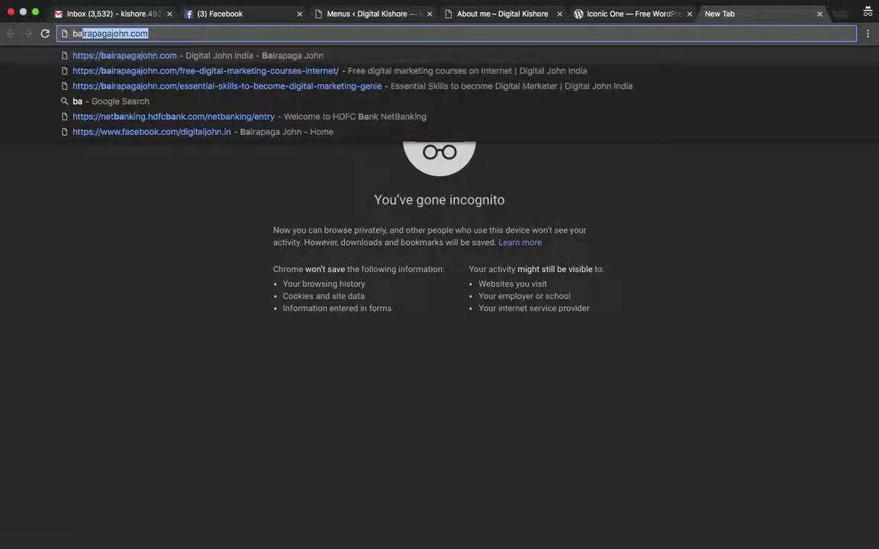
key(Return)
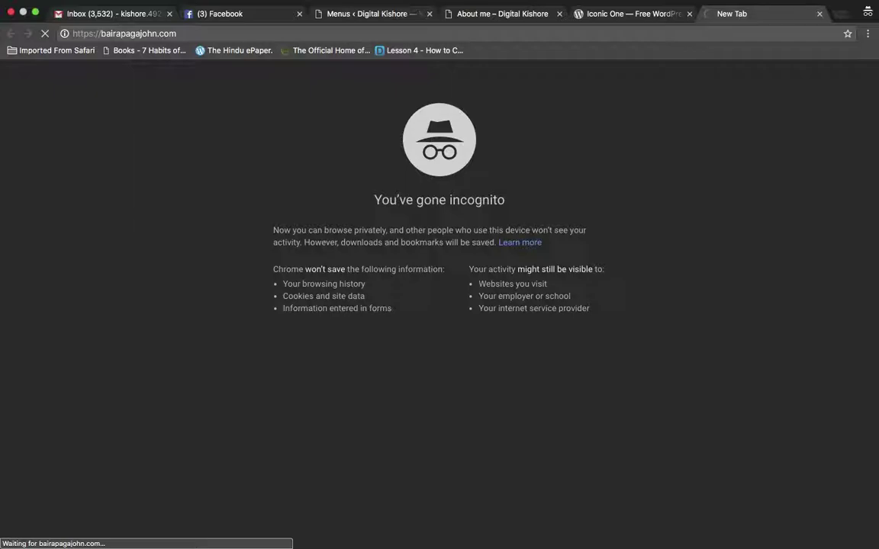
click(473, 13)
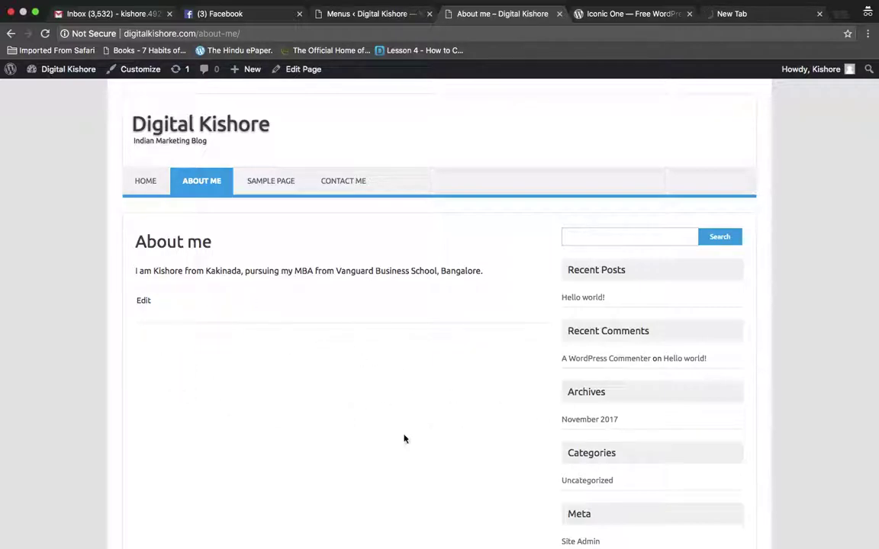
Search Plugins > Add New for 'scoial media' plugins, then glance at the other open tabs
click(379, 10)
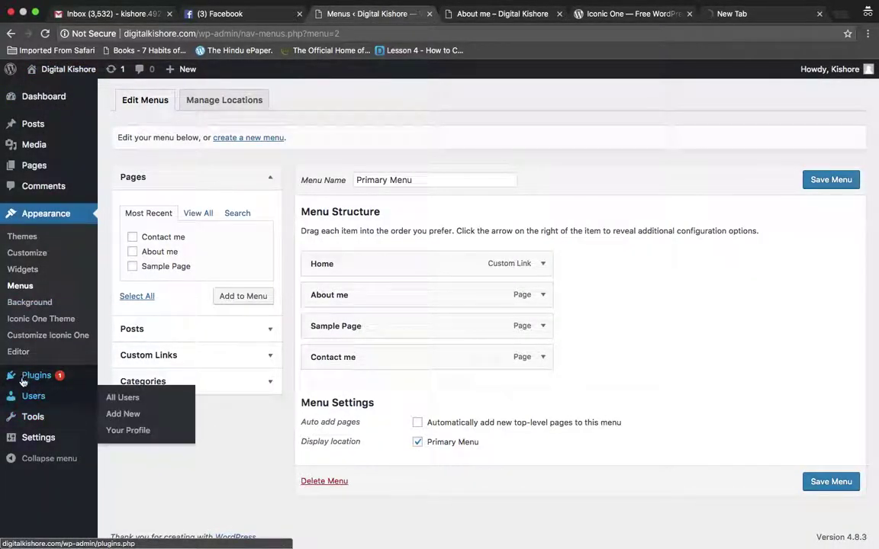
mouse_move(31, 385)
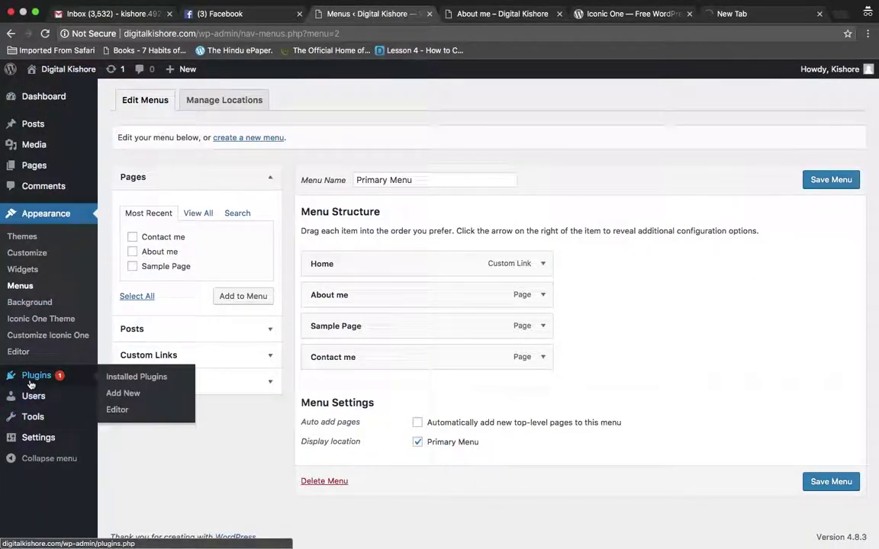
click(124, 394)
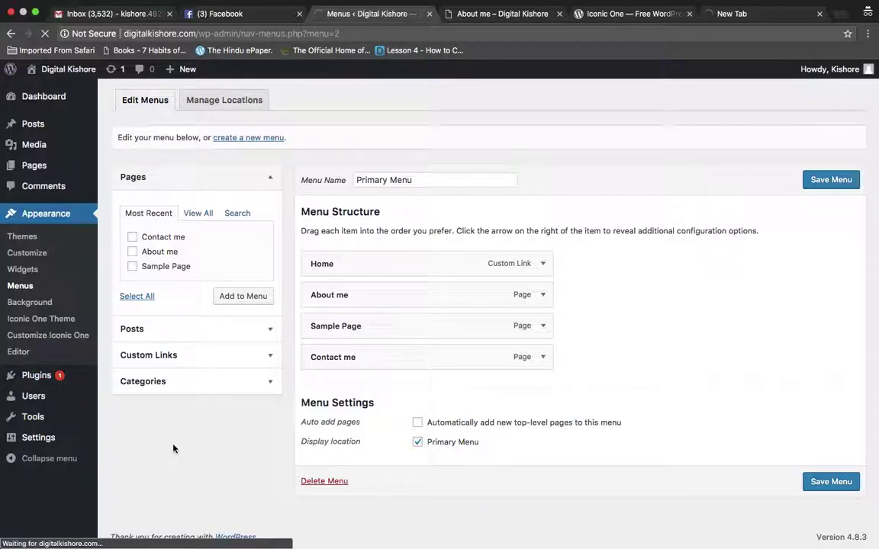
scroll(416, 456, down, 5)
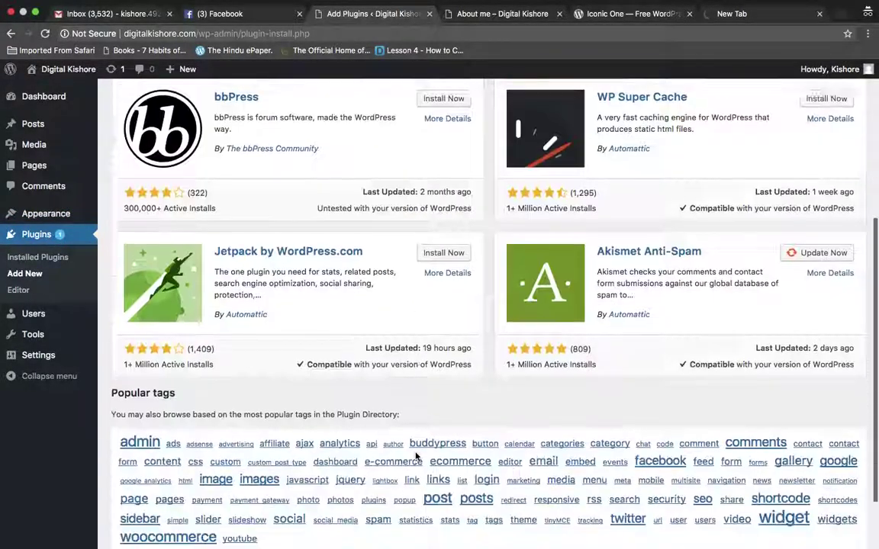
scroll(415, 456, up, 5)
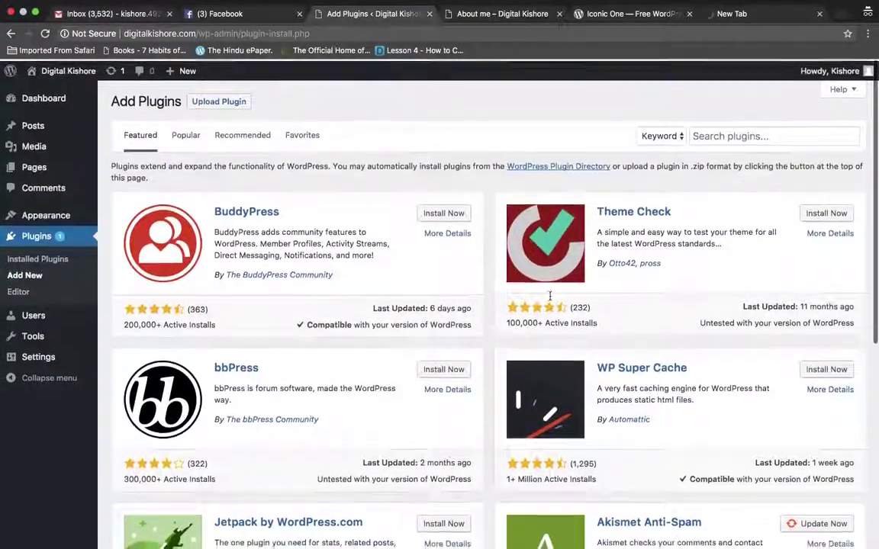
click(745, 134)
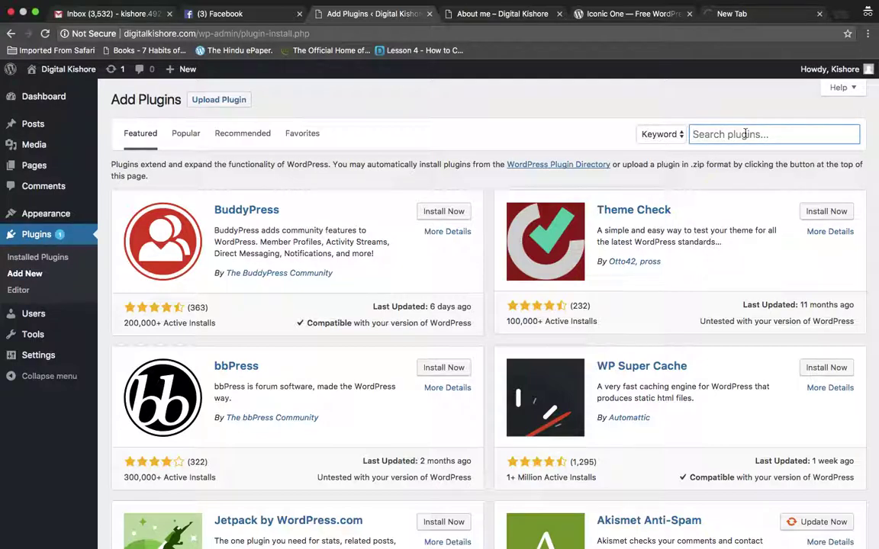
text(sco)
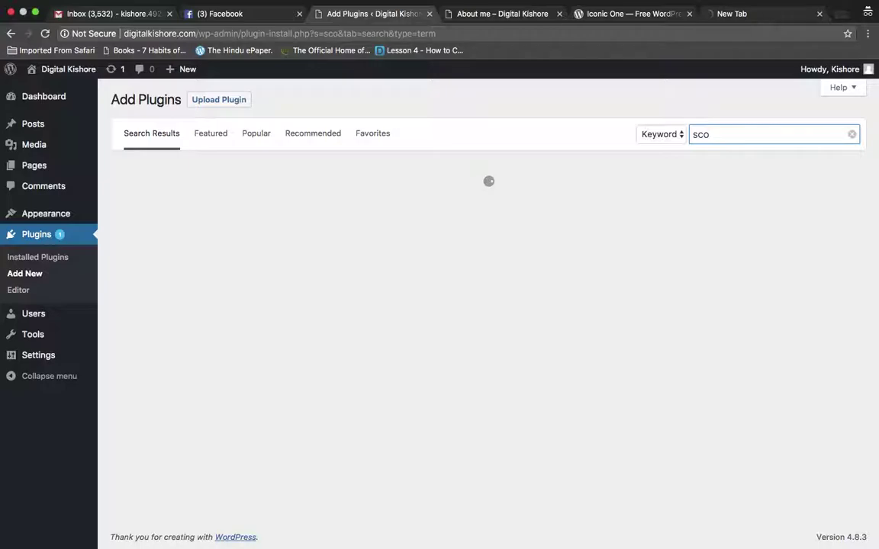
text(ial media)
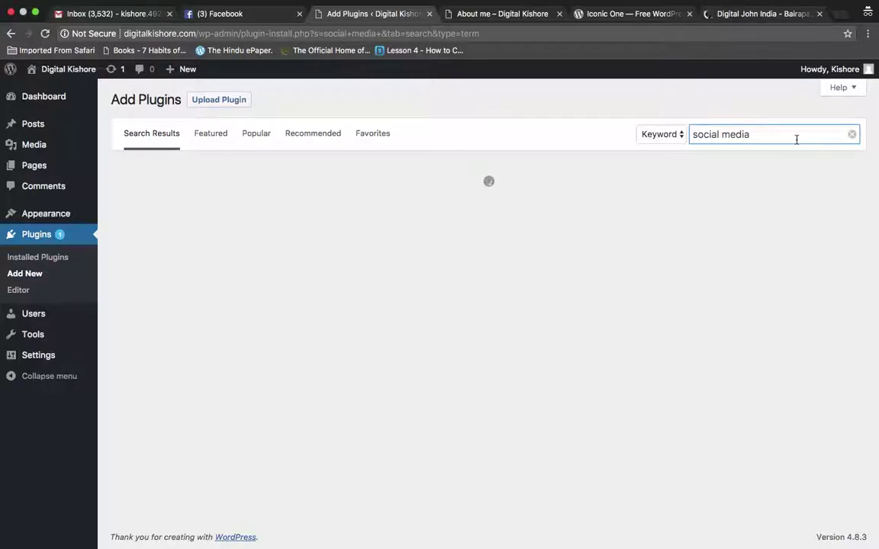
click(573, 13)
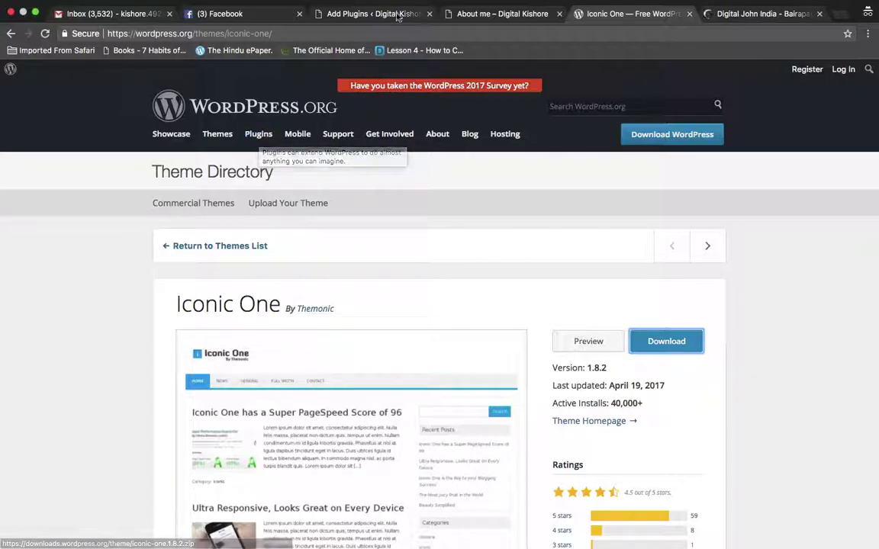
click(370, 14)
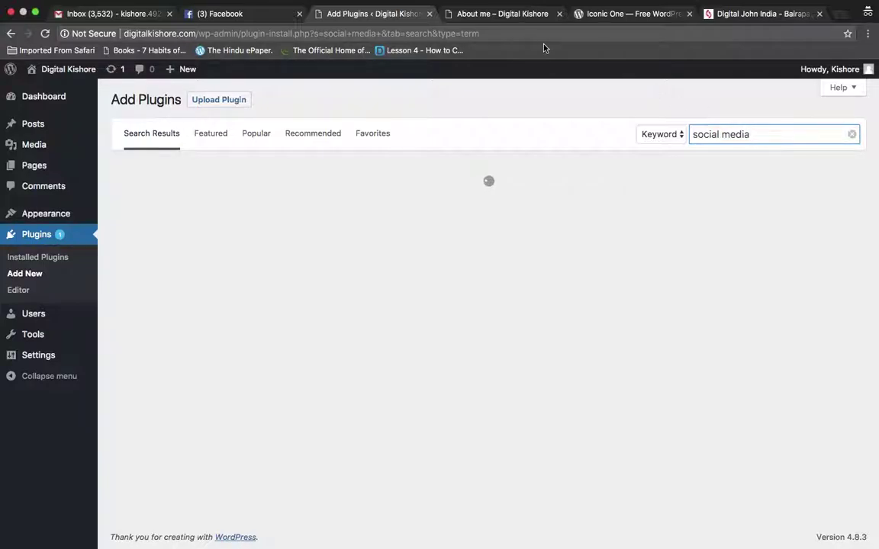
click(518, 16)
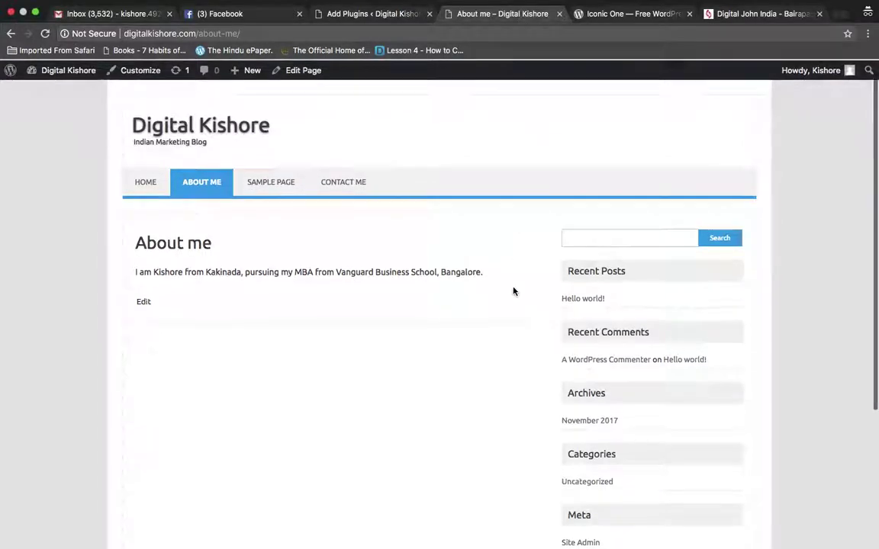
Launch Customize from the About me page's admin bar, then return to the plugin search
scroll(513, 291, down, 5)
scroll(513, 292, up, 3)
scroll(513, 291, up, 2)
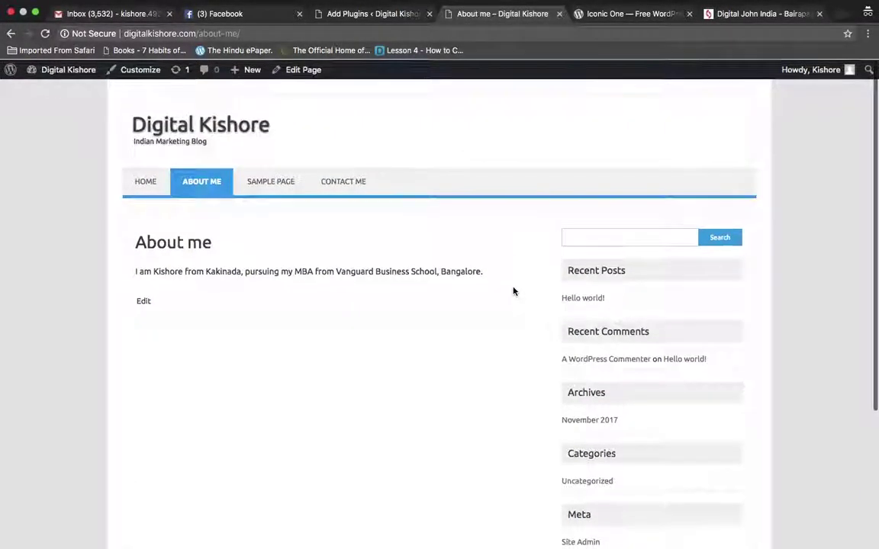
scroll(511, 251, down, 5)
scroll(511, 251, up, 5)
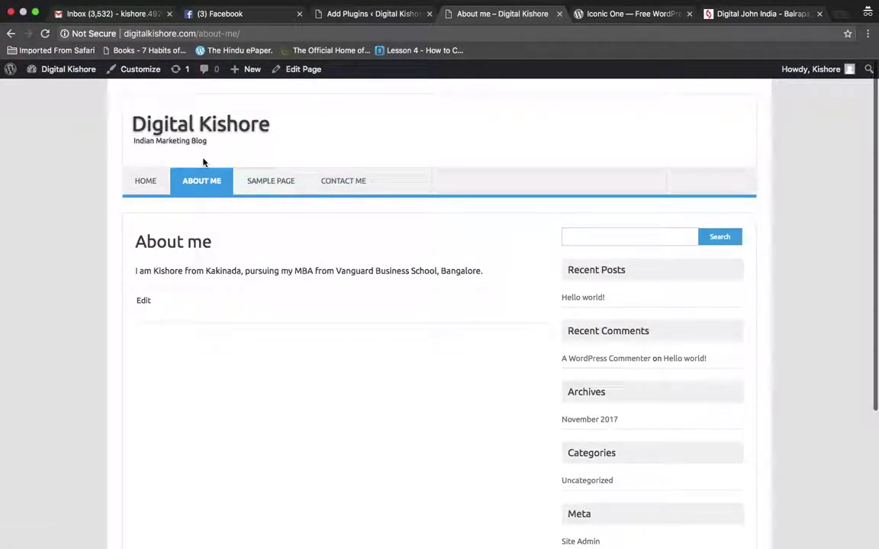
click(134, 69)
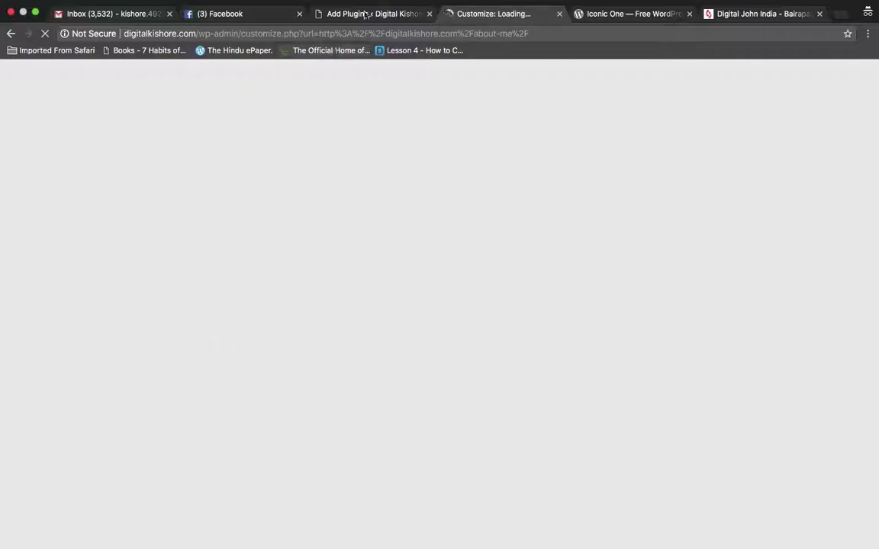
click(367, 14)
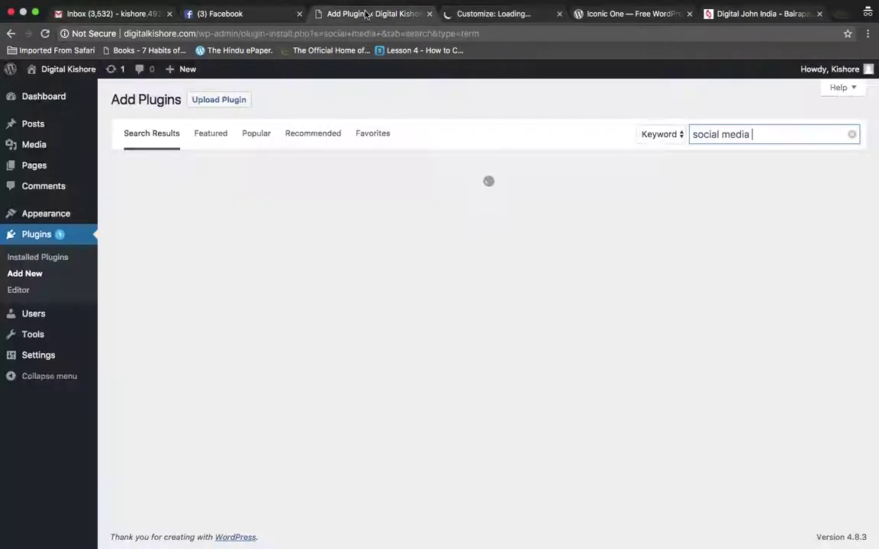
Replace the plugin search text with 'sm share'
triple_click(731, 140)
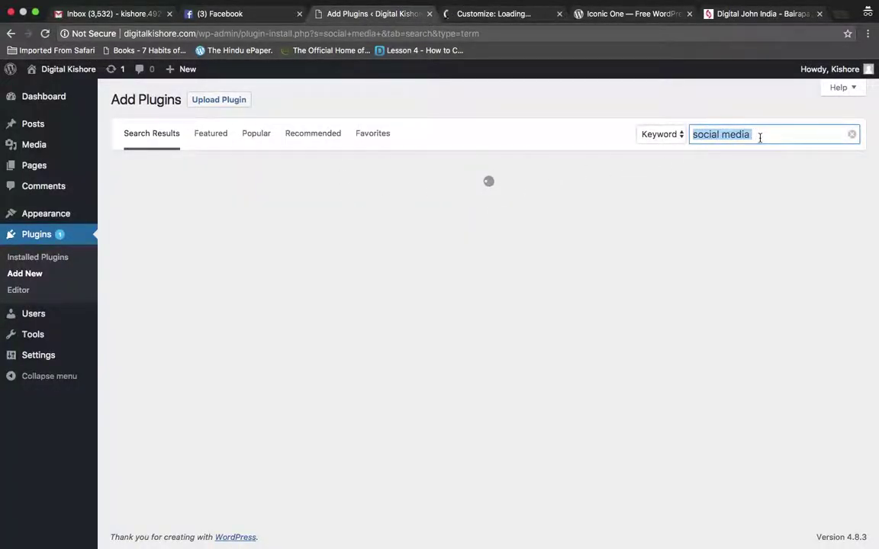
text(sm)
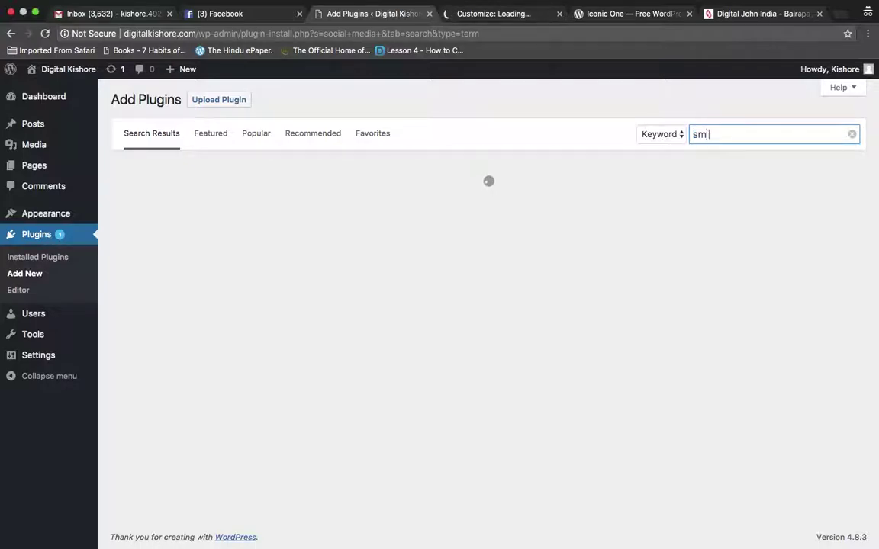
text( share)
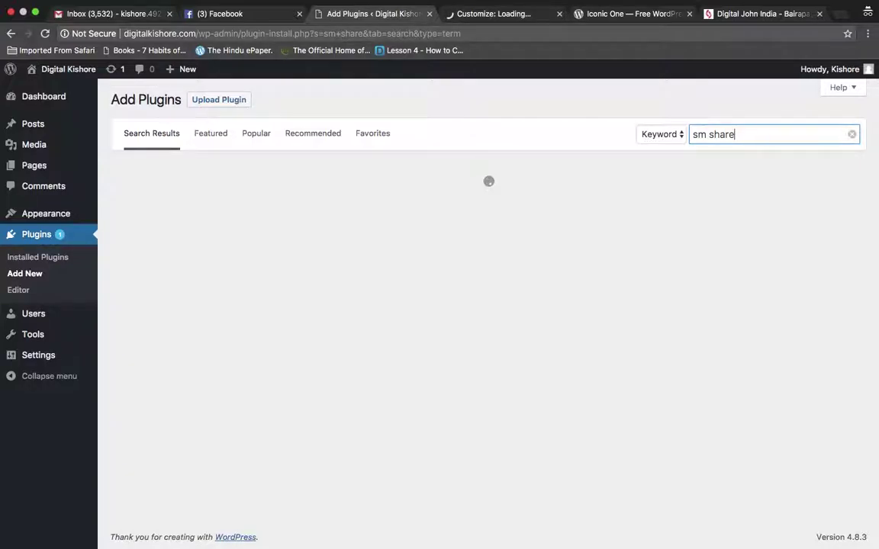
click(618, 18)
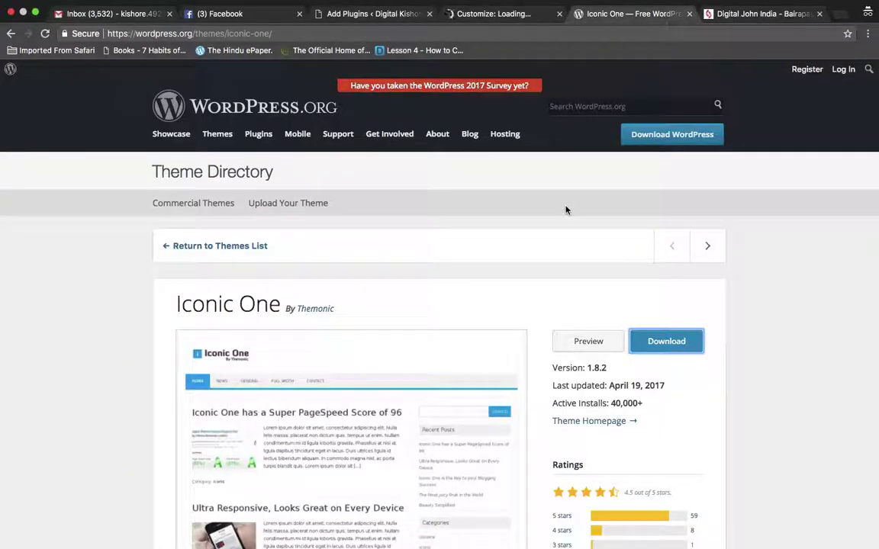
Scroll through the Iconic One theme page, then return to the 72 'sm share' results
click(489, 14)
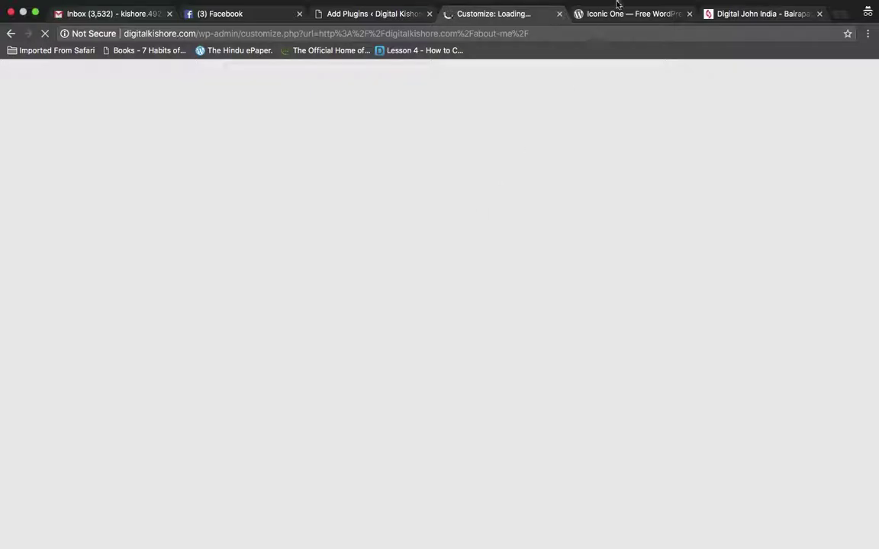
mouse_move(622, 19)
click(651, 7)
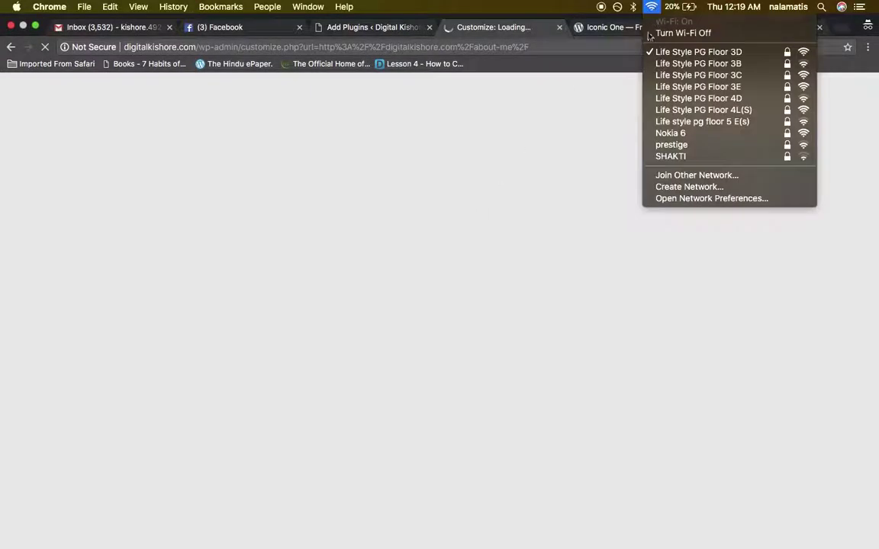
click(598, 82)
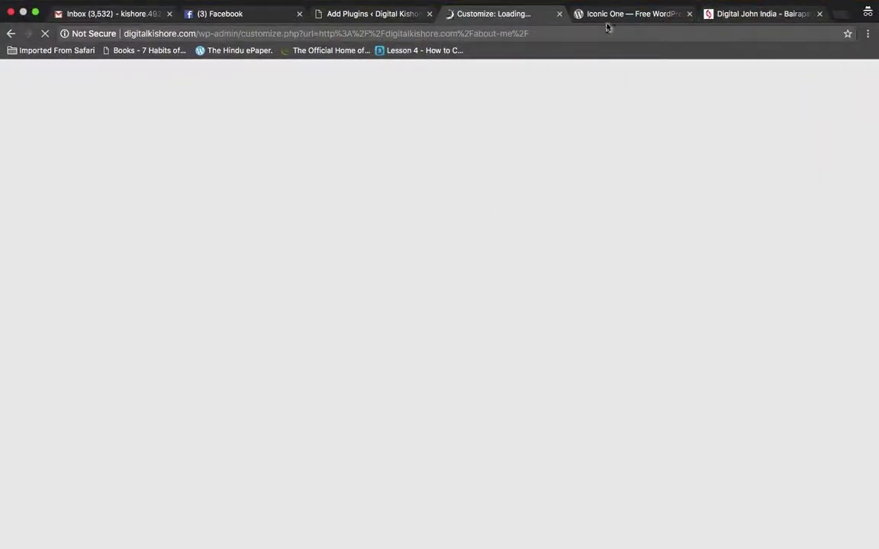
click(608, 23)
scroll(515, 154, down, 10)
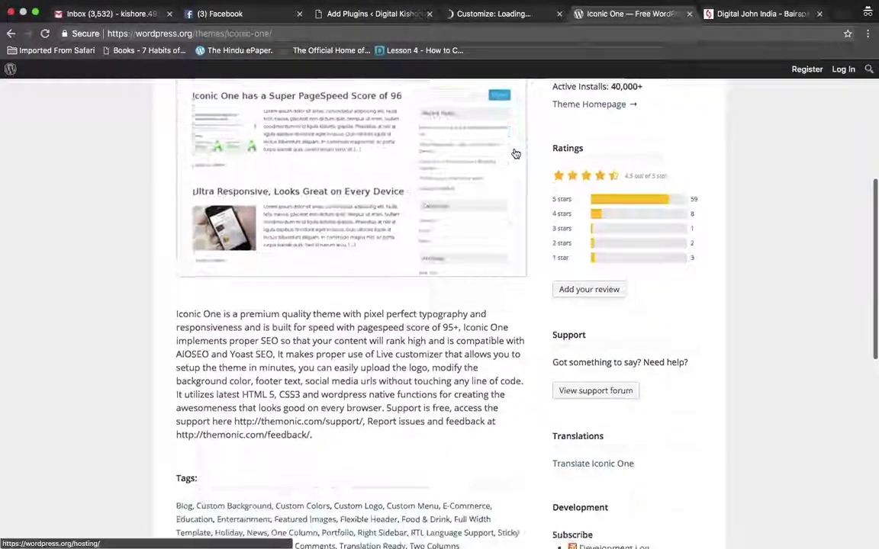
scroll(514, 153, down, 4)
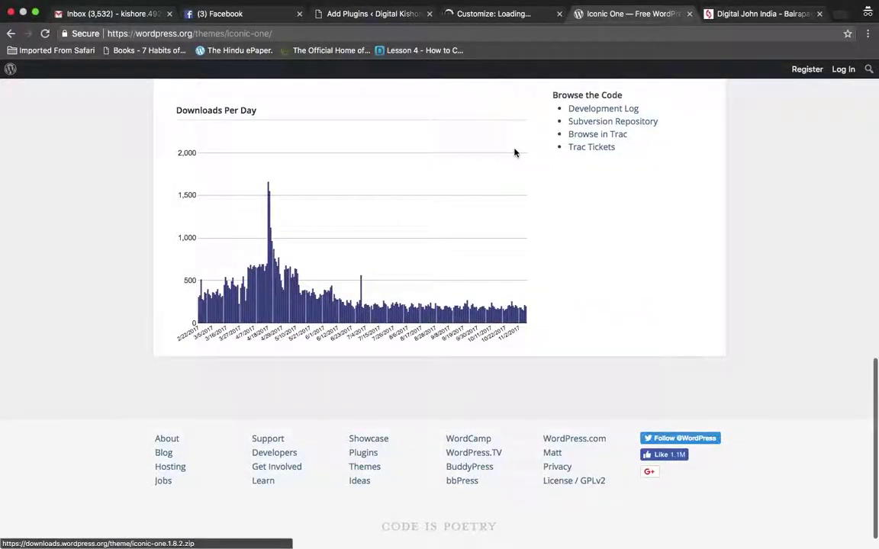
scroll(514, 153, up, 6)
scroll(515, 153, up, 8)
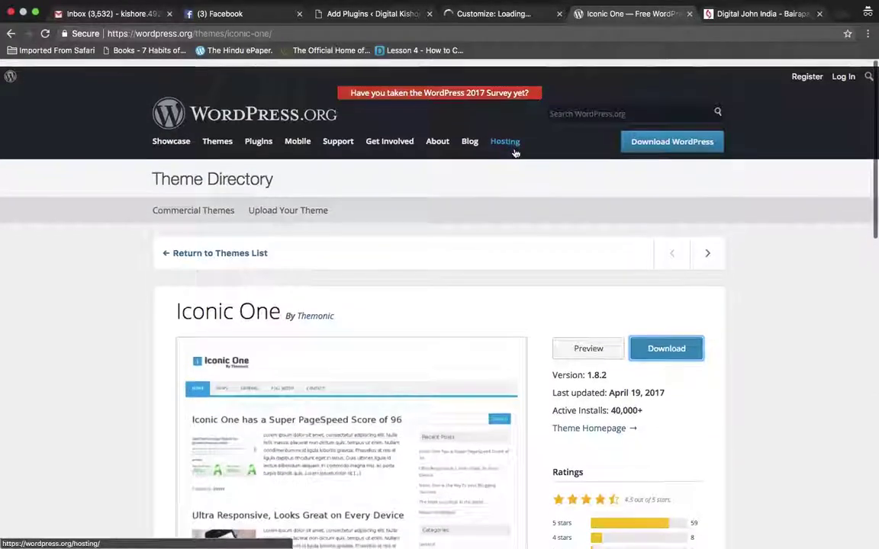
click(490, 17)
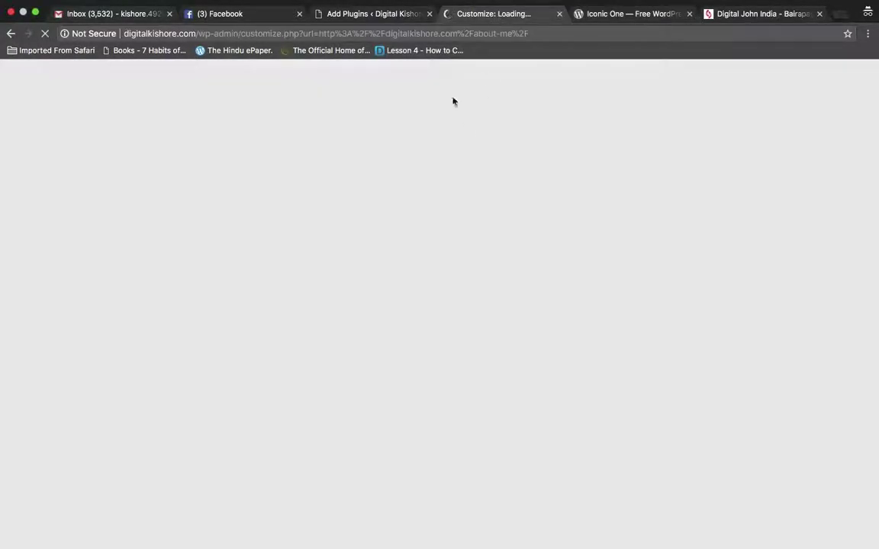
click(397, 17)
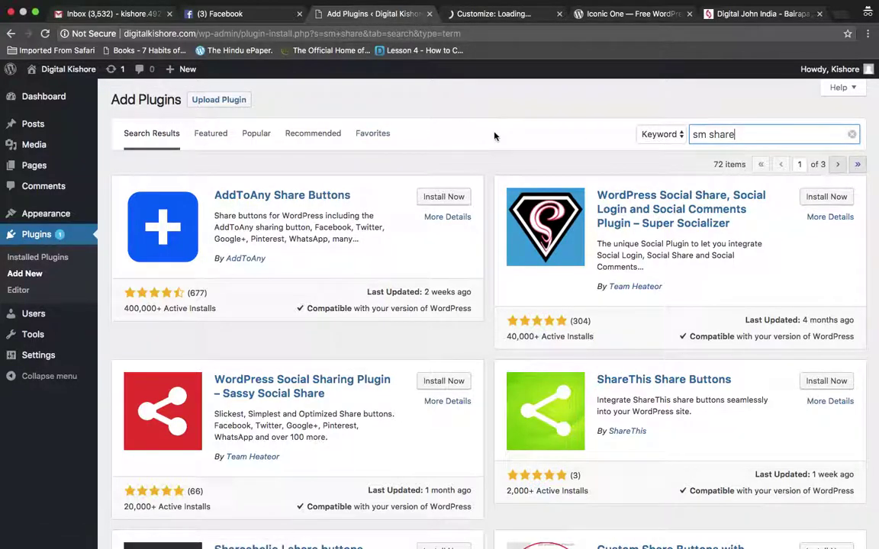
scroll(660, 161, down, 5)
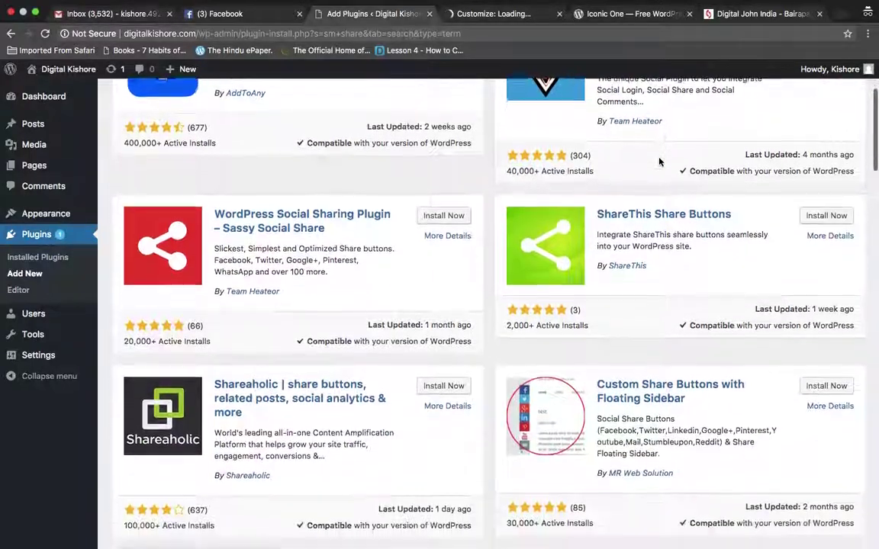
scroll(599, 331, down, 3)
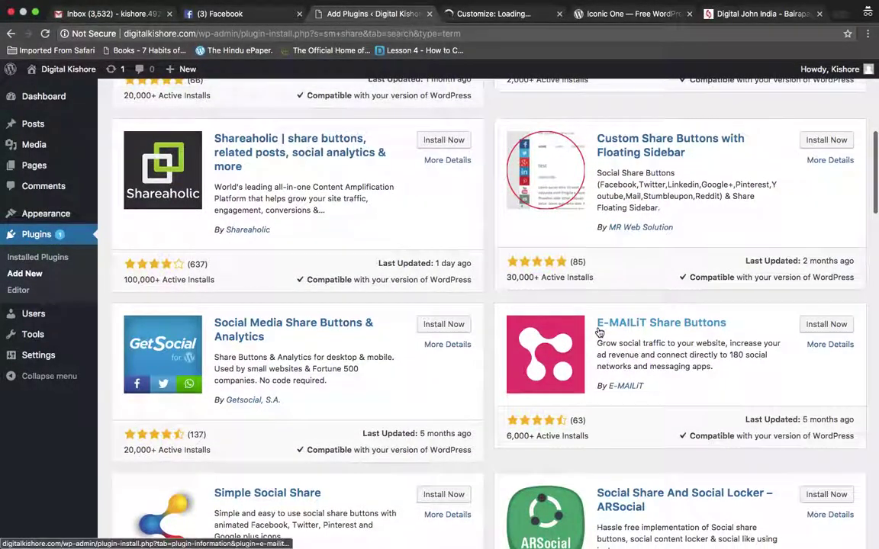
scroll(598, 332, up, 2)
scroll(598, 331, down, 4)
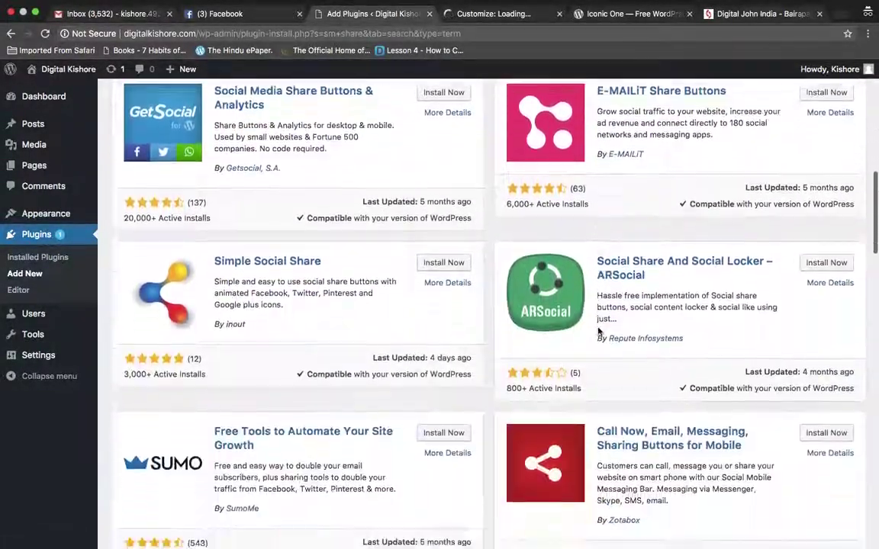
scroll(598, 331, down, 6)
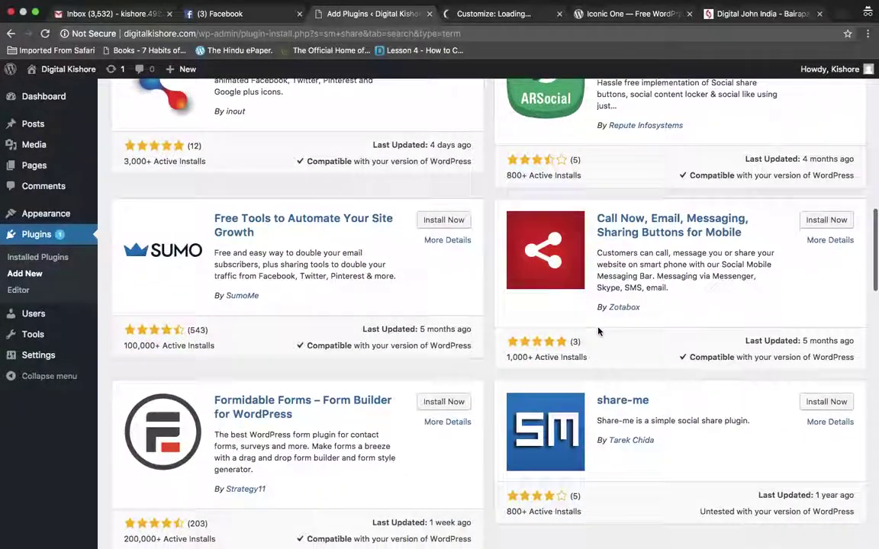
scroll(598, 332, down, 5)
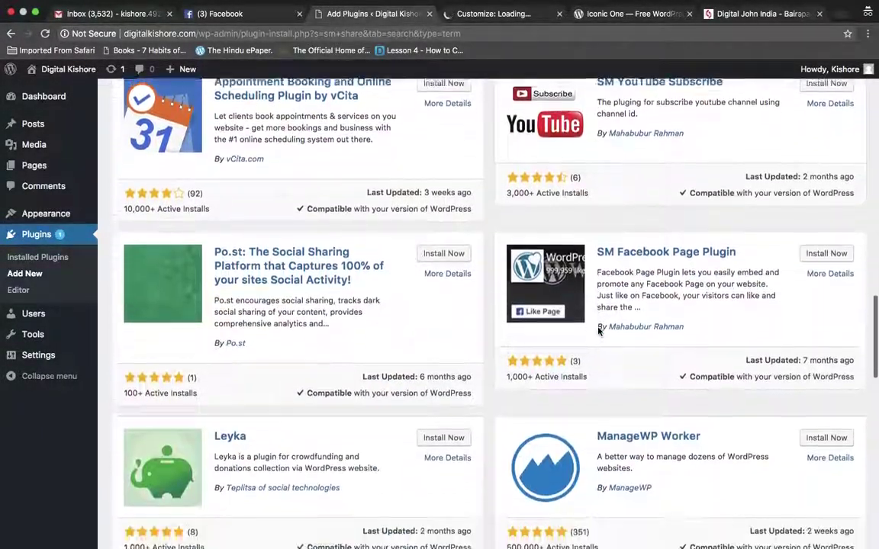
scroll(598, 331, up, 2)
scroll(598, 331, down, 10)
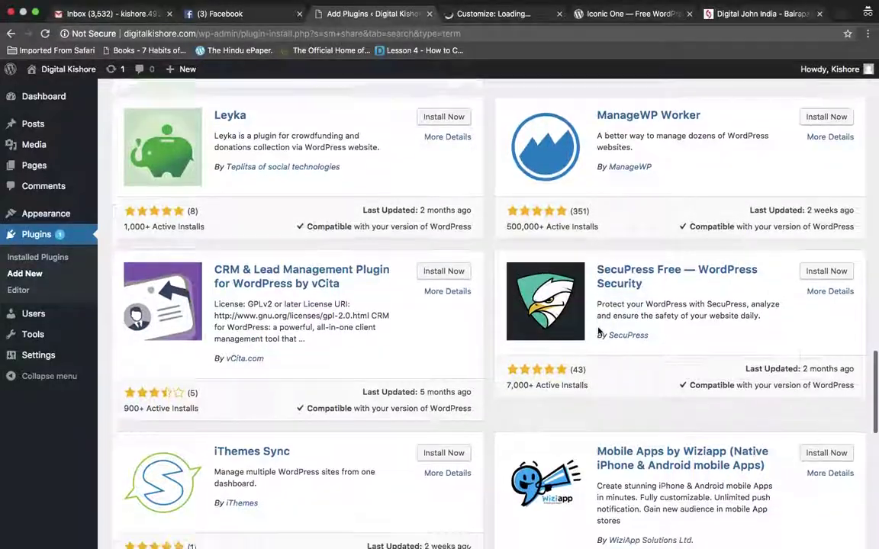
scroll(598, 331, up, 9)
scroll(598, 331, up, 12)
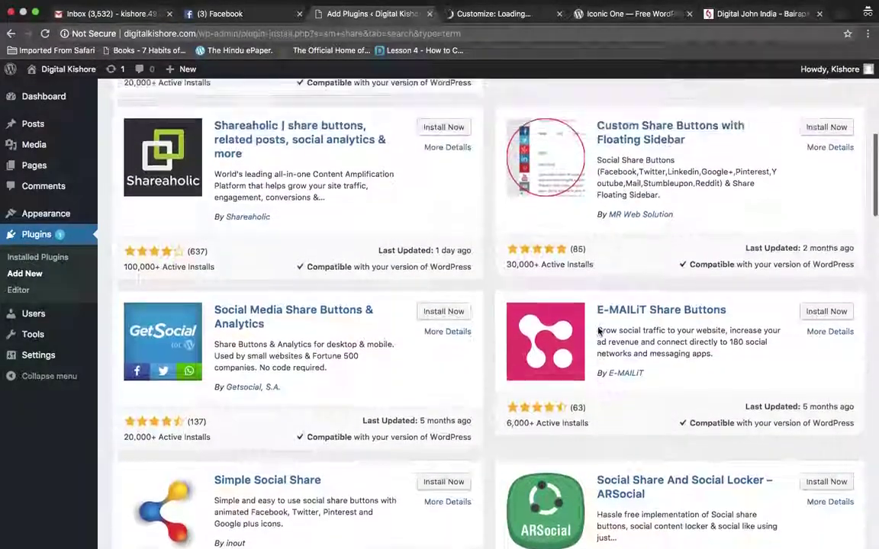
scroll(598, 331, up, 2)
scroll(598, 331, down, 5)
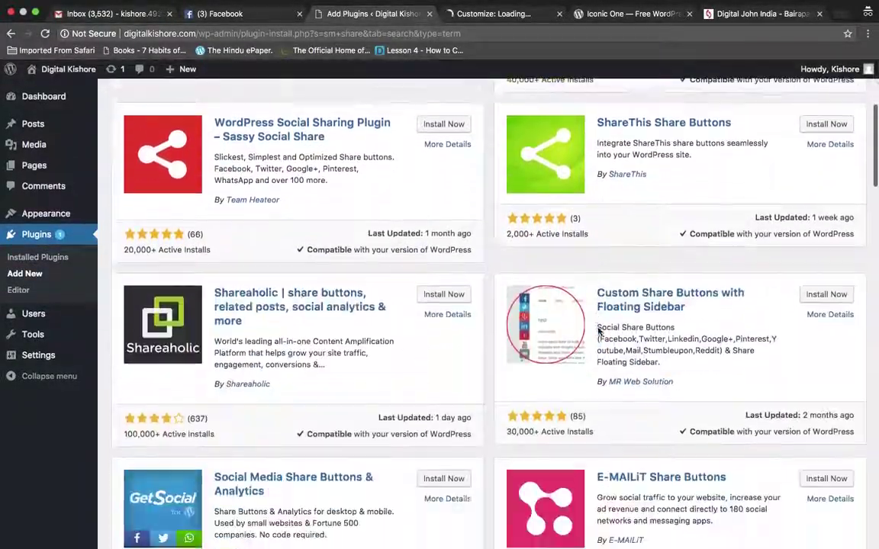
scroll(598, 331, down, 1)
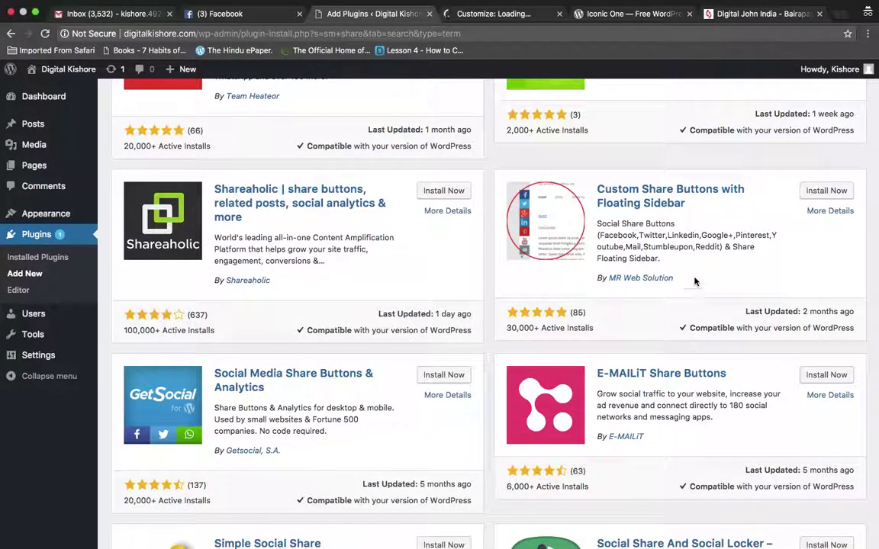
scroll(714, 260, up, 1)
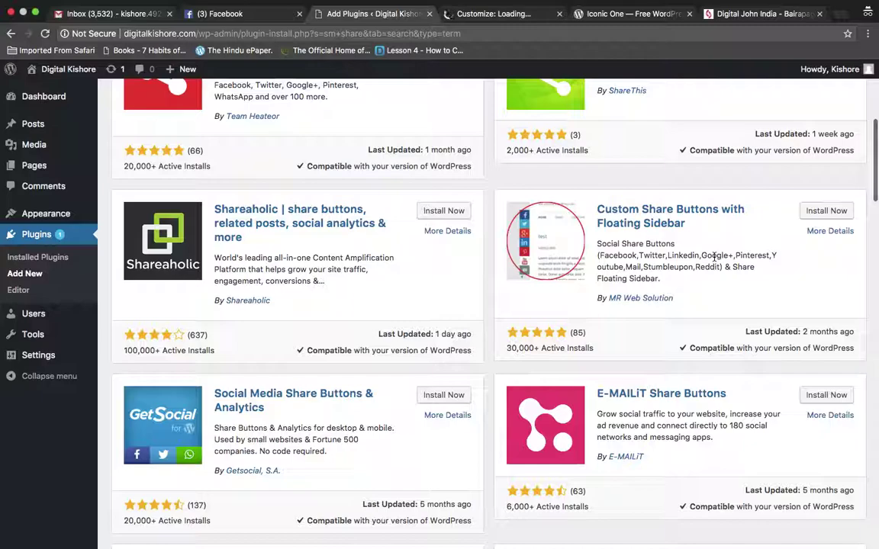
scroll(715, 260, up, 1)
Install Custom Share Buttons with Floating Sidebar from its plugin card and activate it
click(835, 232)
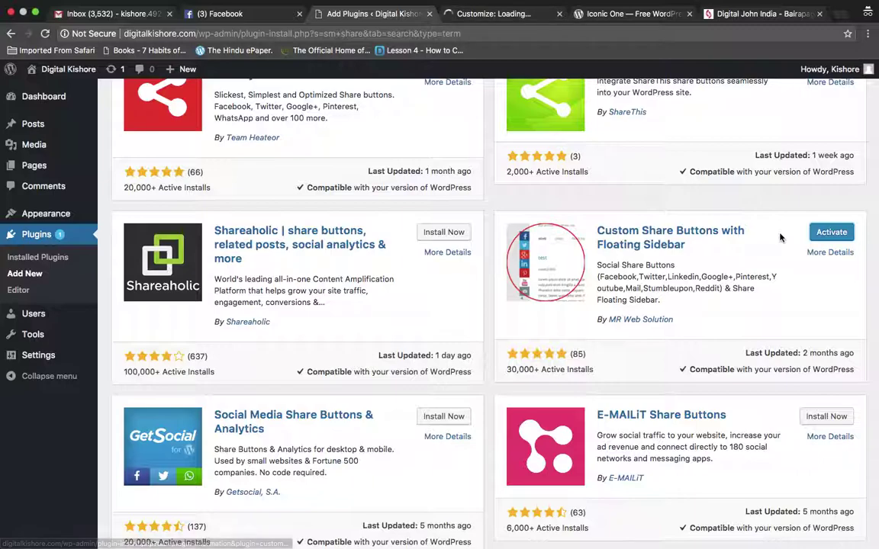
click(829, 234)
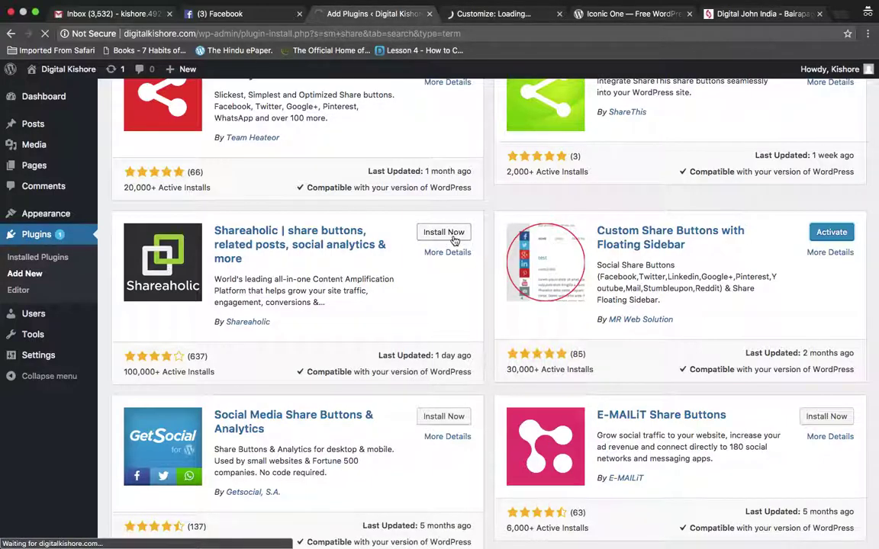
click(827, 239)
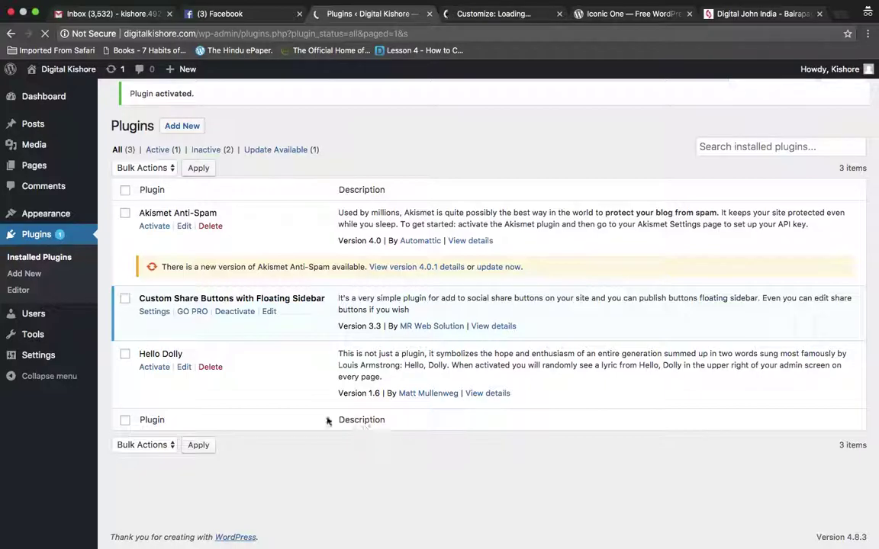
Open the Custom Share Buttons Settings link, then switch to the Facebook news feed
click(155, 311)
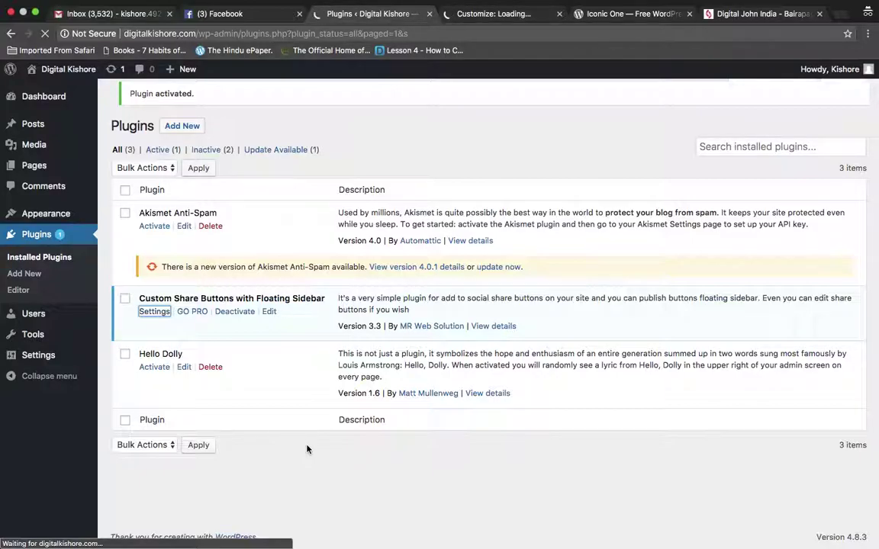
click(493, 14)
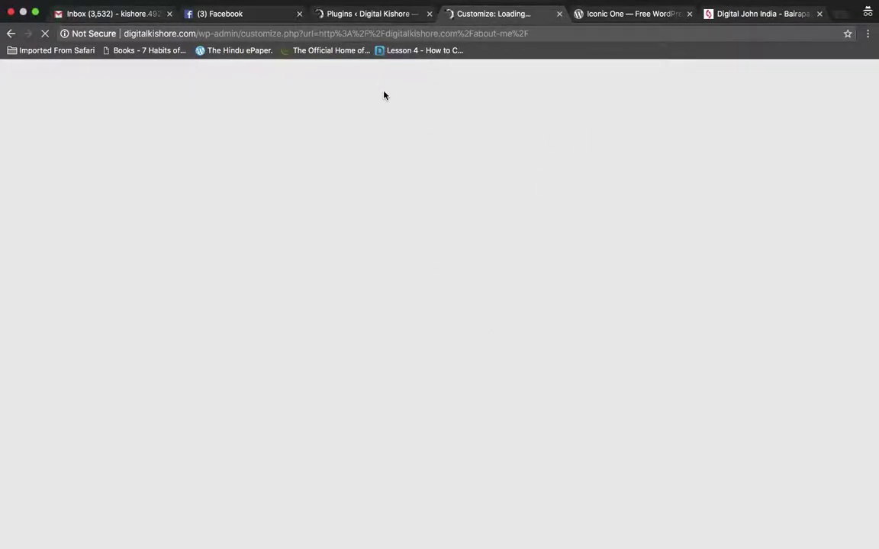
click(369, 14)
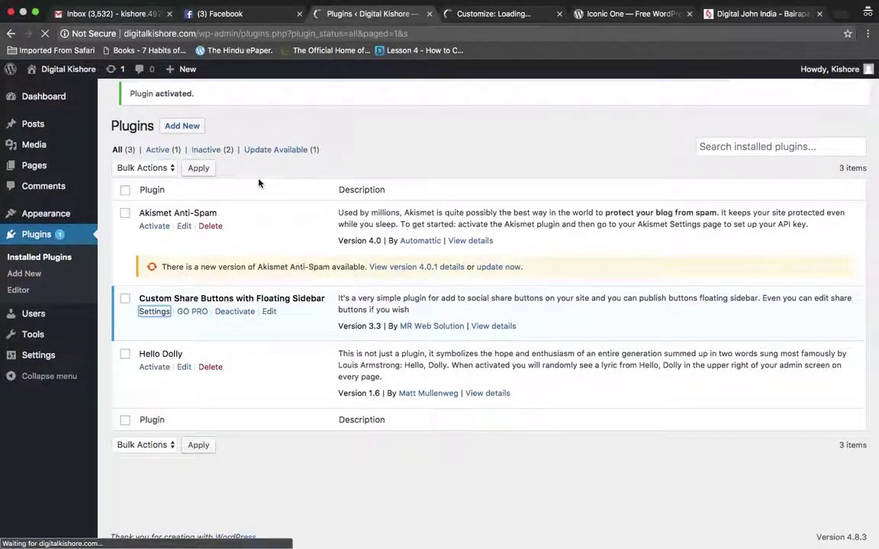
mouse_move(252, 9)
click(220, 27)
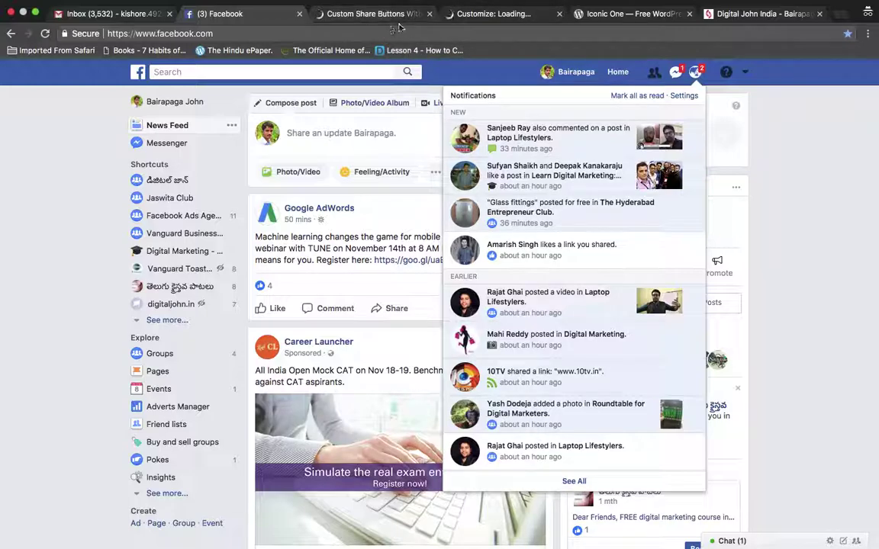
Bring up the Custom Share Buttons settings page and look over its General tab options
click(383, 14)
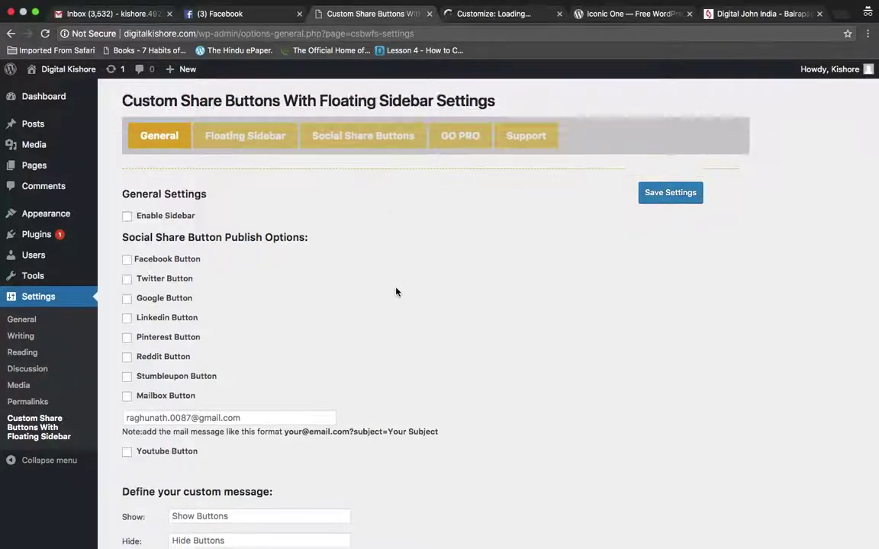
scroll(396, 291, down, 3)
scroll(396, 291, up, 2)
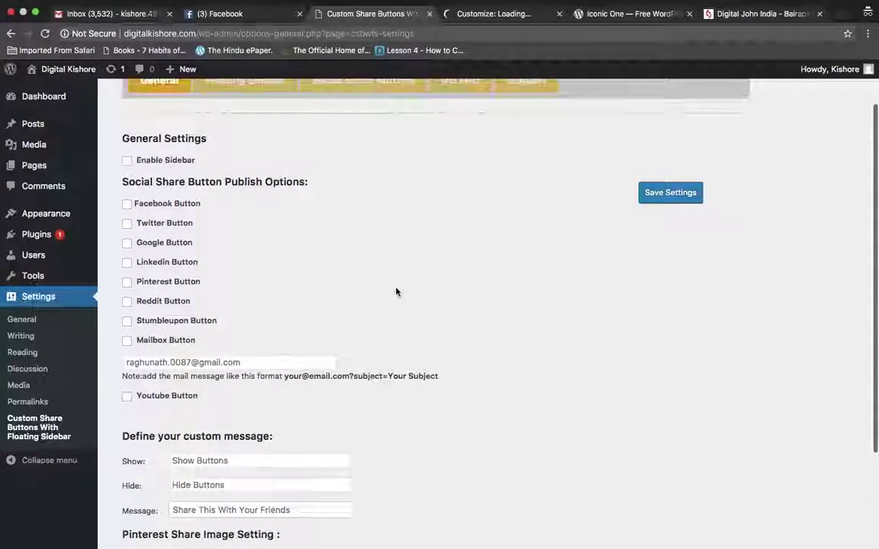
scroll(396, 292, down, 4)
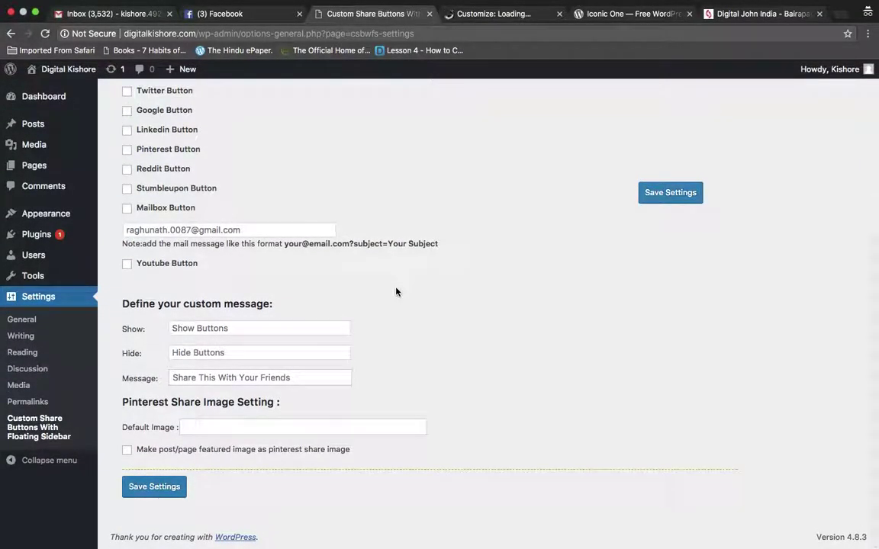
scroll(396, 291, up, 5)
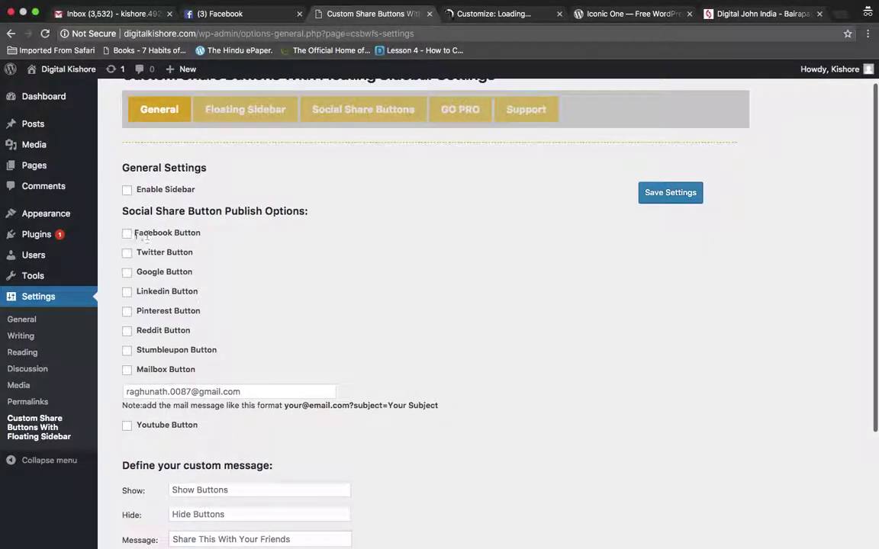
Tick Enable Sidebar and the LinkedIn button alongside Facebook and Twitter, then save the settings
click(127, 190)
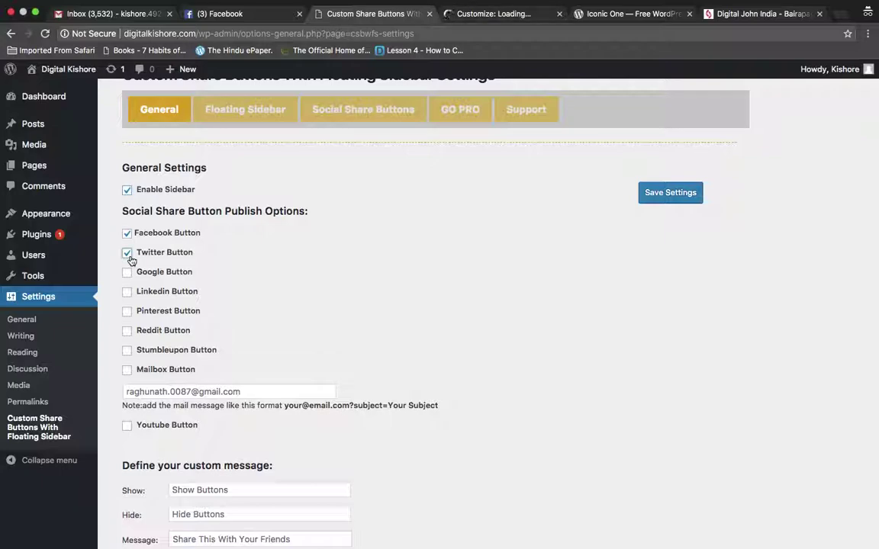
click(127, 291)
scroll(136, 365, down, 5)
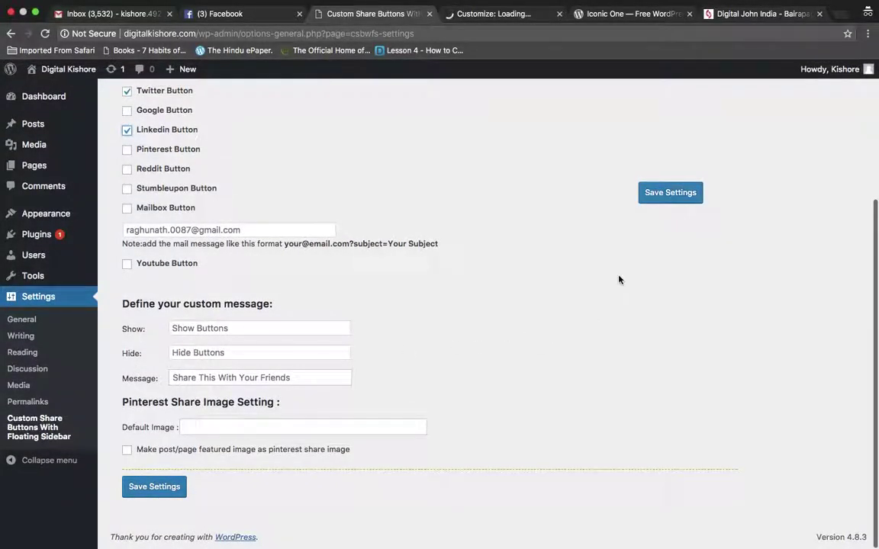
click(664, 195)
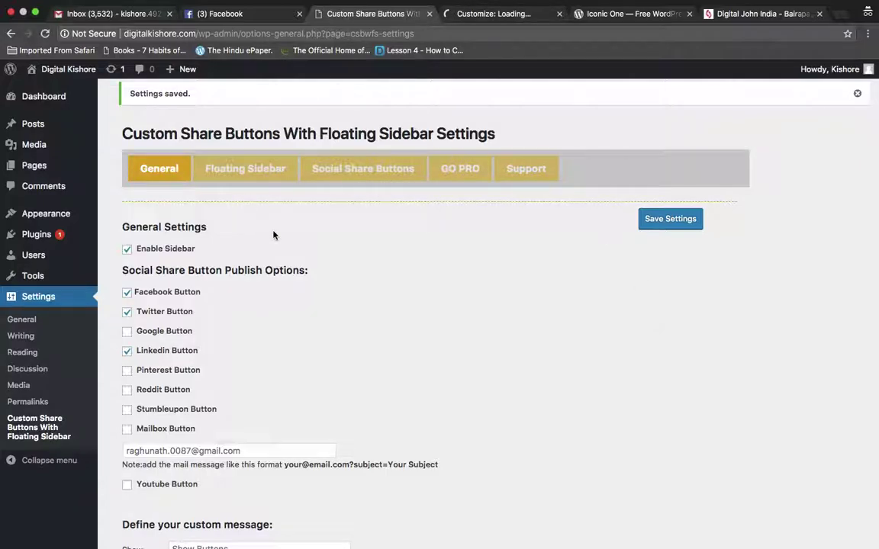
click(260, 174)
scroll(289, 256, down, 5)
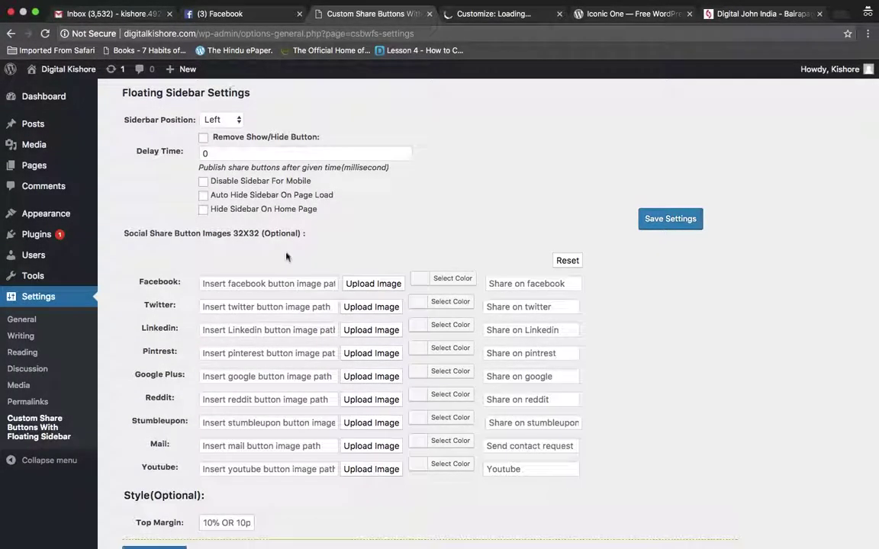
scroll(286, 257, up, 3)
scroll(286, 257, up, 2)
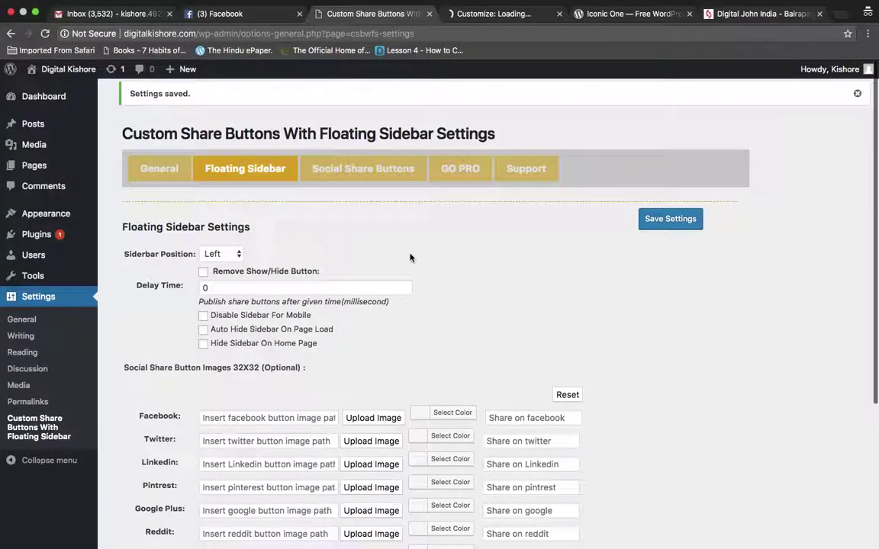
scroll(409, 256, down, 5)
scroll(410, 257, down, 1)
scroll(412, 260, up, 3)
scroll(396, 239, down, 3)
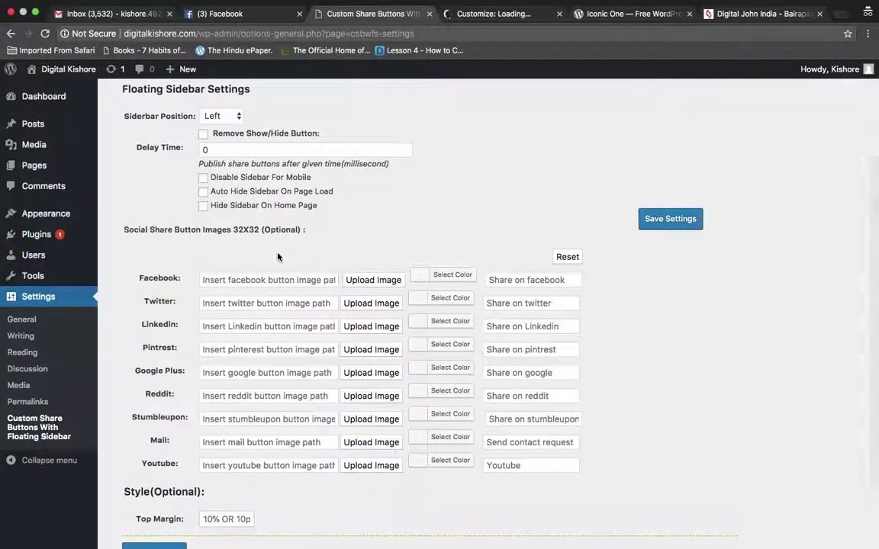
scroll(572, 290, down, 2)
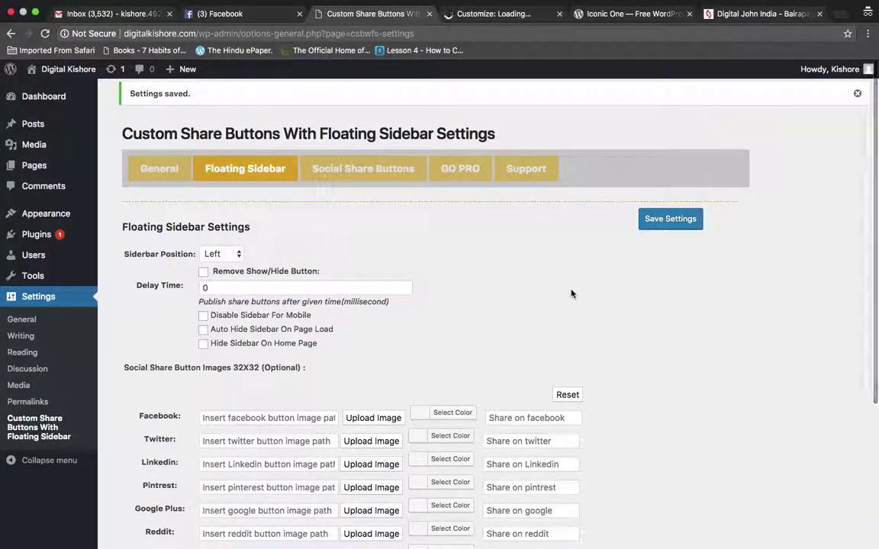
click(370, 175)
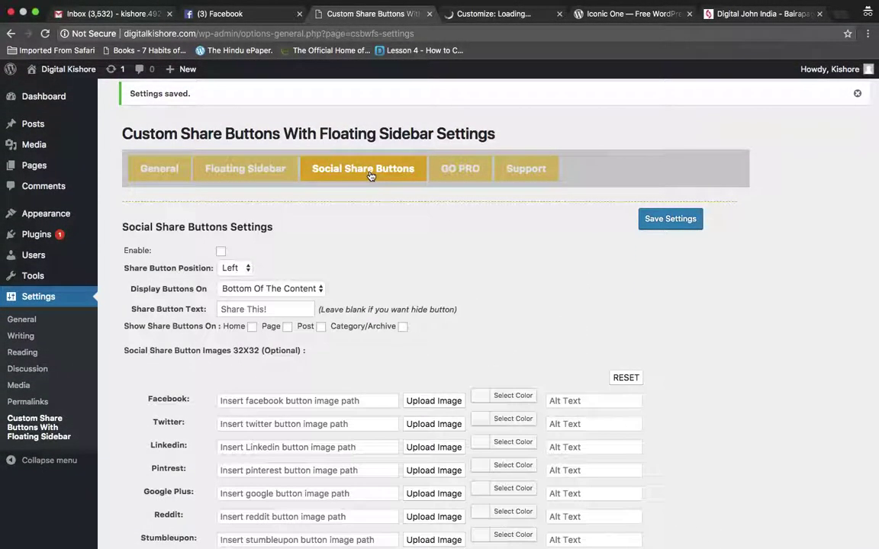
scroll(372, 280, down, 4)
scroll(373, 280, up, 4)
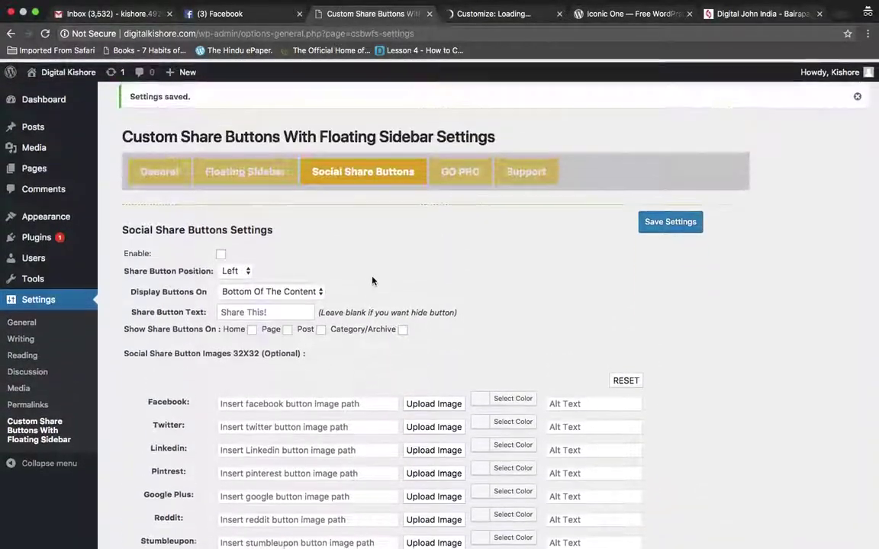
click(661, 219)
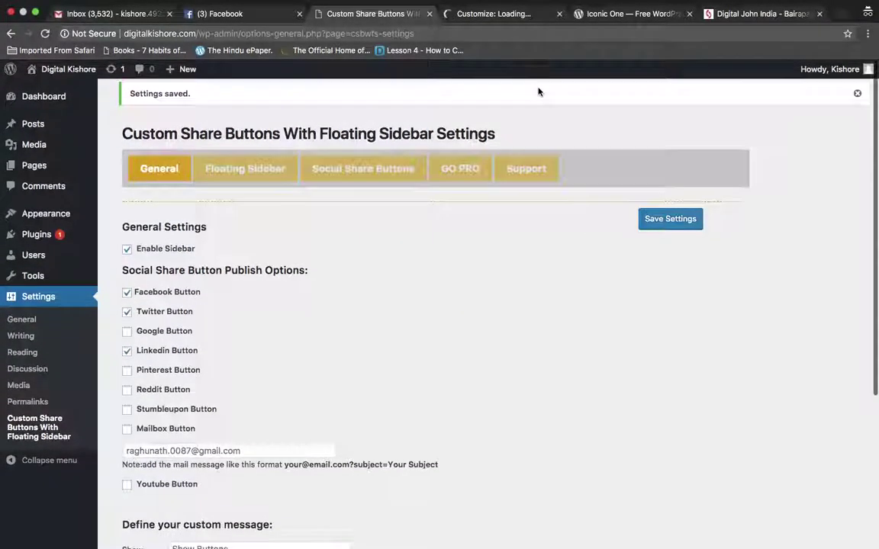
Switch to the Digital John India tab and start typing 'digital' into its address bar
click(512, 11)
click(615, 15)
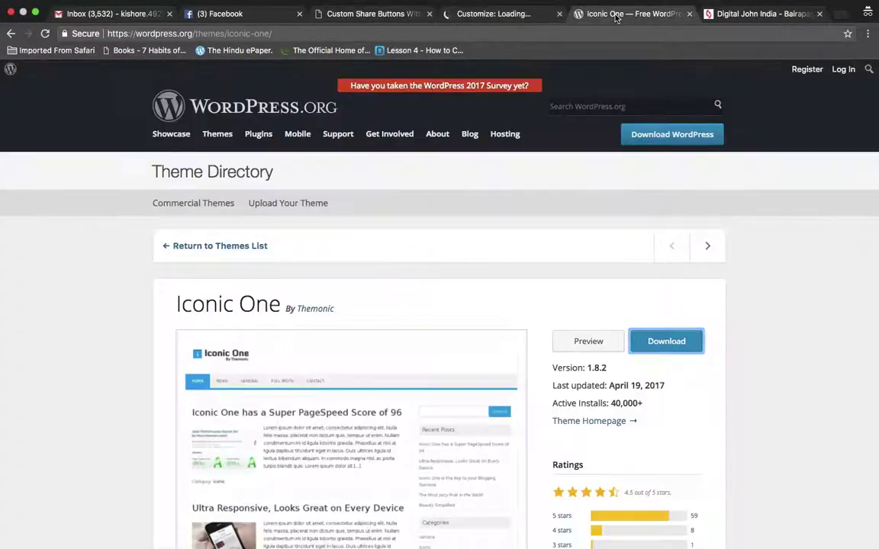
click(725, 14)
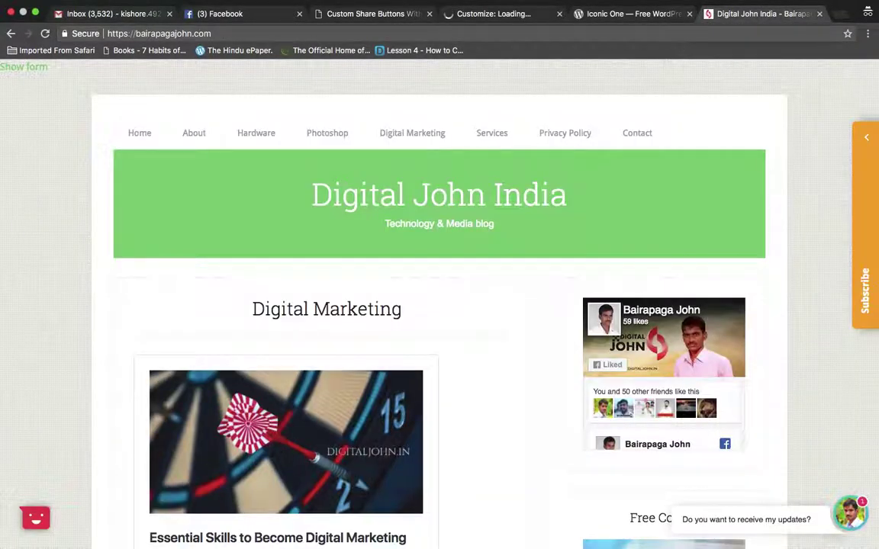
click(687, 31)
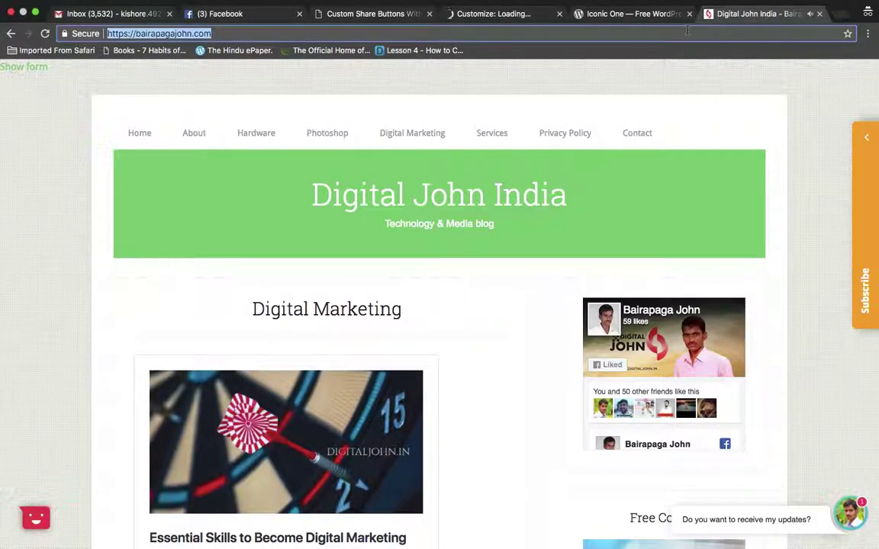
text(digital)
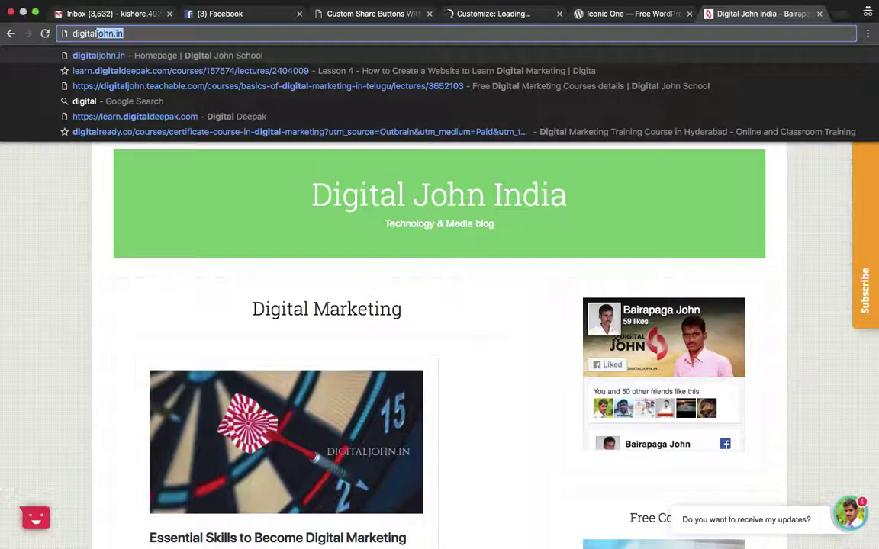
Load digitalkishoor.com in a new browser tab
key(super+t)
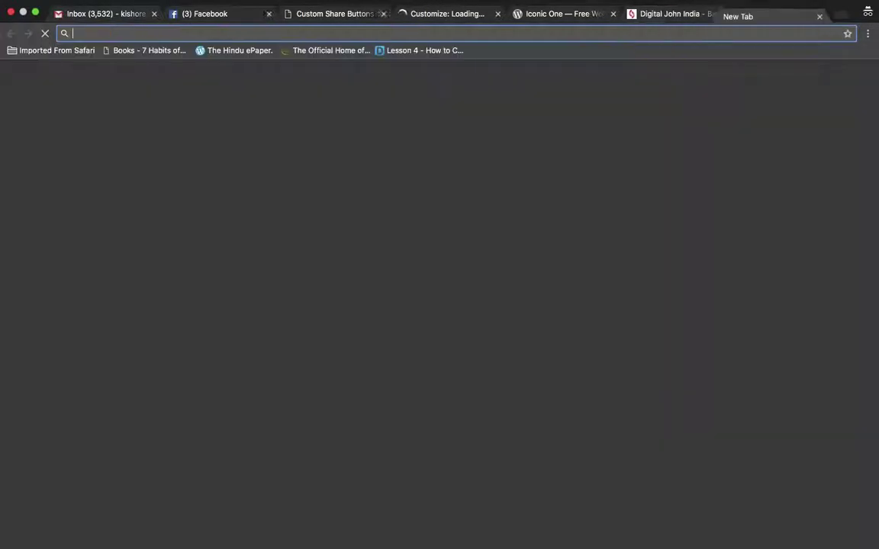
text(digital)
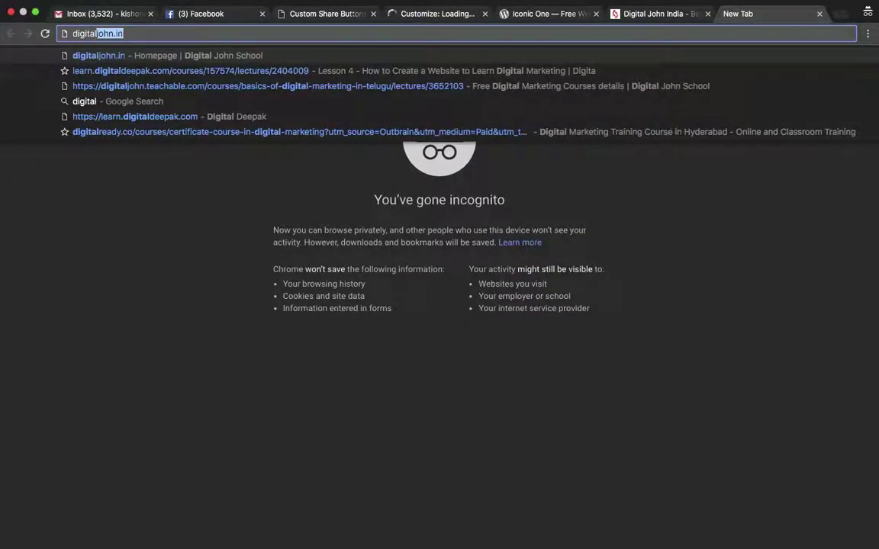
text(kishoor.com)
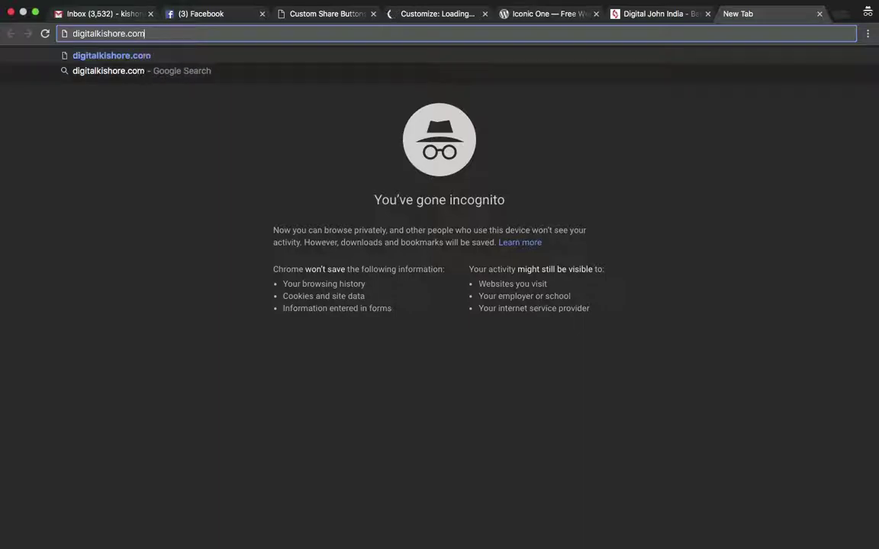
key(Return)
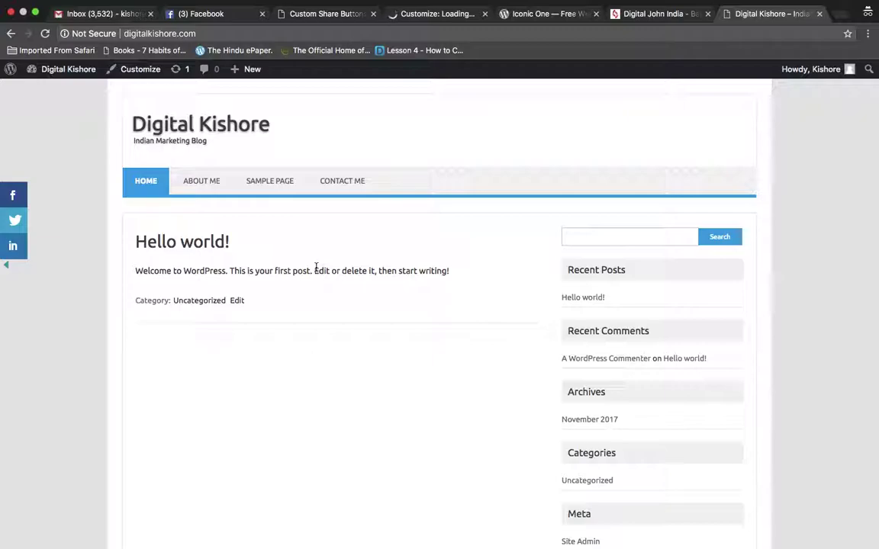
Check the floating share bar on the About me page, then return to the Custom Share Buttons settings tab
click(213, 187)
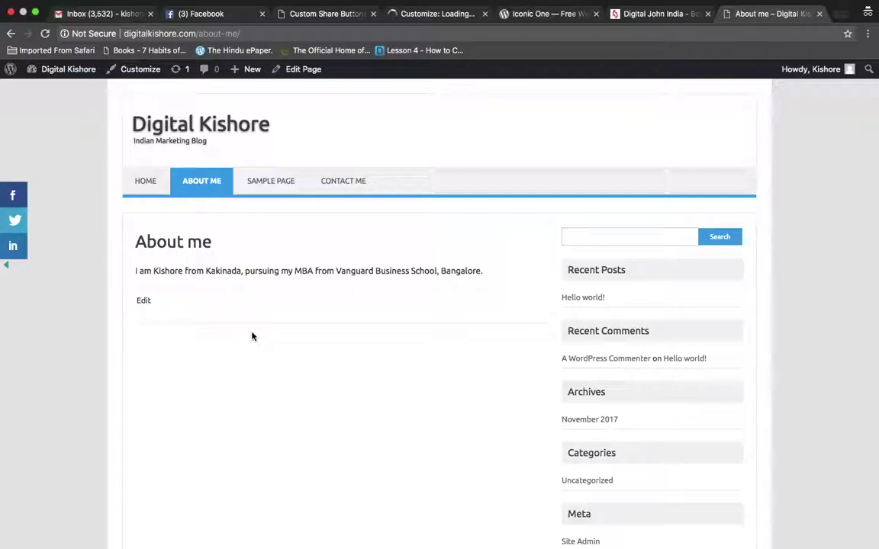
scroll(253, 337, down, 5)
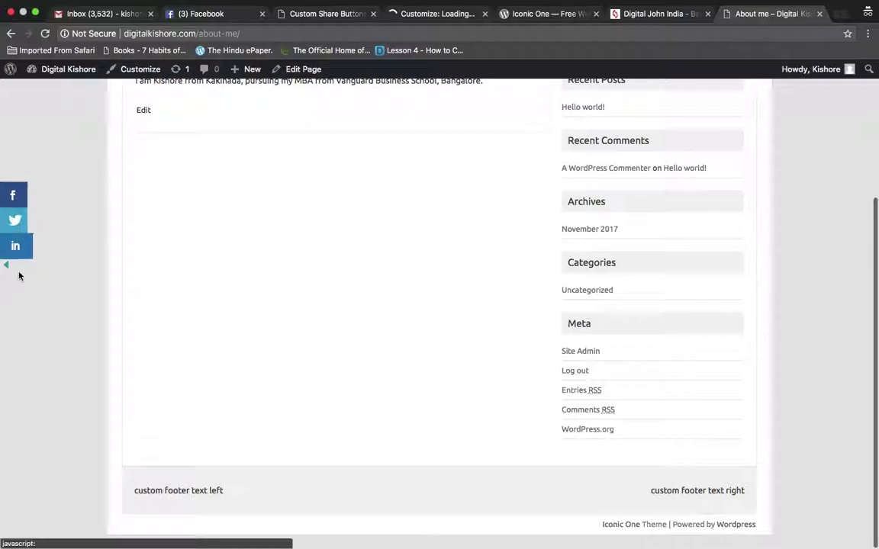
scroll(159, 319, up, 3)
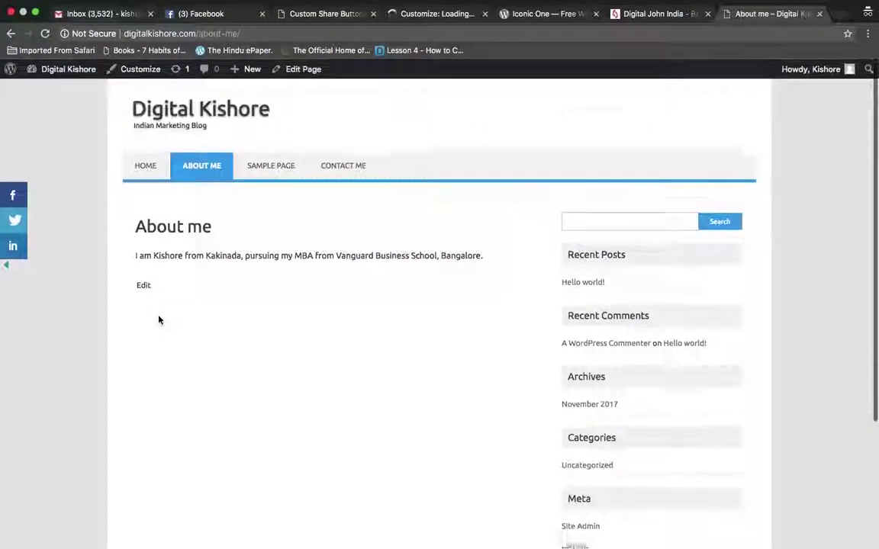
scroll(159, 320, down, 3)
scroll(158, 320, up, 3)
scroll(158, 320, down, 3)
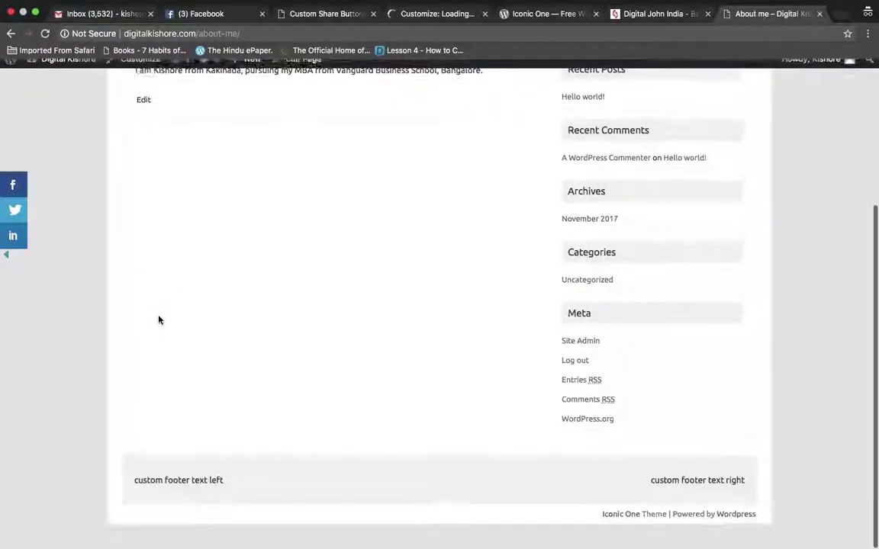
scroll(159, 320, up, 3)
scroll(159, 320, down, 3)
scroll(158, 320, up, 3)
scroll(158, 320, down, 3)
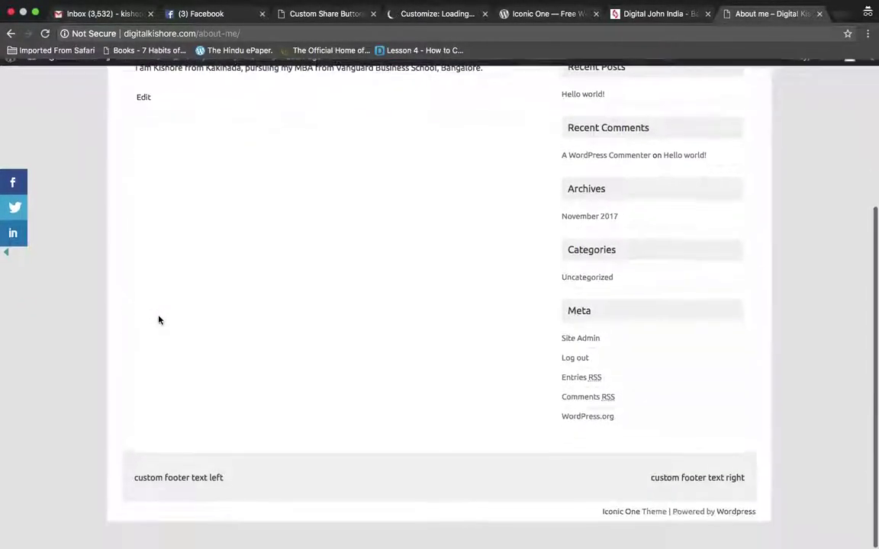
scroll(243, 327, up, 3)
scroll(243, 328, down, 3)
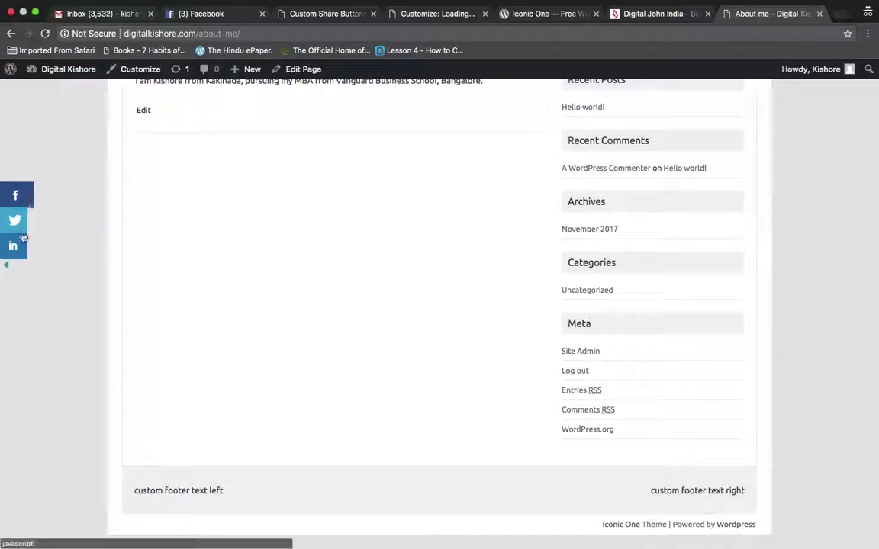
click(437, 15)
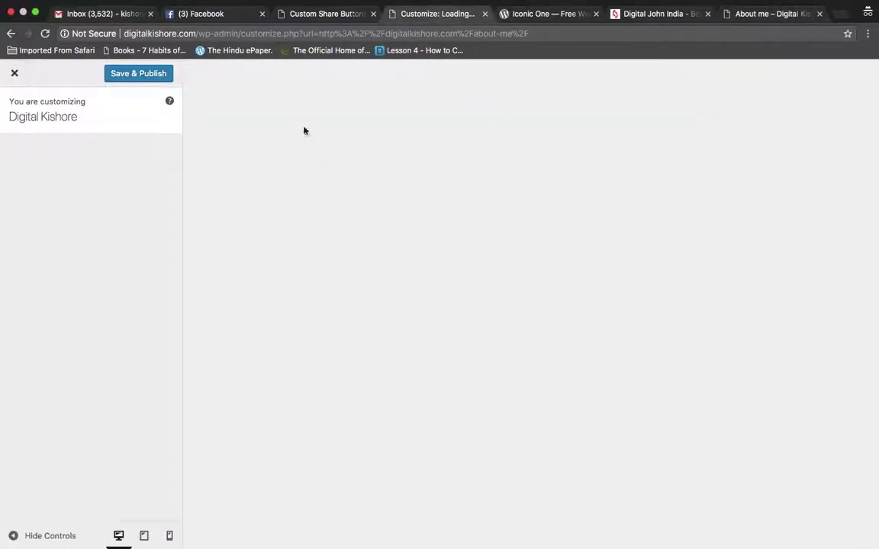
click(328, 15)
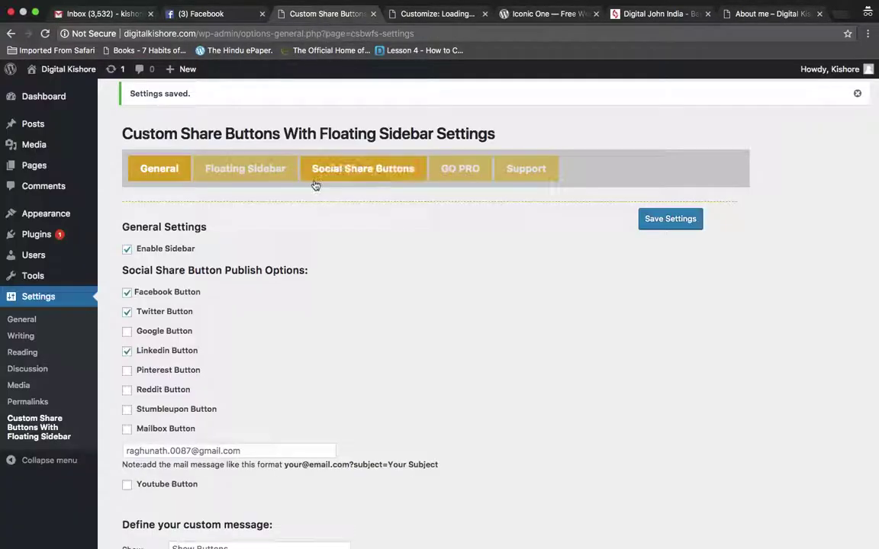